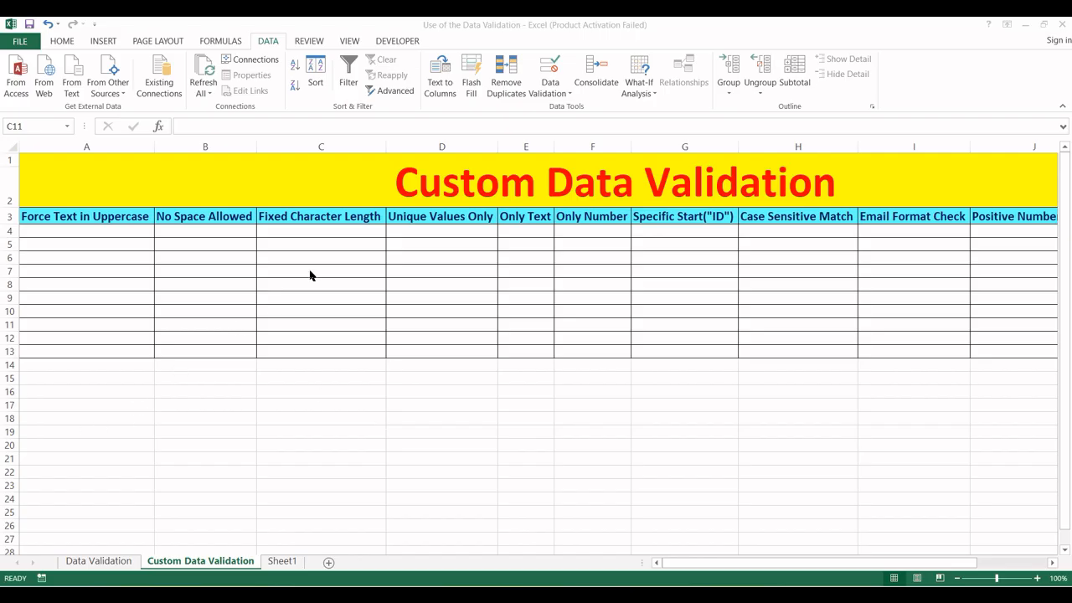
- Select cell A5 and open the Data Validation dialog from the Data ribbon
click(60, 244)
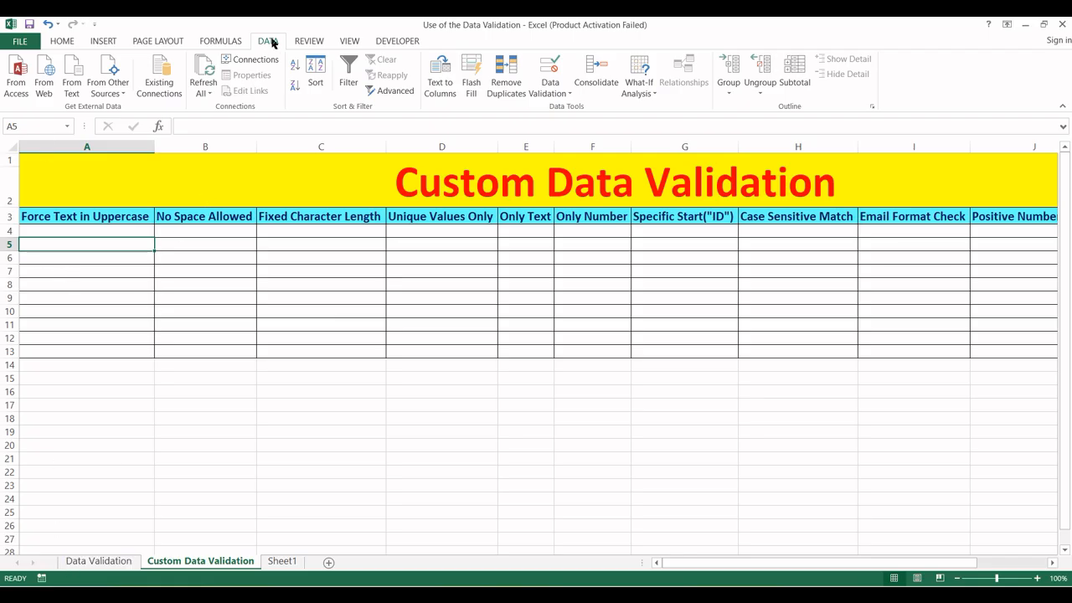
click(551, 90)
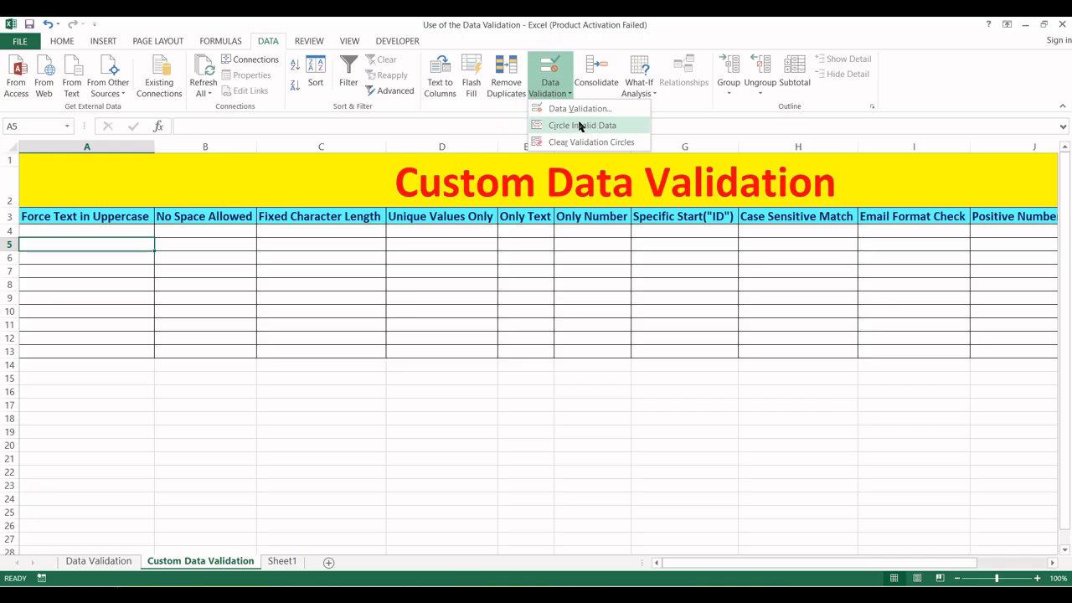
click(555, 110)
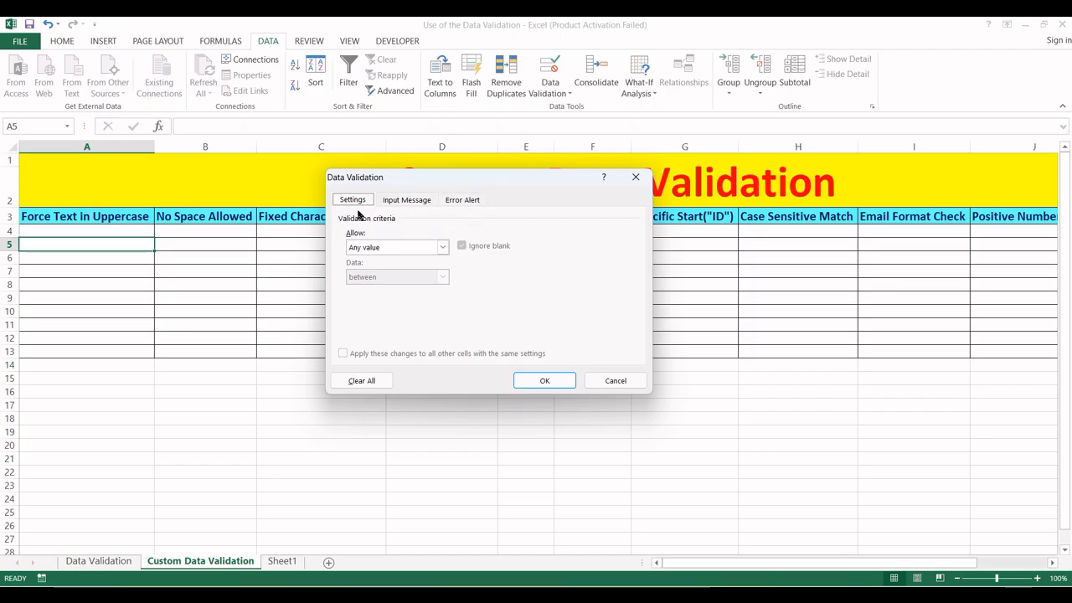
- Set Allow to Custom with a blank formula, then dismiss the missing-formula warning
click(443, 247)
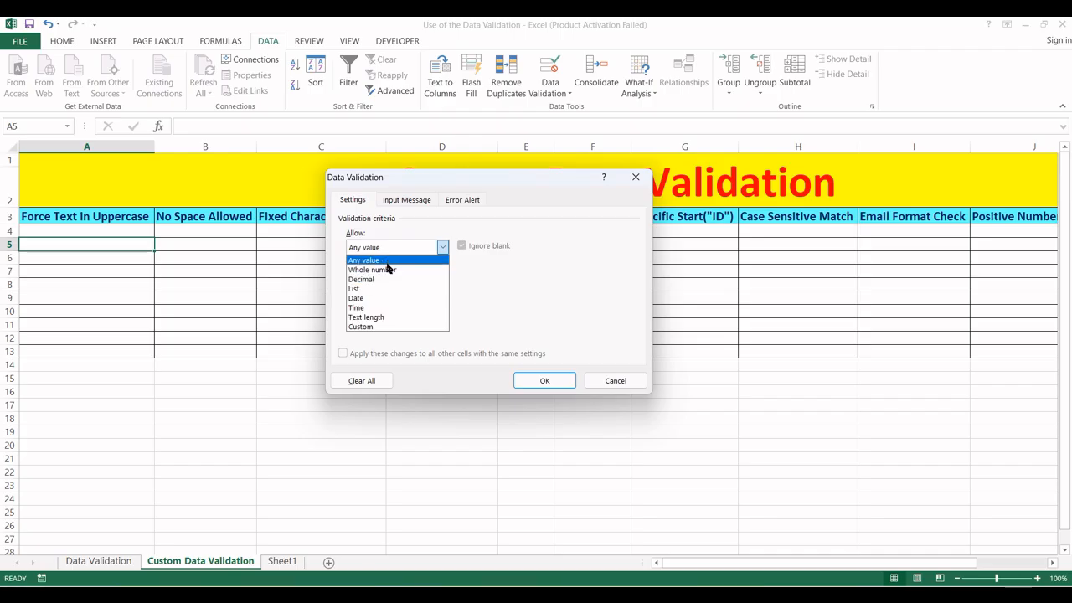
click(373, 326)
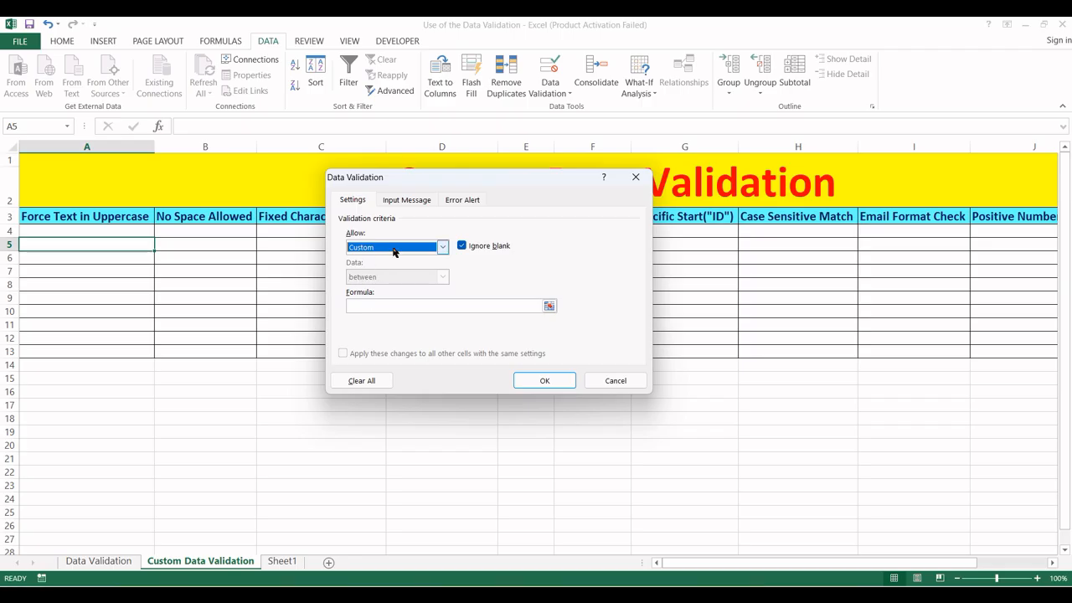
click(379, 307)
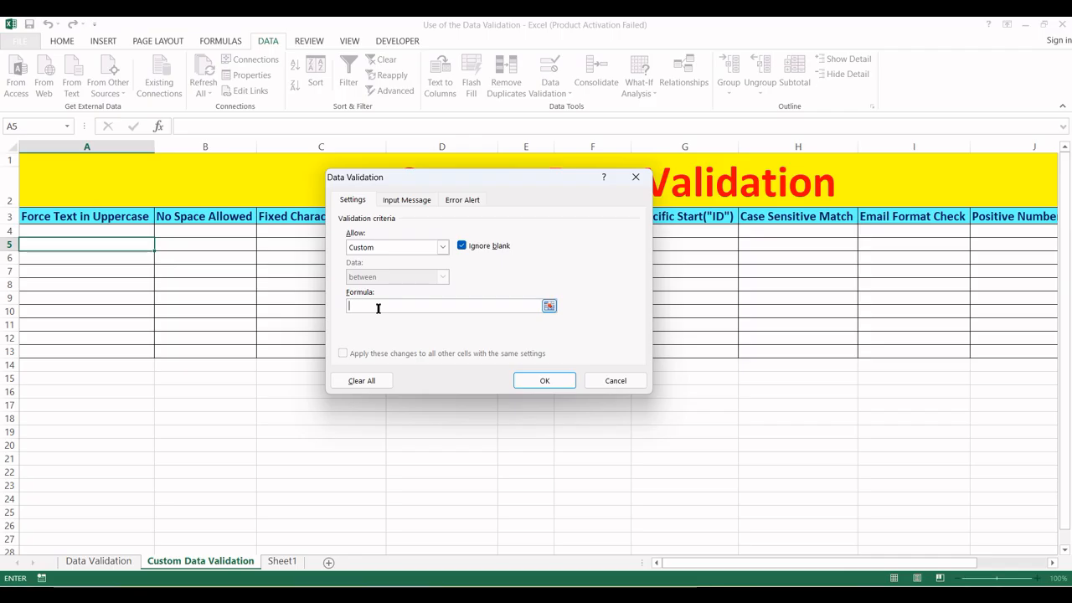
click(406, 201)
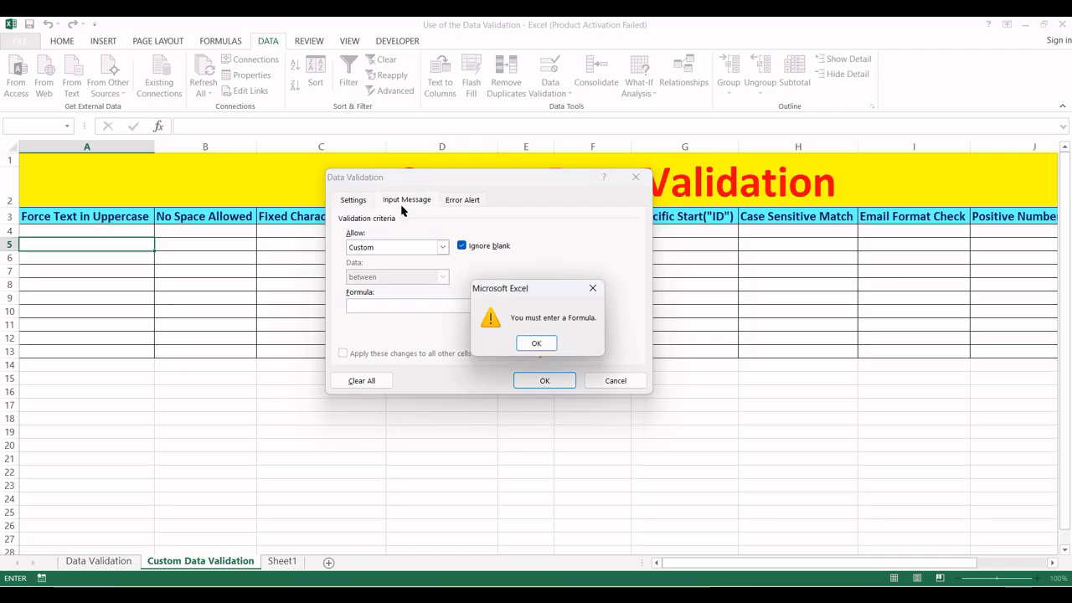
click(591, 289)
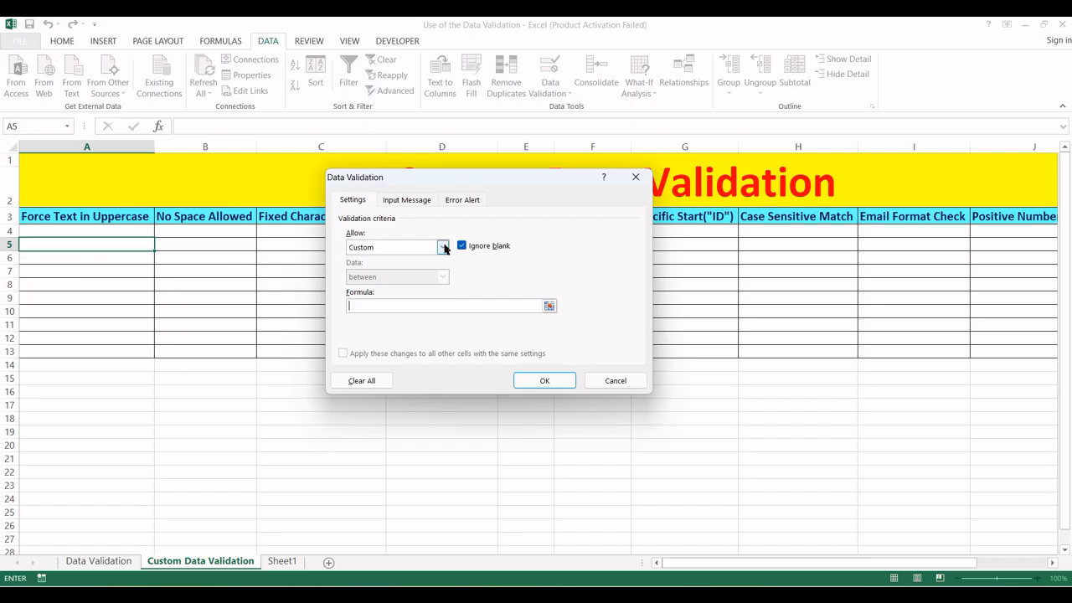
- Close the Data Validation dialog without saving and select cell A4
click(635, 177)
click(89, 217)
click(89, 230)
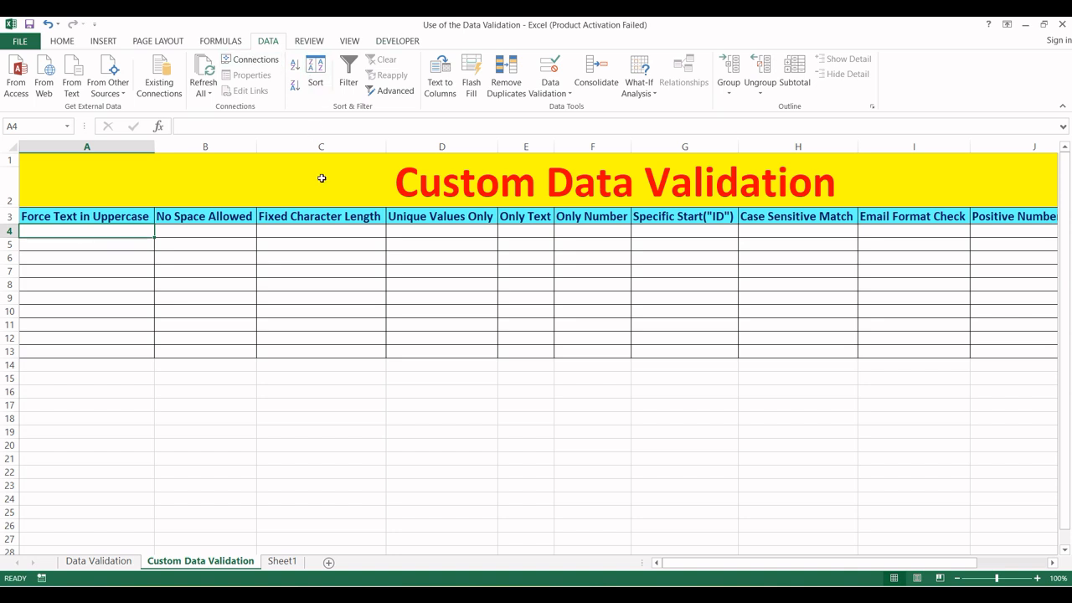
click(63, 41)
click(157, 271)
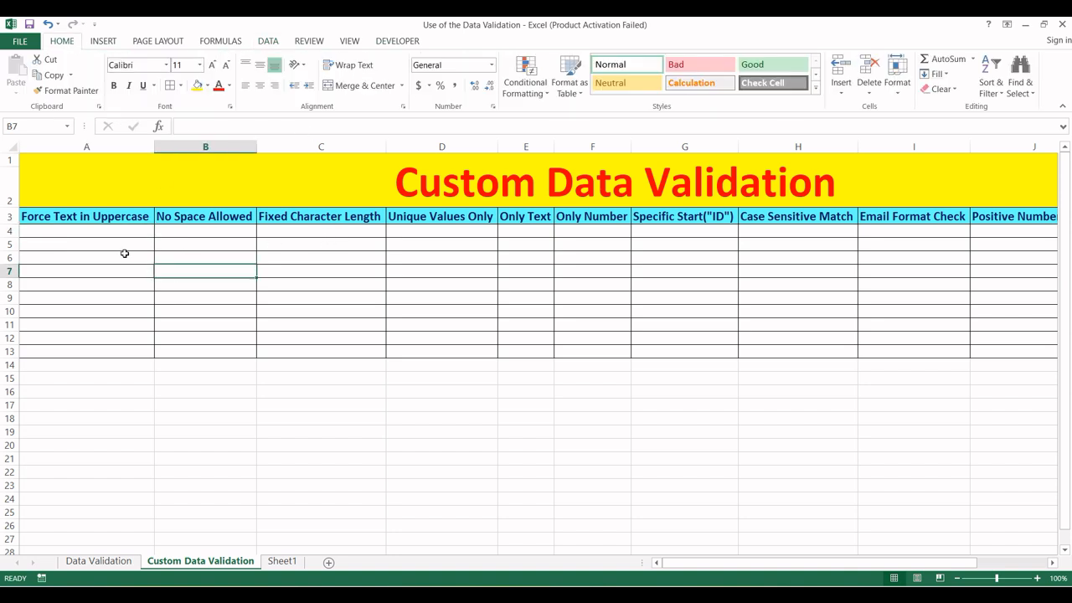
click(81, 243)
click(72, 231)
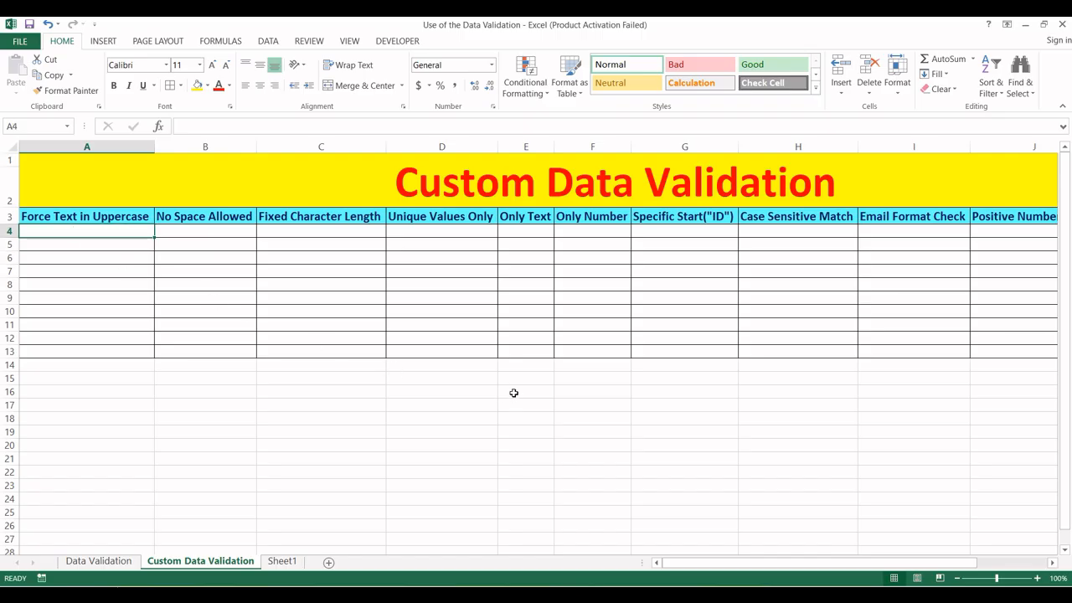
key(alt)
key(a)
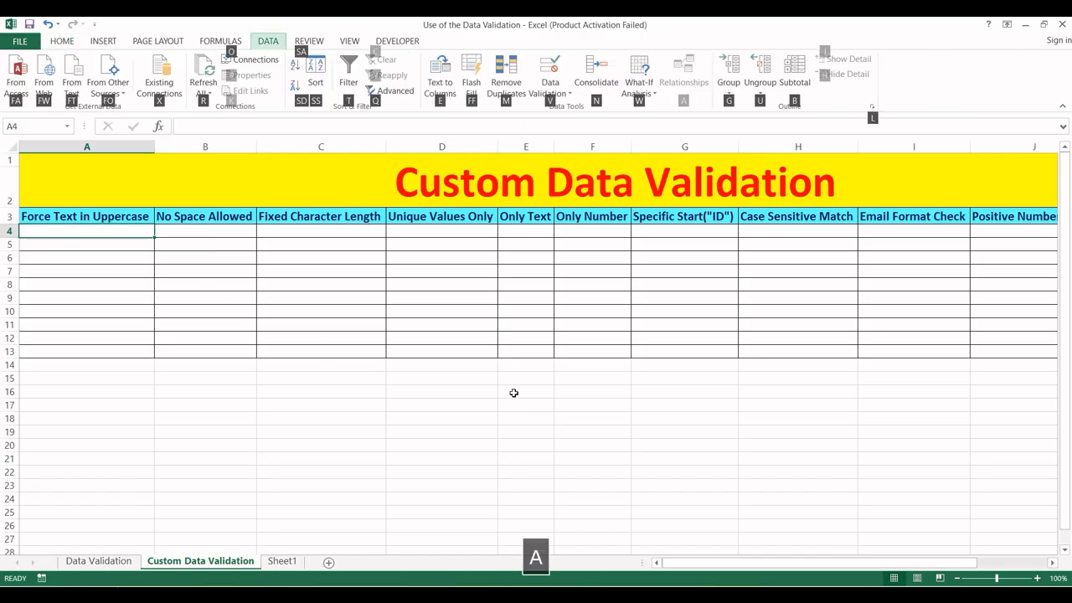
key(v)
key(v)
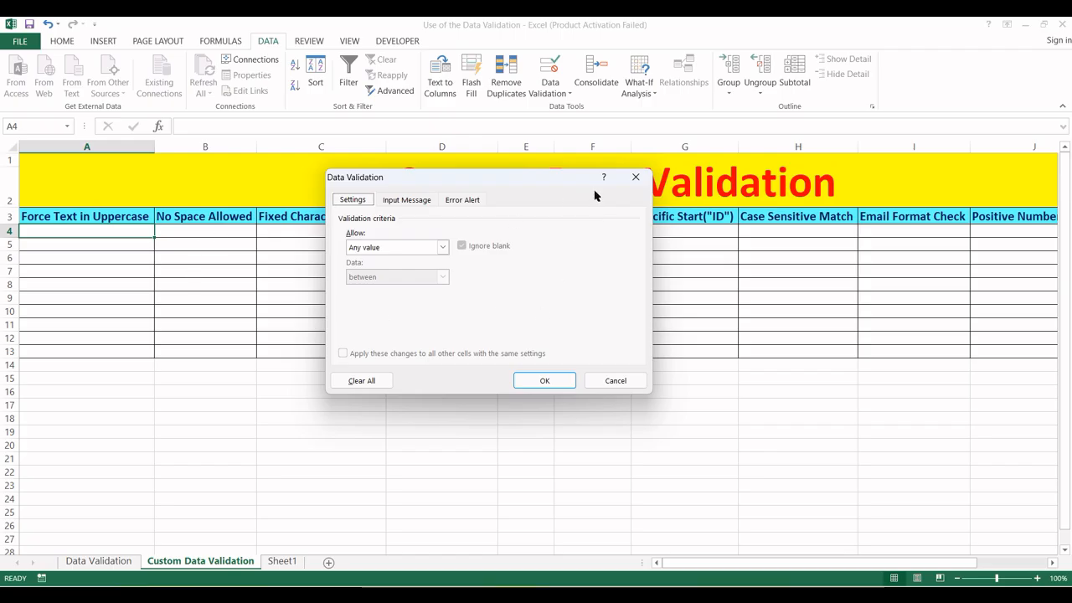
click(636, 177)
drag(110, 233, 122, 357)
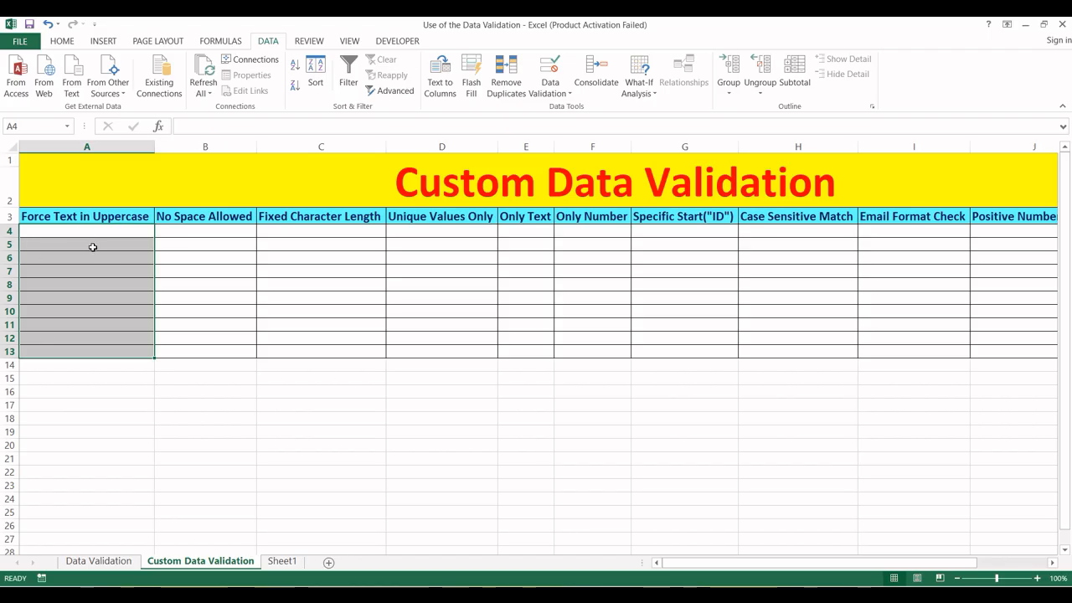
key(Right)
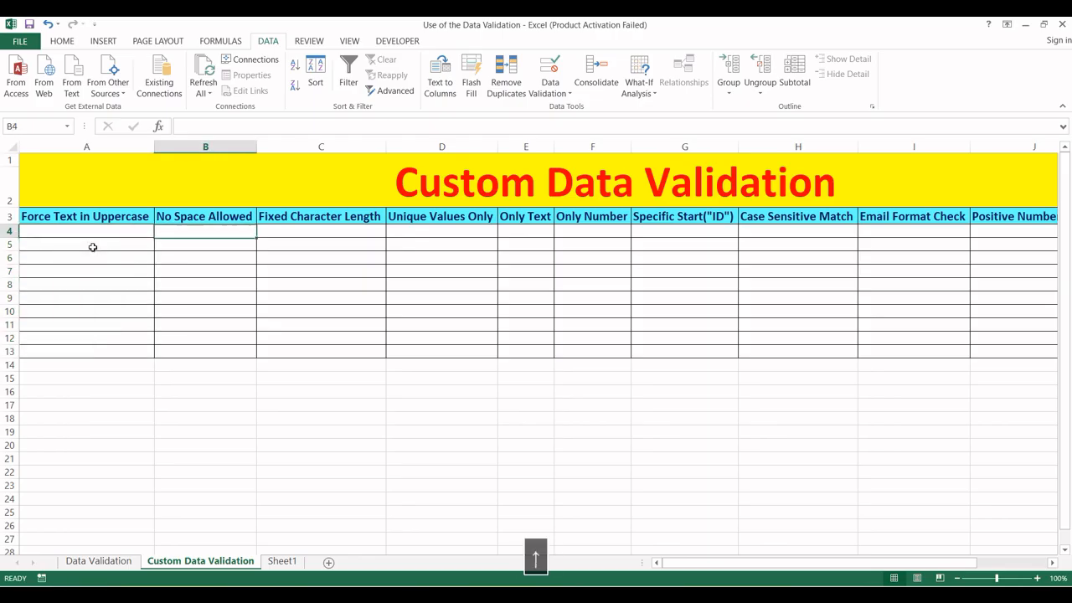
text(dshfh dsbh)
key(BackSpace)
key(BackSpace)
key(BackSpace)
key(BackSpace)
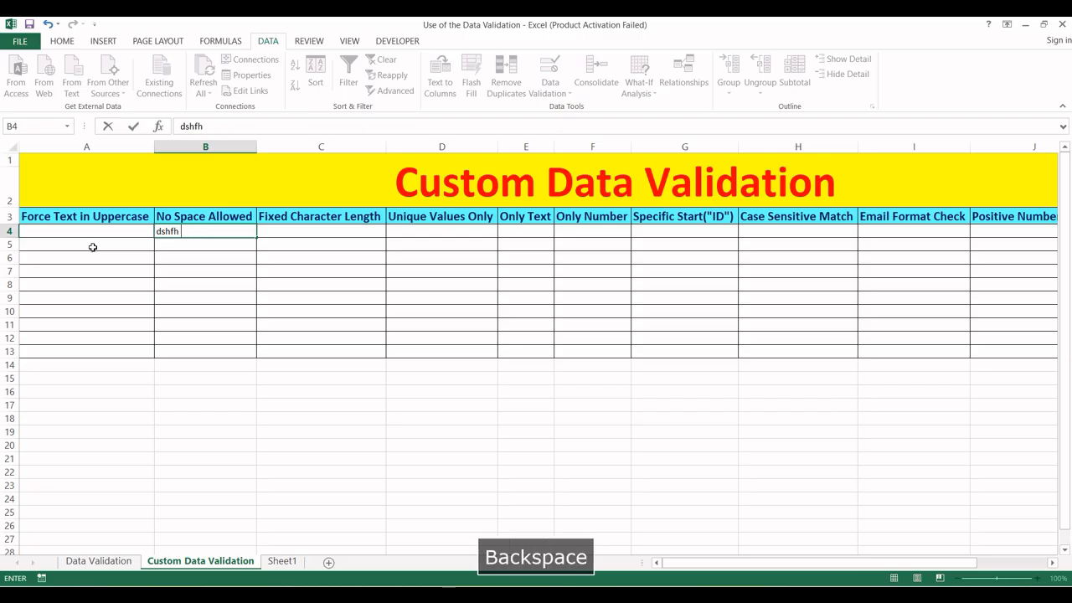
key(BackSpace)
key(BackSpace)
key(BackSpace)
key(BackSpace)
key(BackSpace)
key(BackSpace)
key(Return)
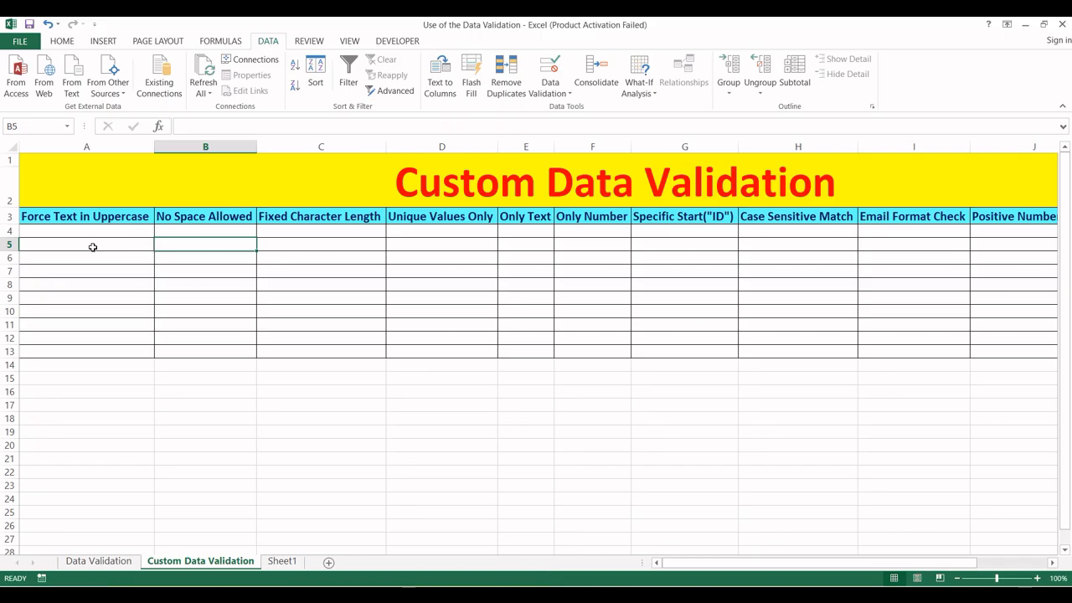
key(Up)
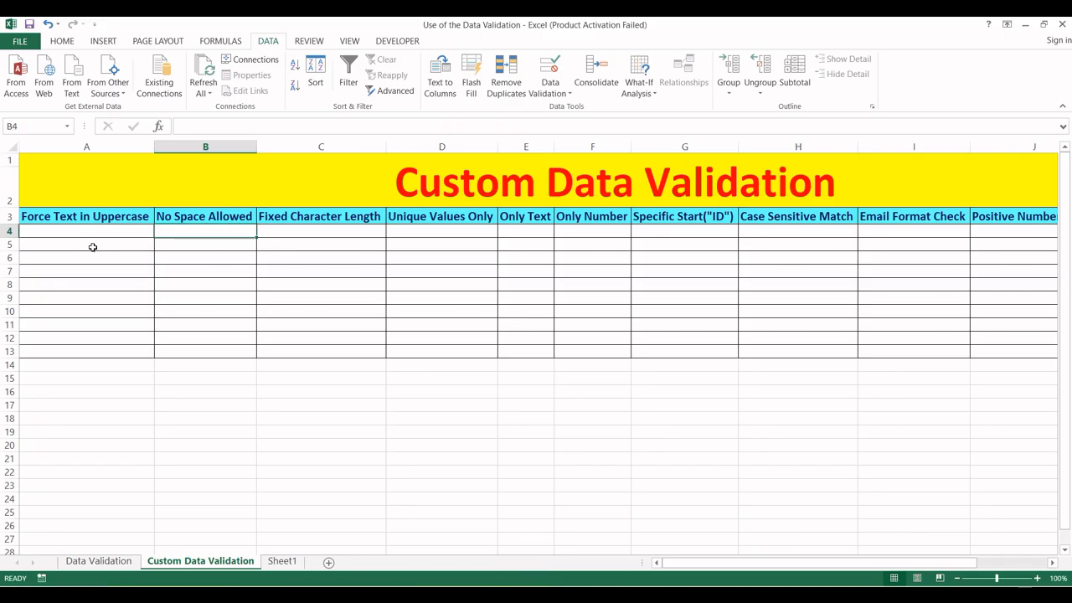
key(Right)
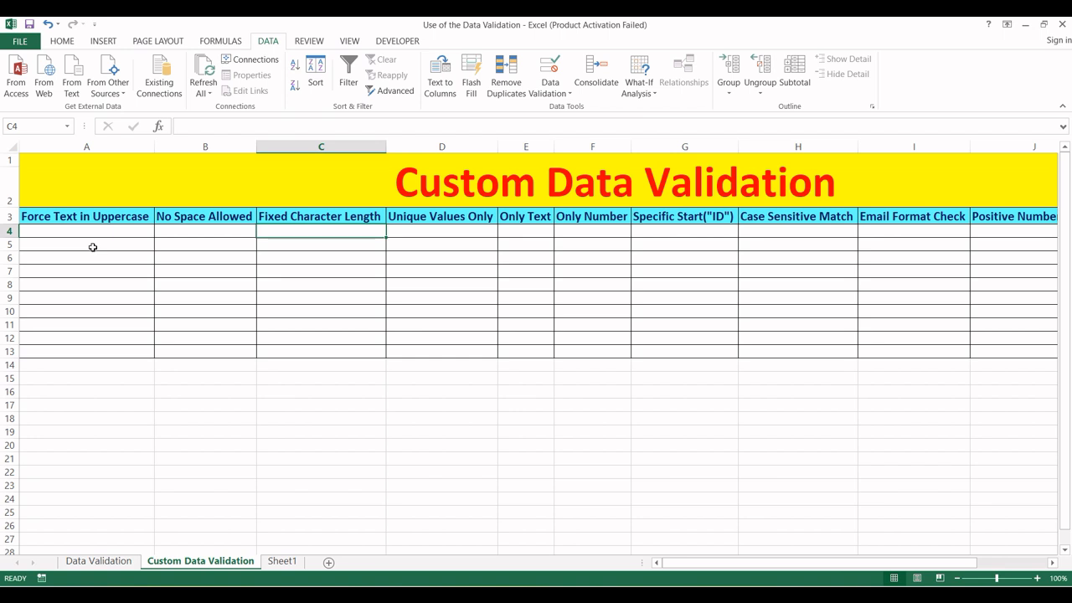
key(Down)
key(Up)
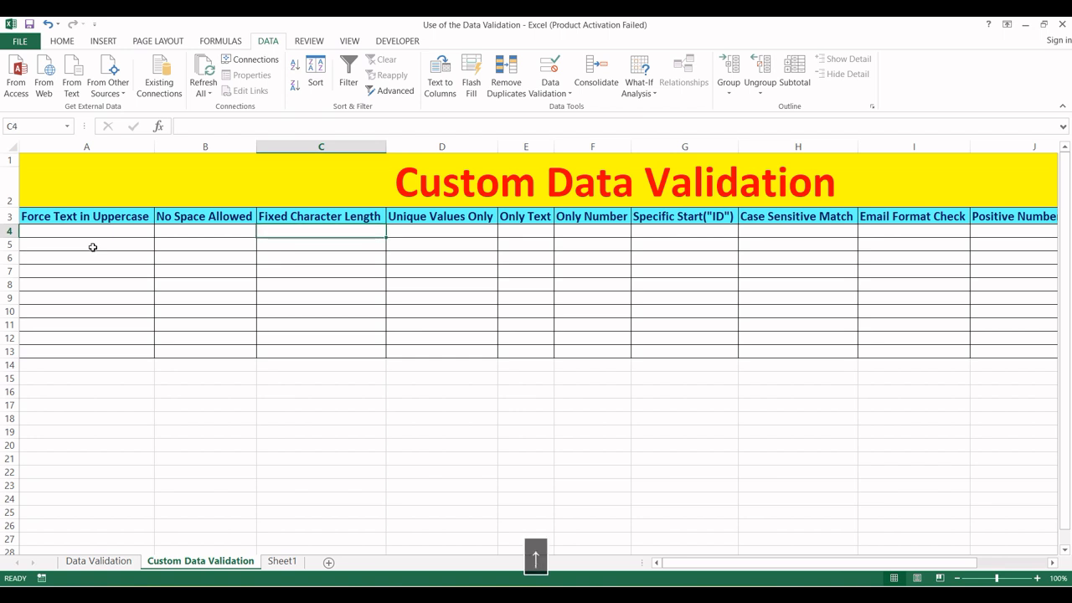
key(Right)
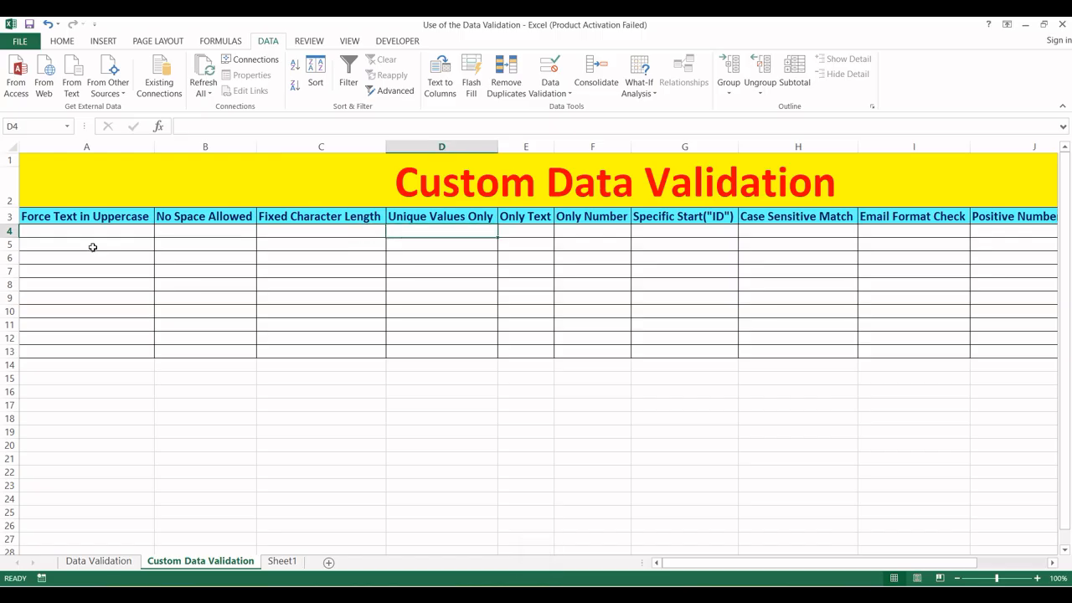
key(Right)
key(Left)
key(Up)
key(Right)
key(Right)
key(Right)
key(Right)
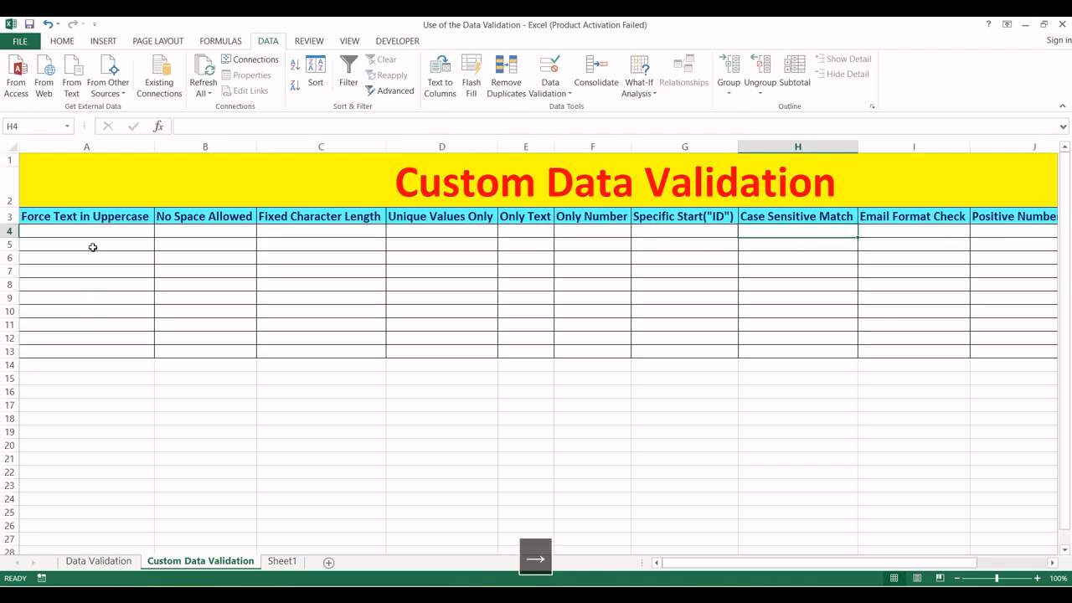
key(Right)
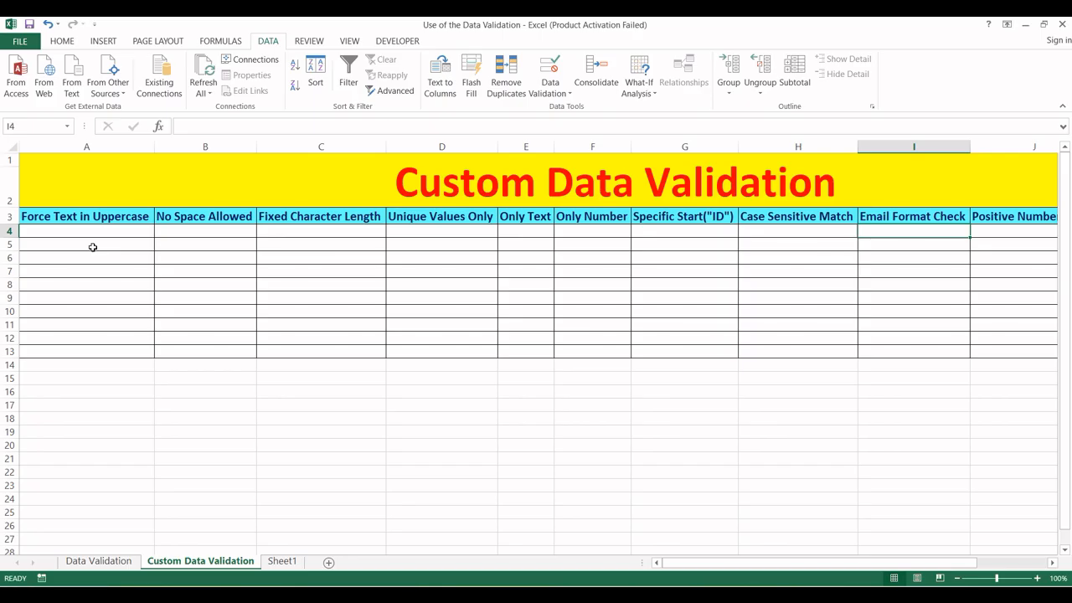
key(Up)
key(Left)
key(Right)
key(Down)
key(Up)
click(142, 233)
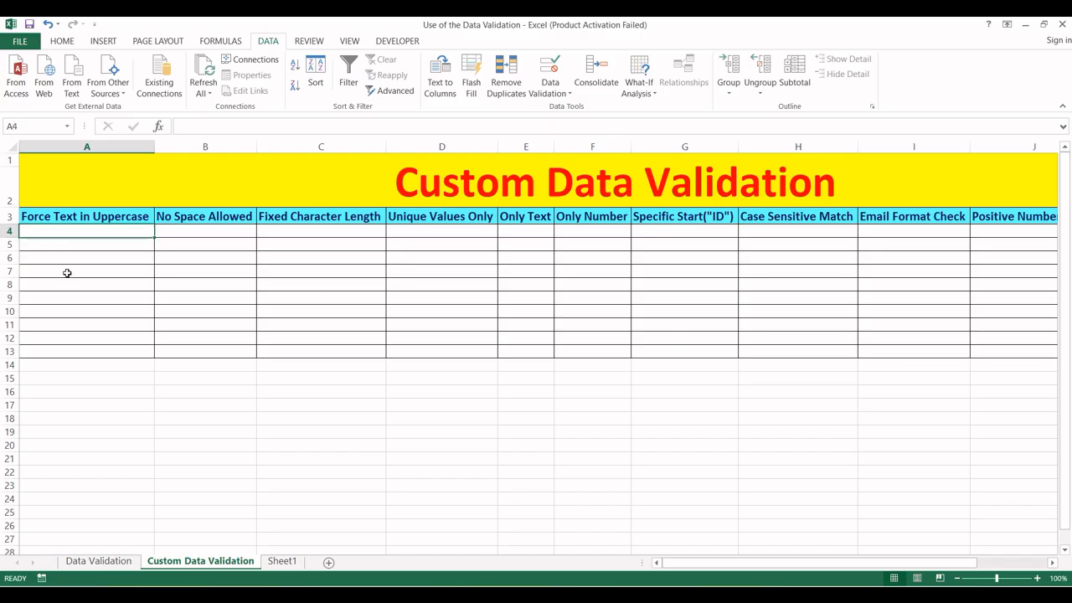
- Select cells A4:A13 under Force Text in Uppercase
click(95, 146)
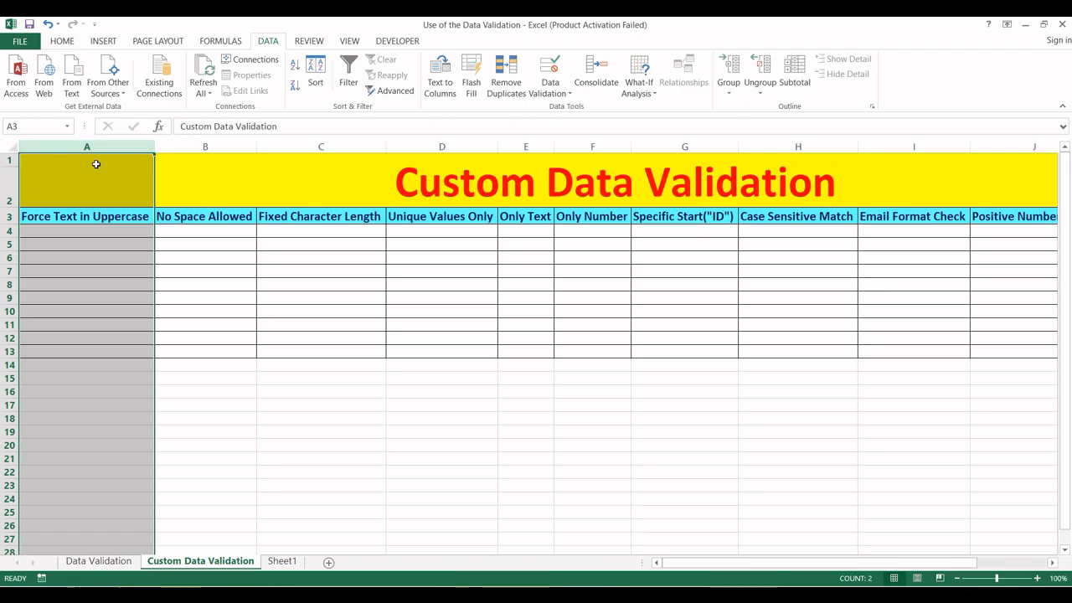
click(82, 256)
click(80, 230)
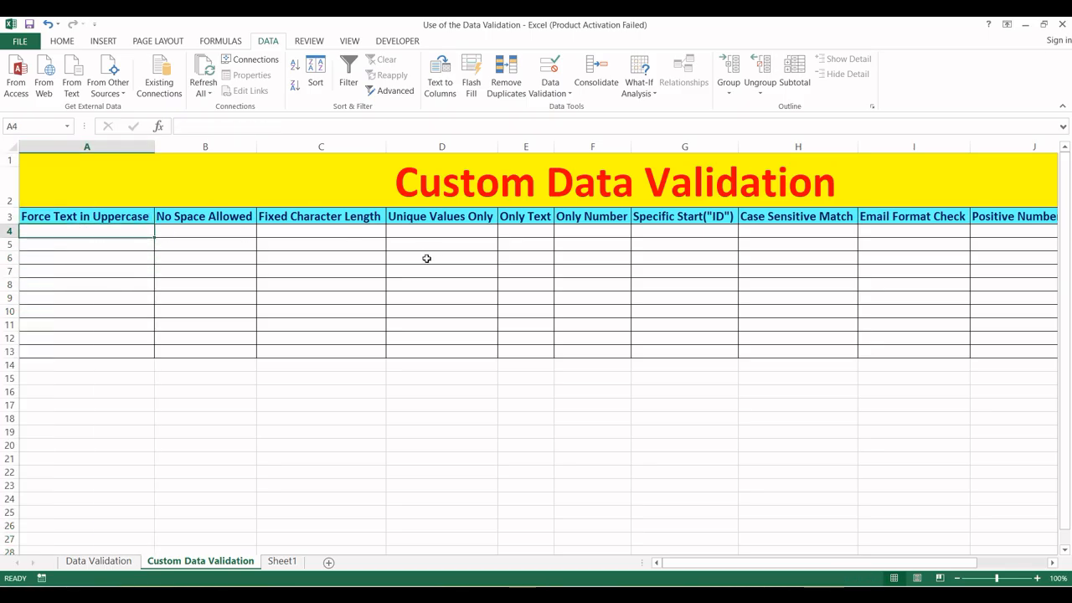
key(shift+Down)
key(shift+Down)
key(shift+Down)
key(shift+Down)
key(shift+Down)
key(shift+Down)
key(shift+Down)
key(shift+Down)
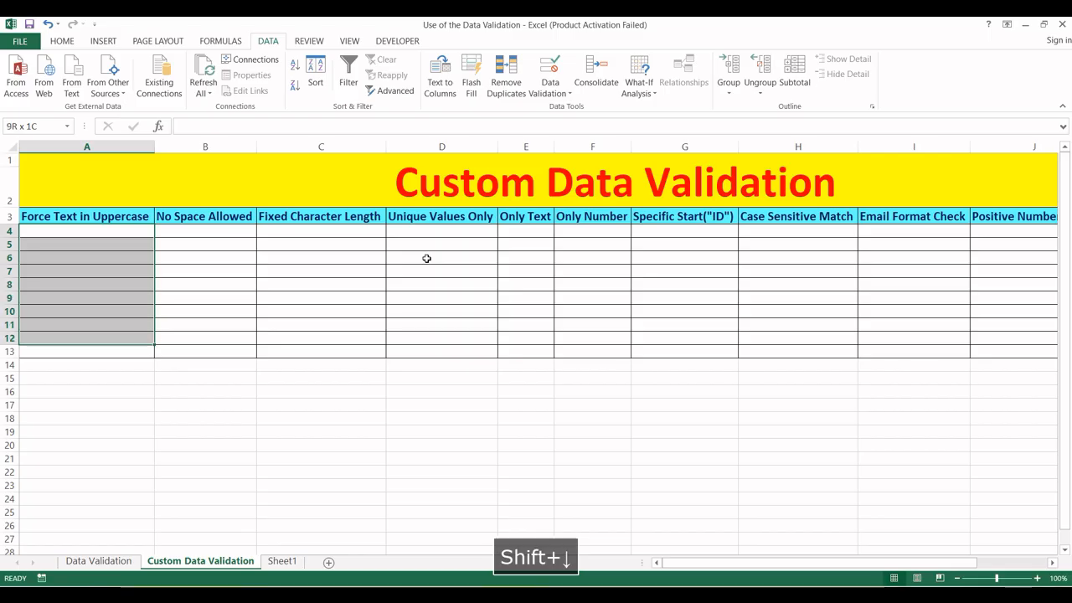
key(shift+Down)
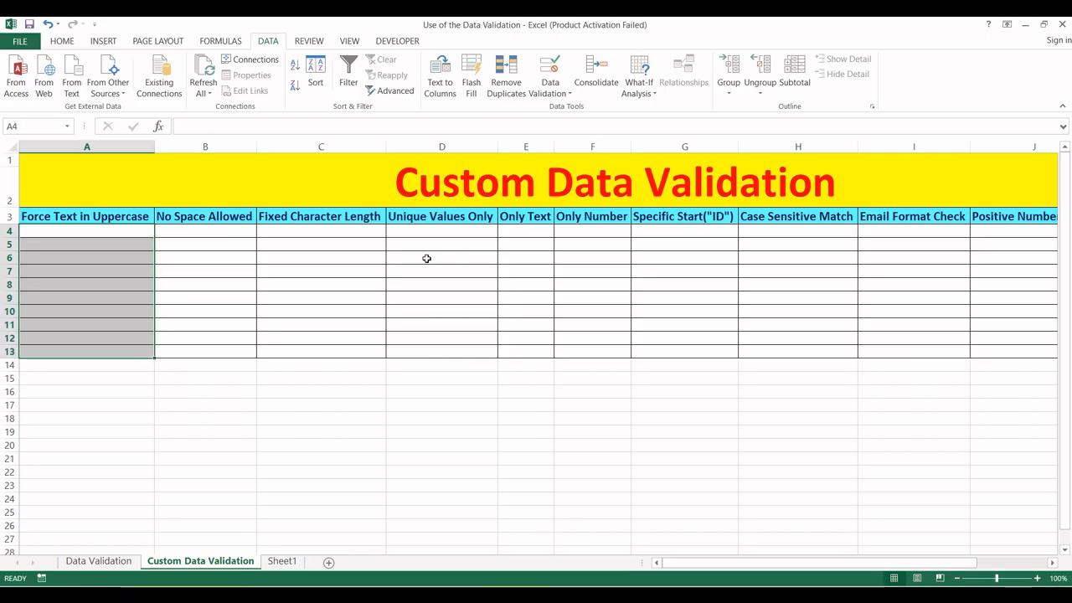
- Open Data Validation with Alt+A+V and set Allow to Custom
key(alt+a)
key(v)
key(v)
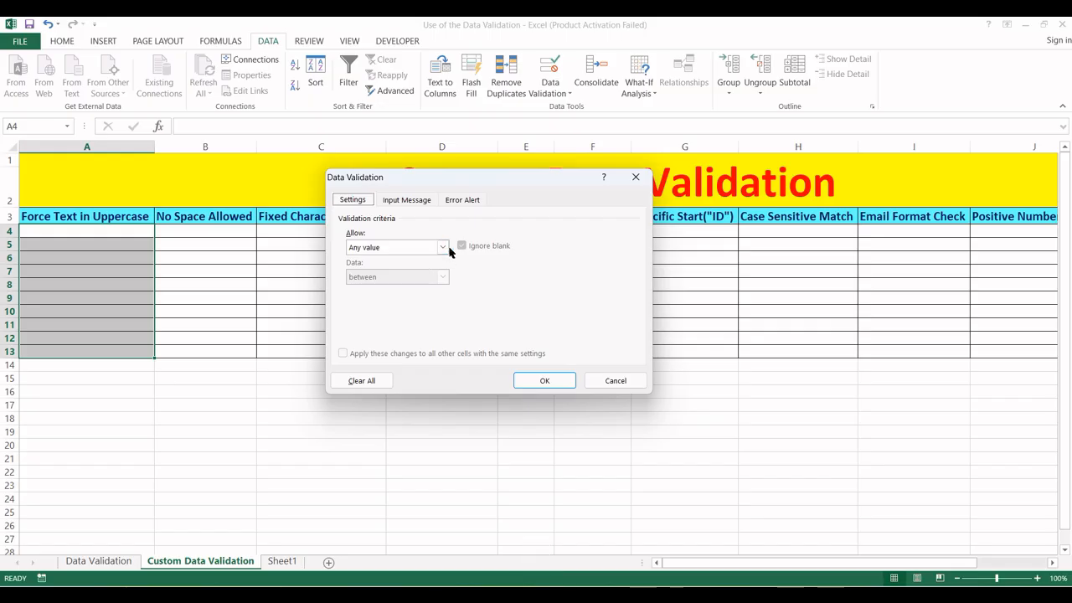
click(442, 246)
click(369, 326)
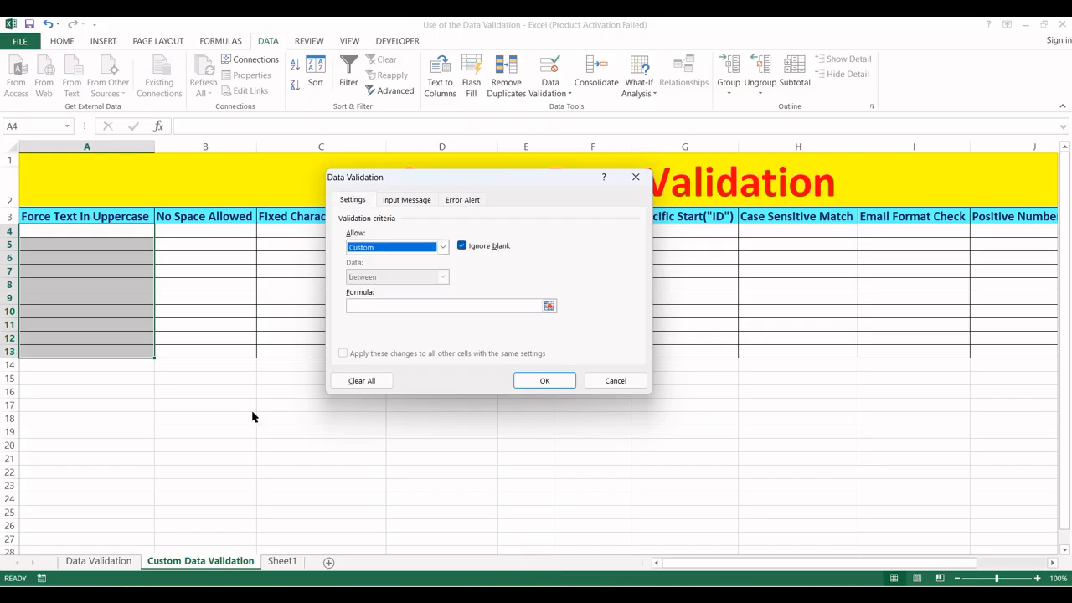
click(388, 306)
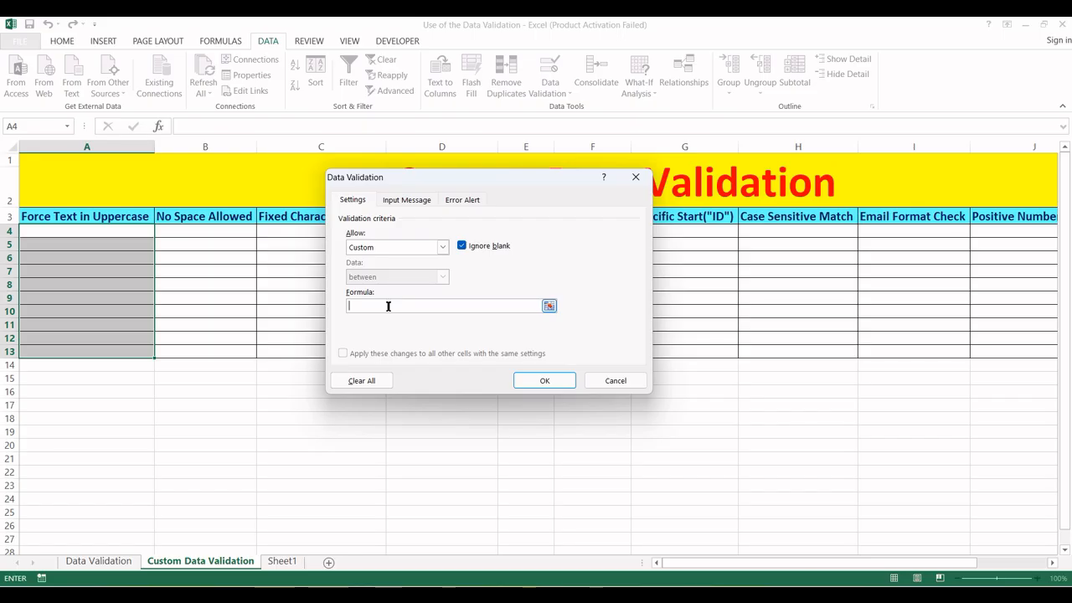
- Enter the formula =EXACT(A4,UPPER(A4)) and confirm the rule with OK
text(=exact()
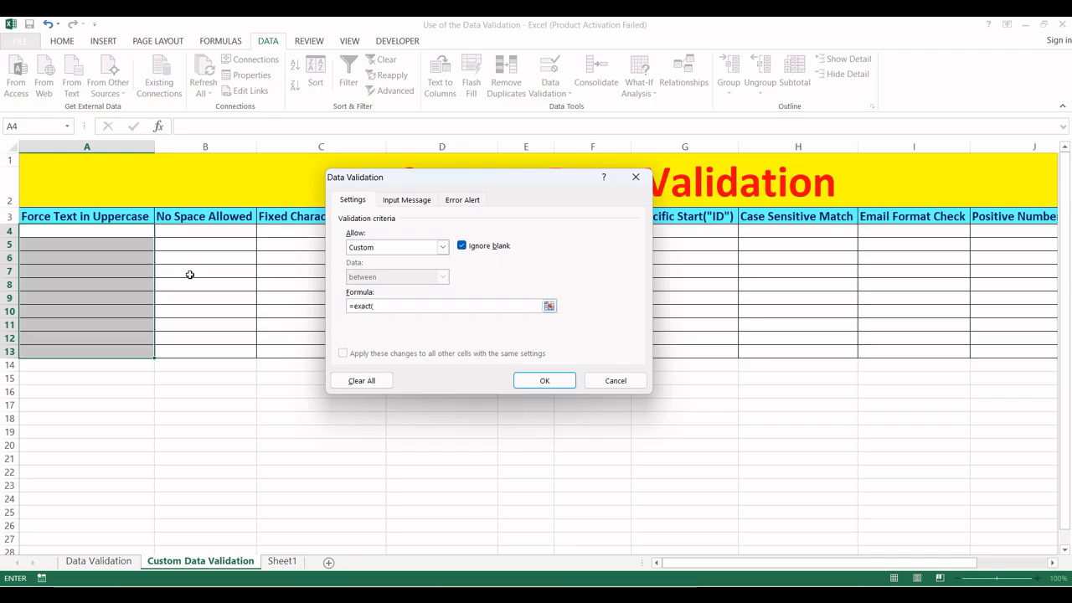
click(117, 235)
text(,up)
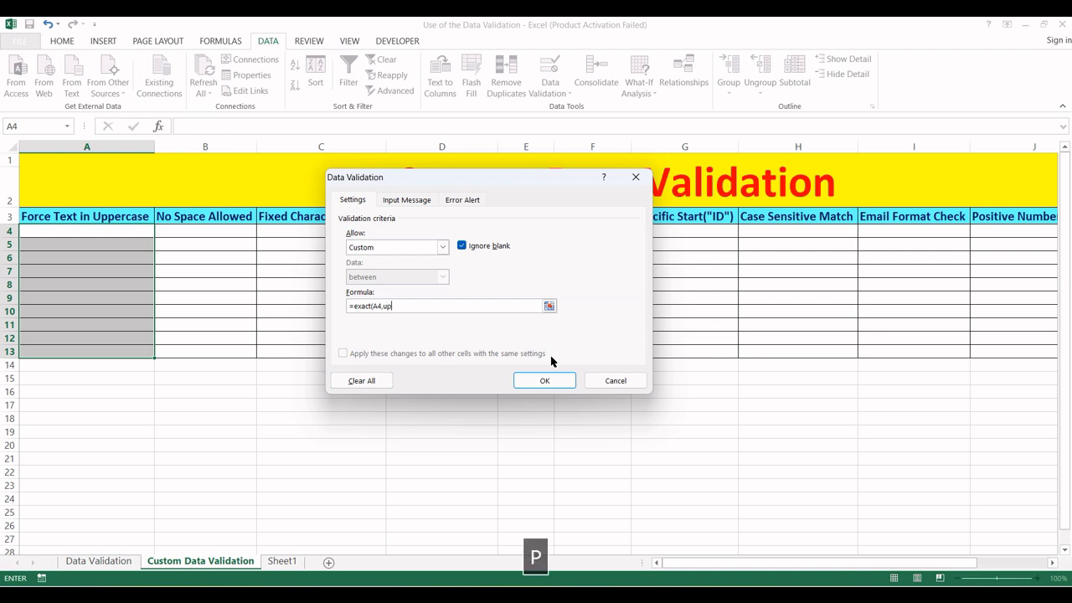
text(per()
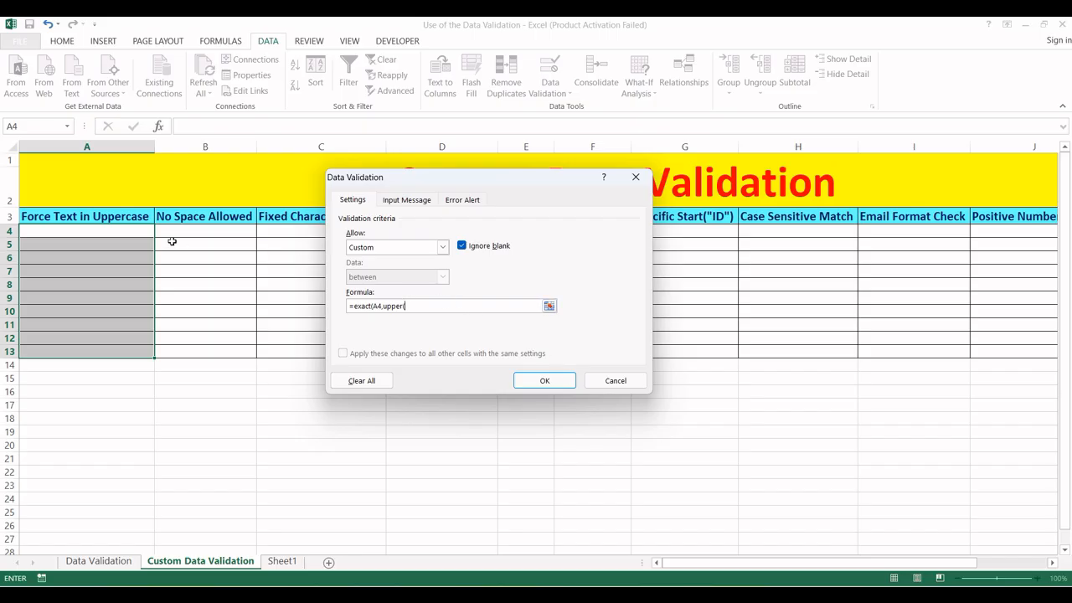
click(101, 233)
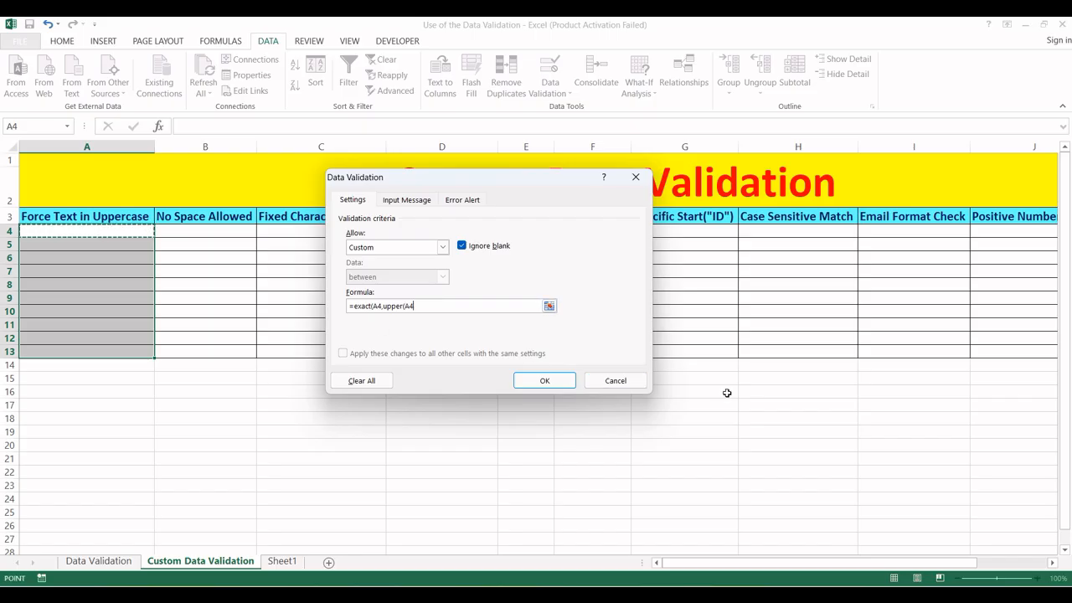
text())
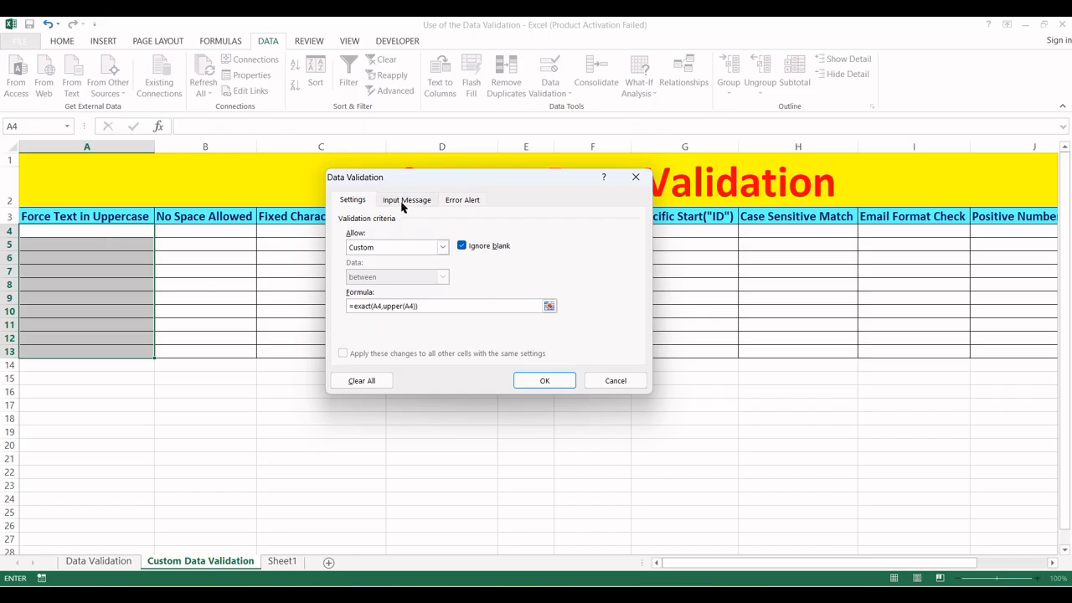
click(553, 383)
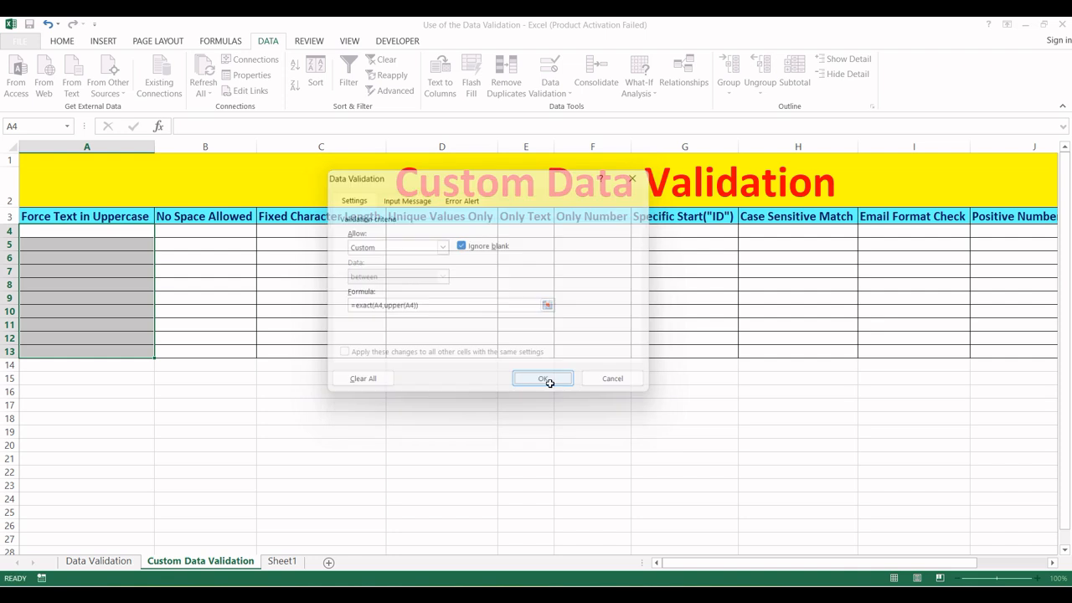
- Test A4: a mixed-case name is rejected, then the same name in capitals is accepted
click(73, 231)
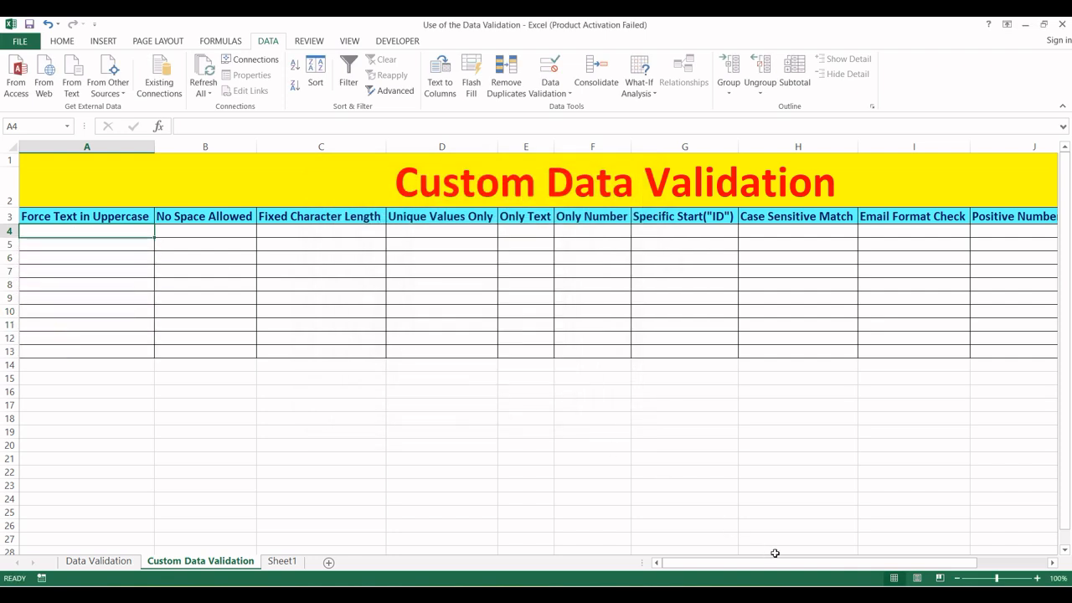
text(Deepa)
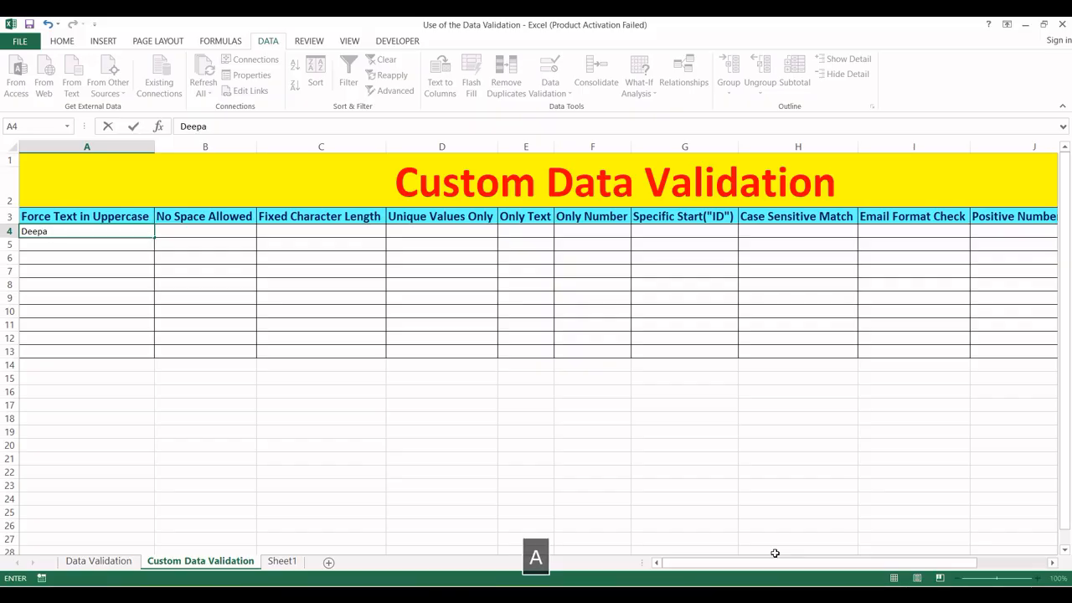
key(Return)
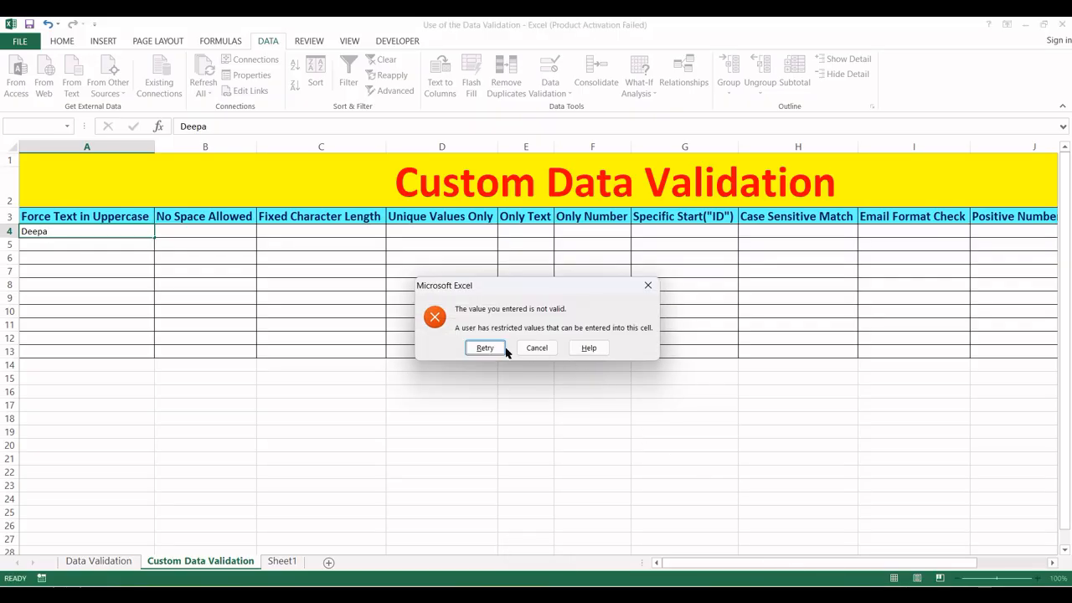
click(485, 347)
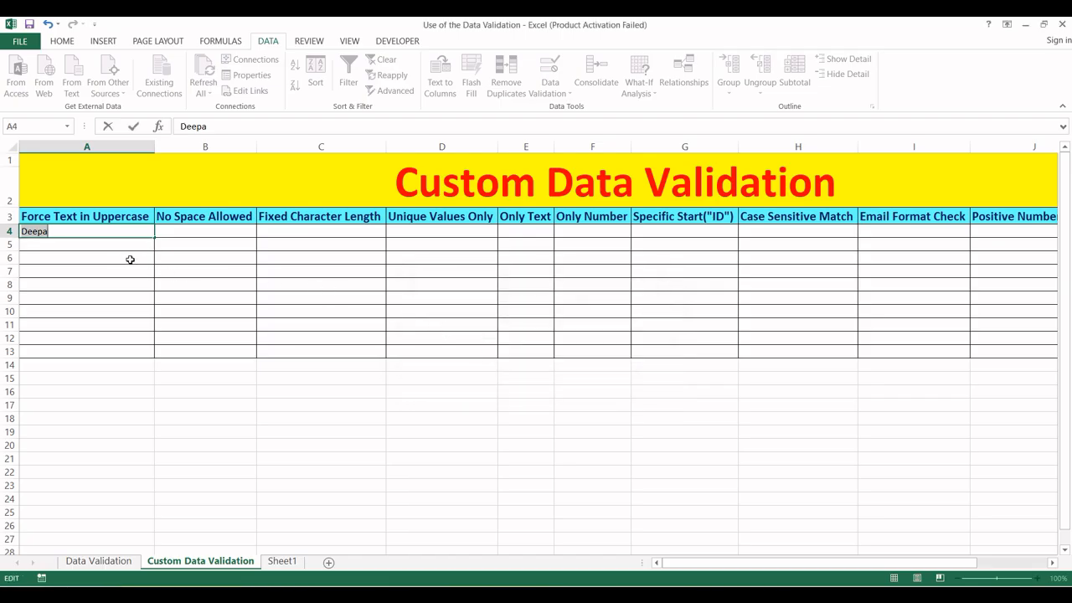
text(D)
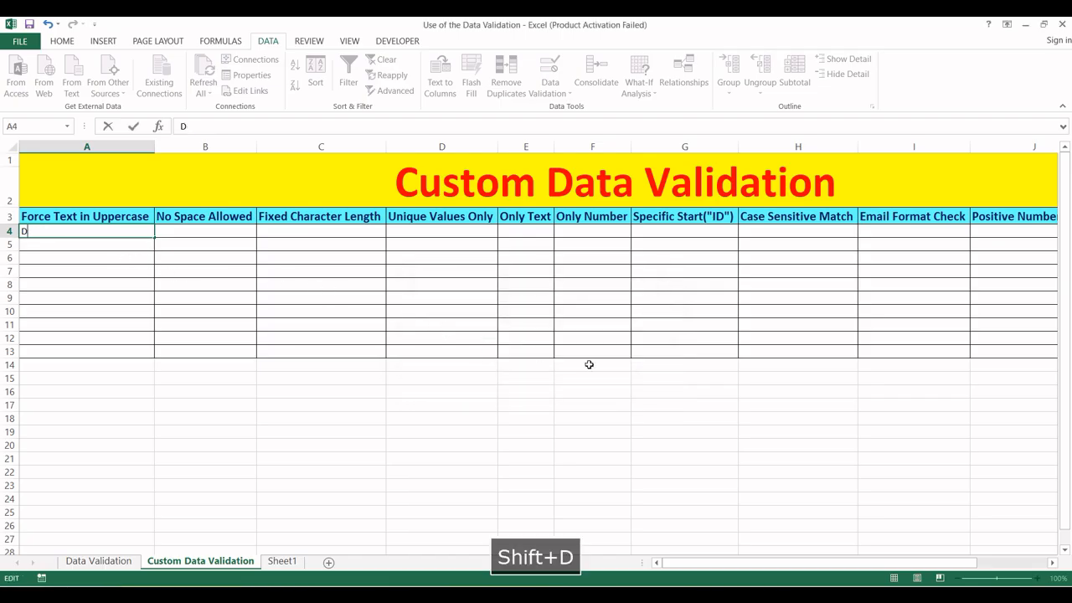
text(EEPA)
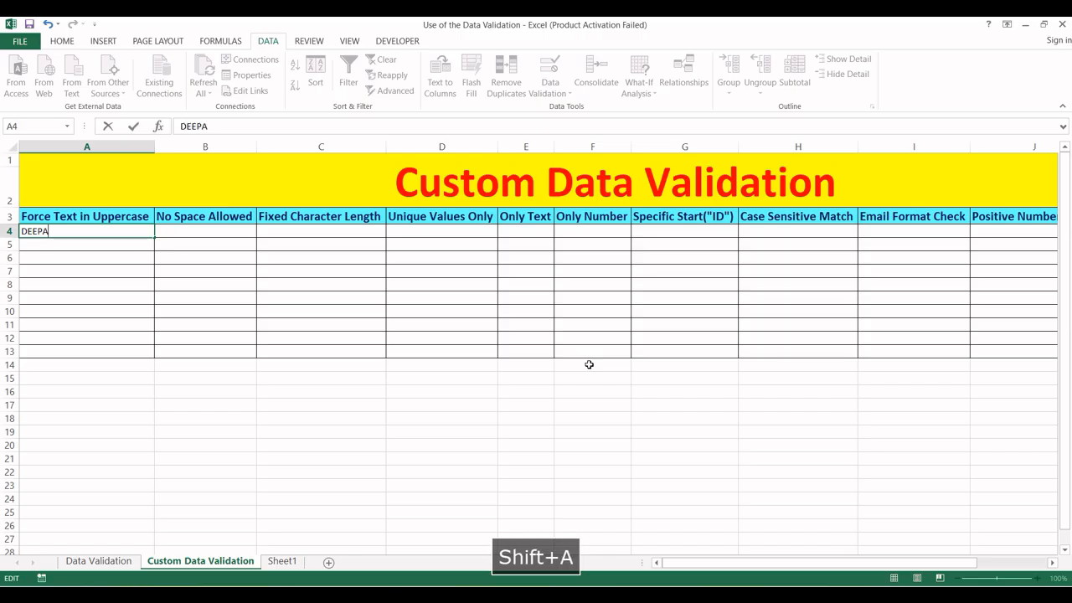
key(Return)
- Reselect cells A4:A13 to revisit their validation settings
key(Up)
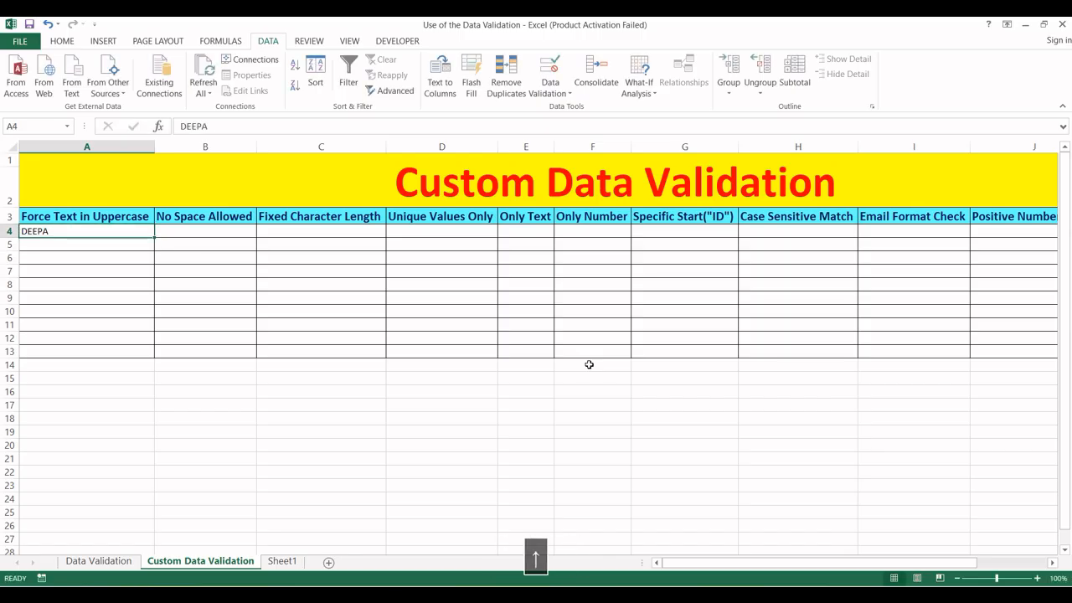
key(Down)
key(Down)
key(Up)
key(Up)
key(Down)
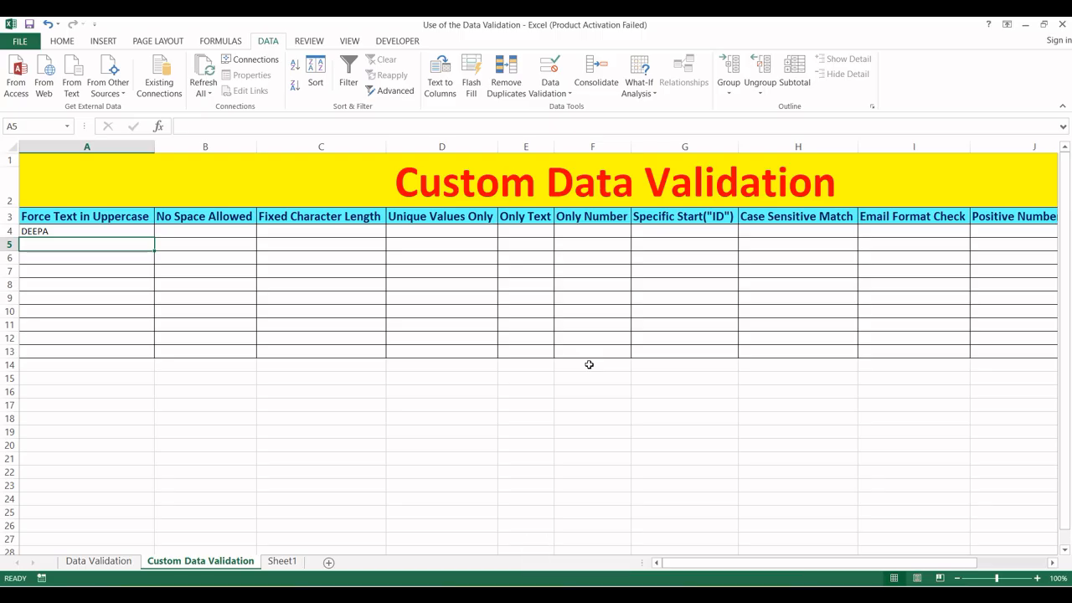
key(Up)
key(shift+Down)
key(shift+Down)
key(shift+Down)
key(shift+Down)
key(shift+Down)
key(shift+Down)
key(shift+Down)
key(shift+Down)
key(shift+Down)
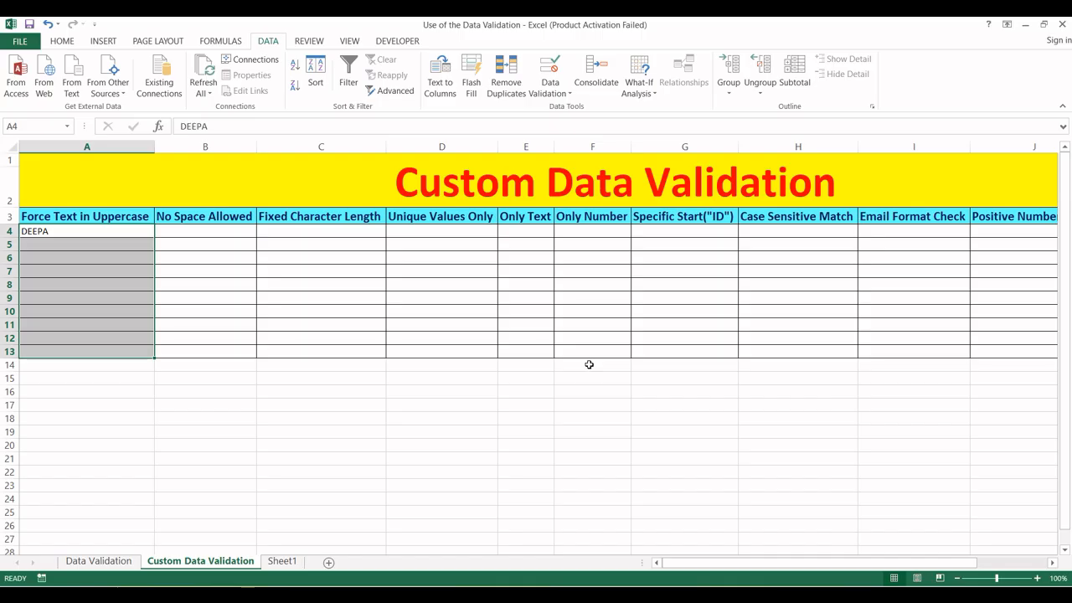
key(alt)
- Add an input message titled 'Enter Data' reading 'Please enter the text in uppercase'
key(a)
key(v)
key(v)
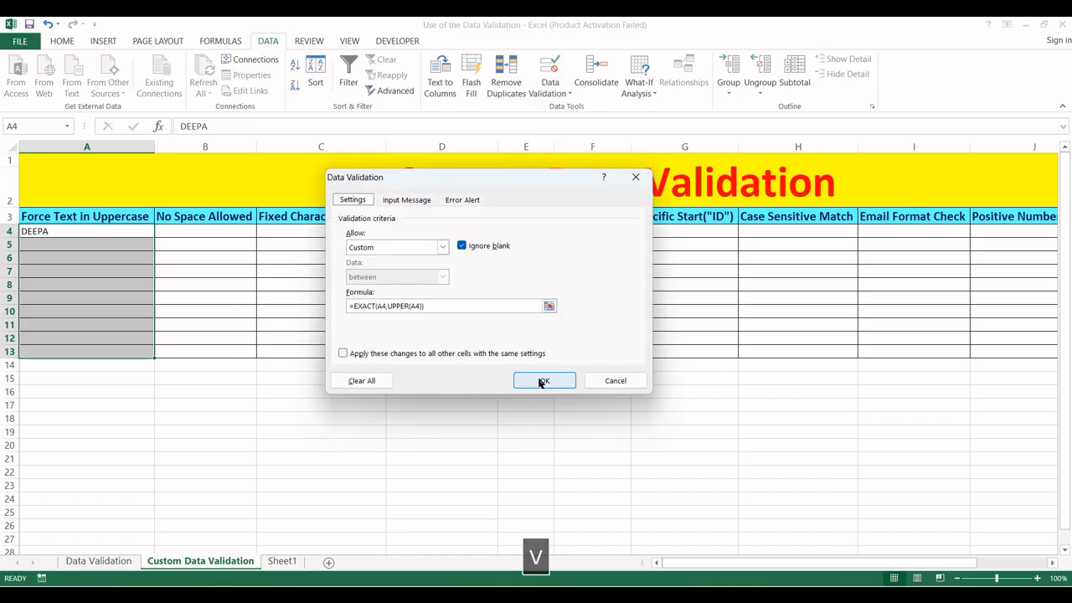
click(410, 201)
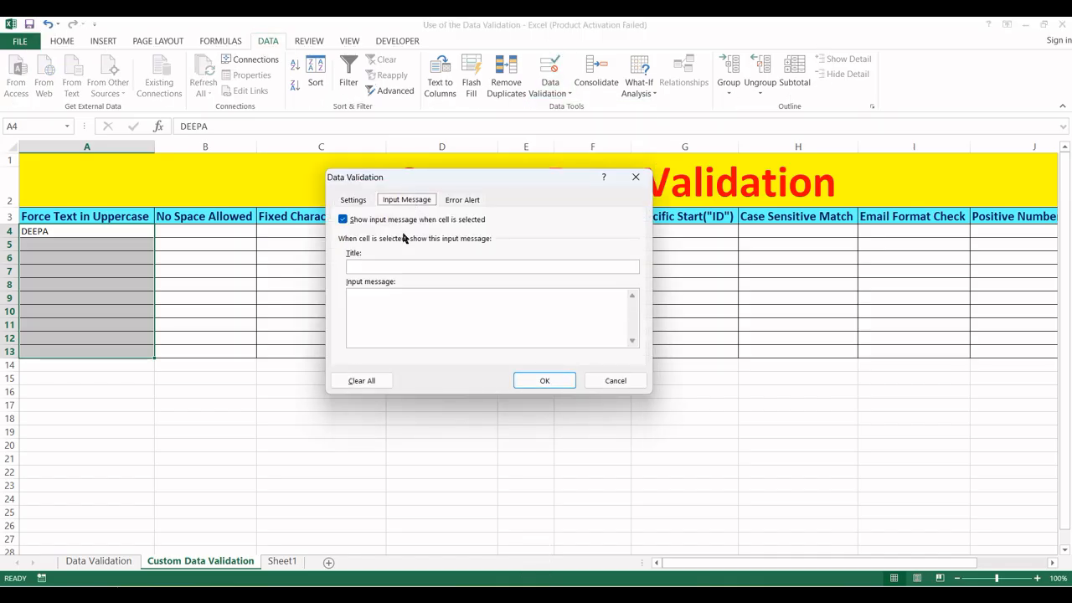
text(Input)
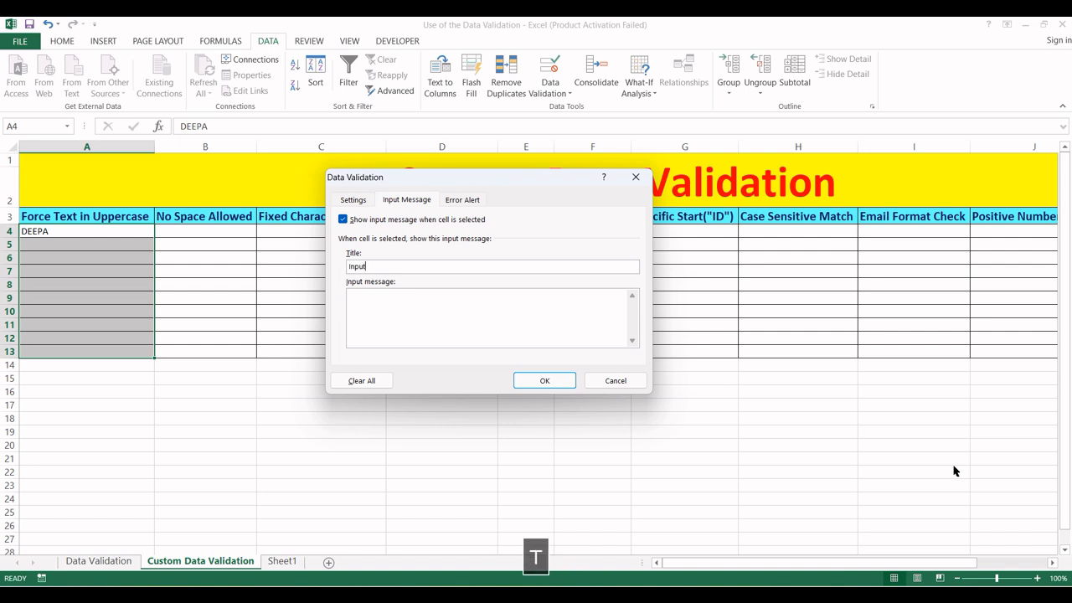
key(BackSpace)
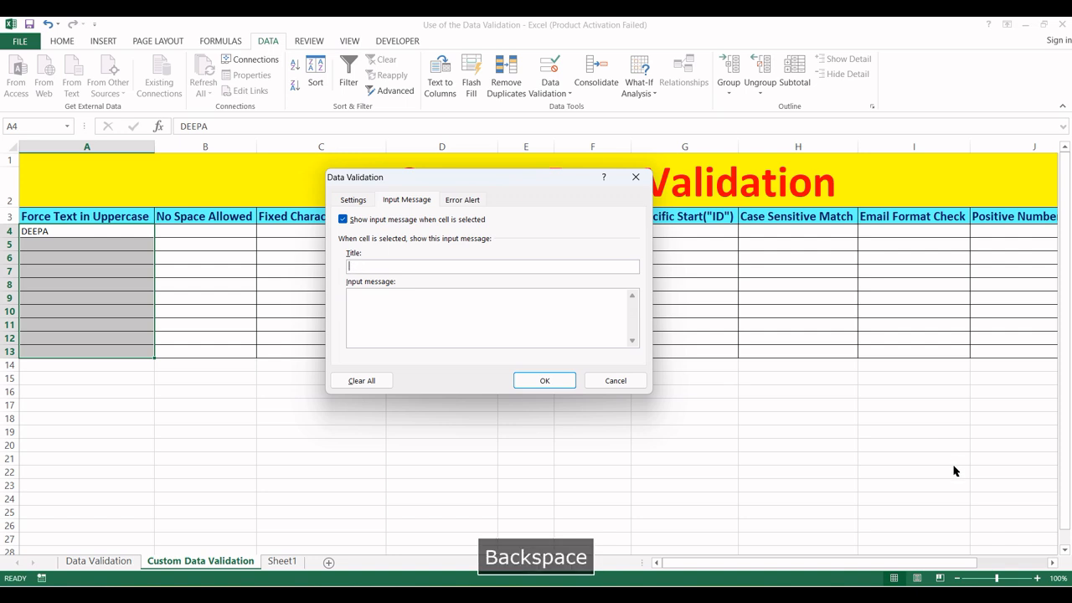
key(BackSpace)
text(Enter Data)
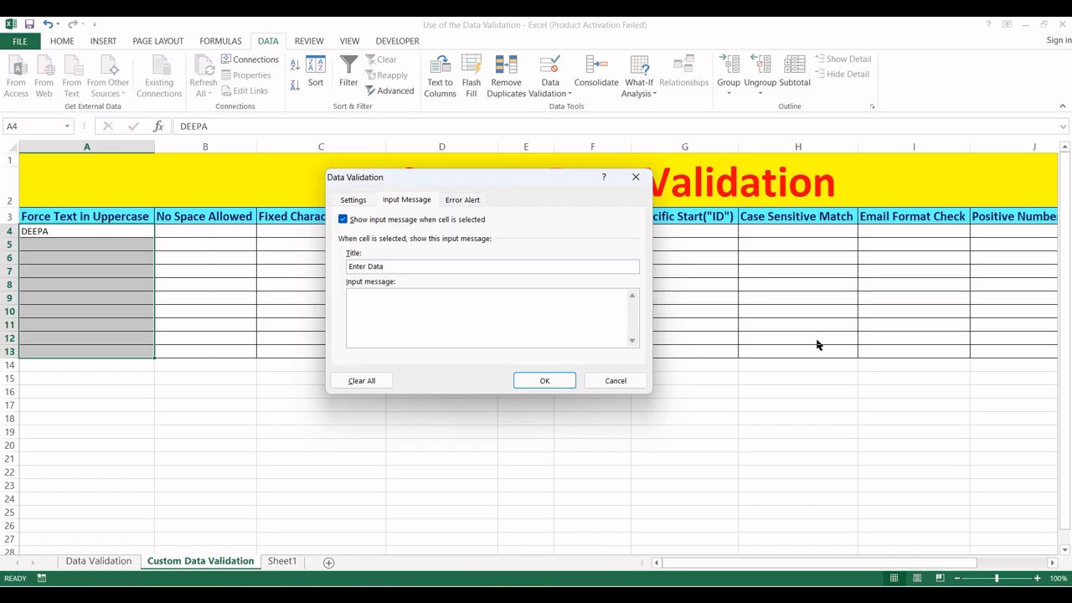
text(Please )
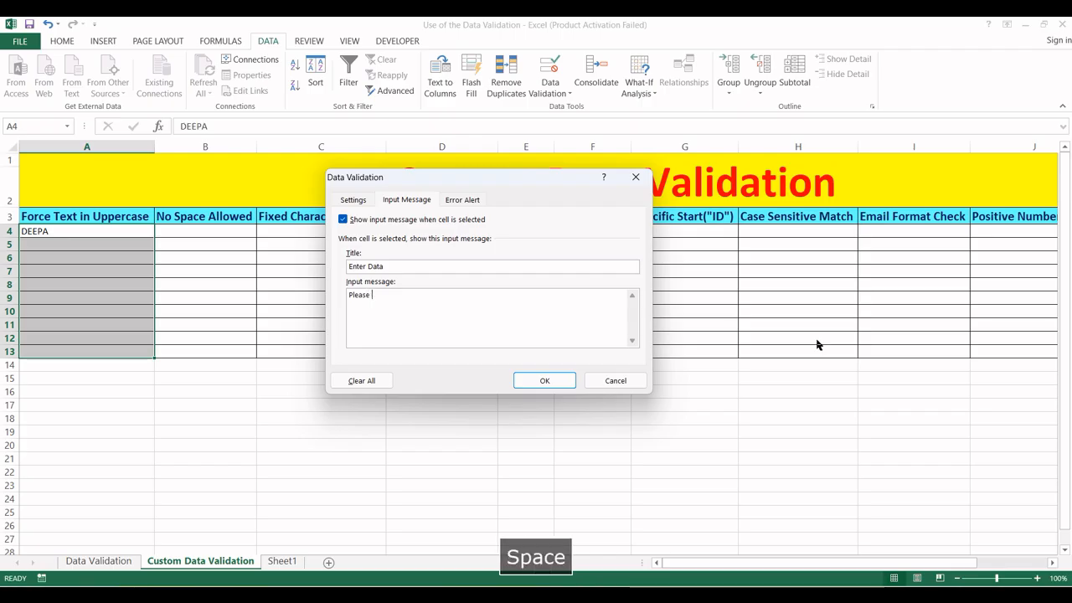
text(enter the tex)
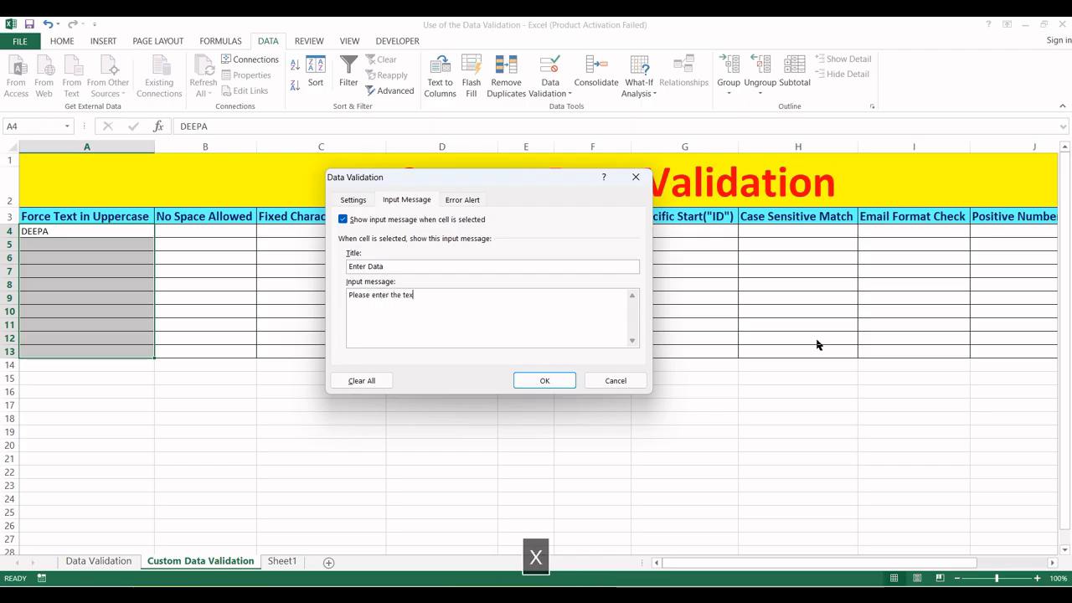
text(t in uppercase)
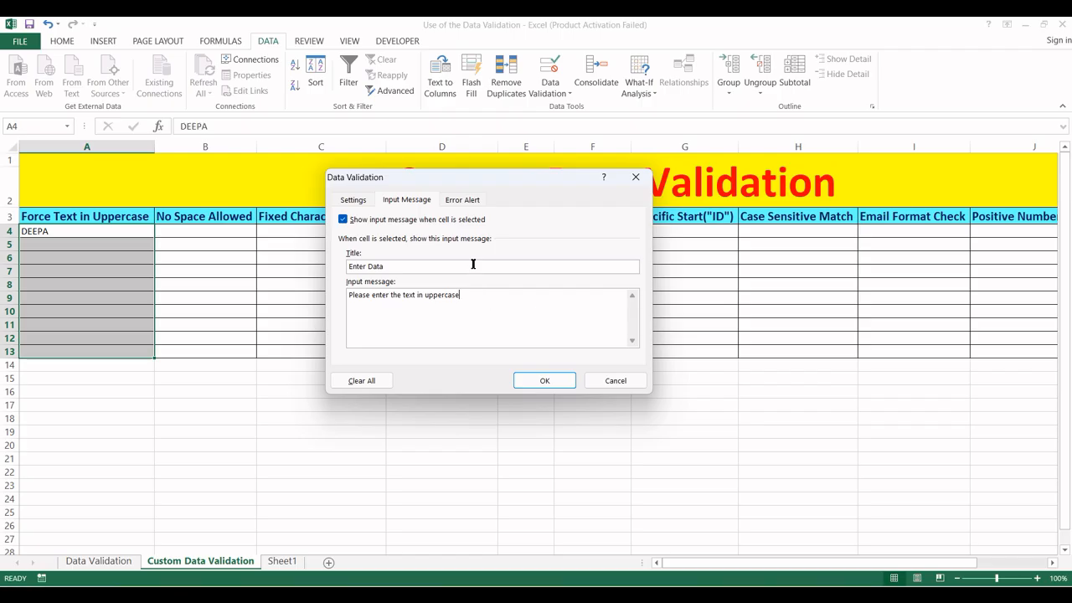
- Set a Stop error alert titled 'Error' with message 'Please Enter the valid data' and confirm
click(461, 204)
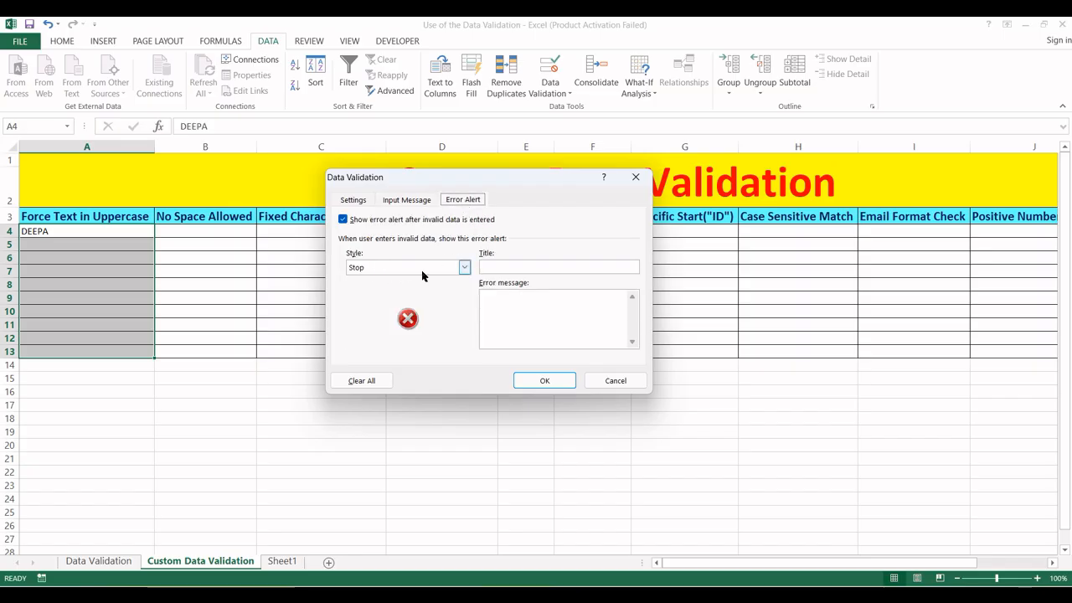
click(464, 268)
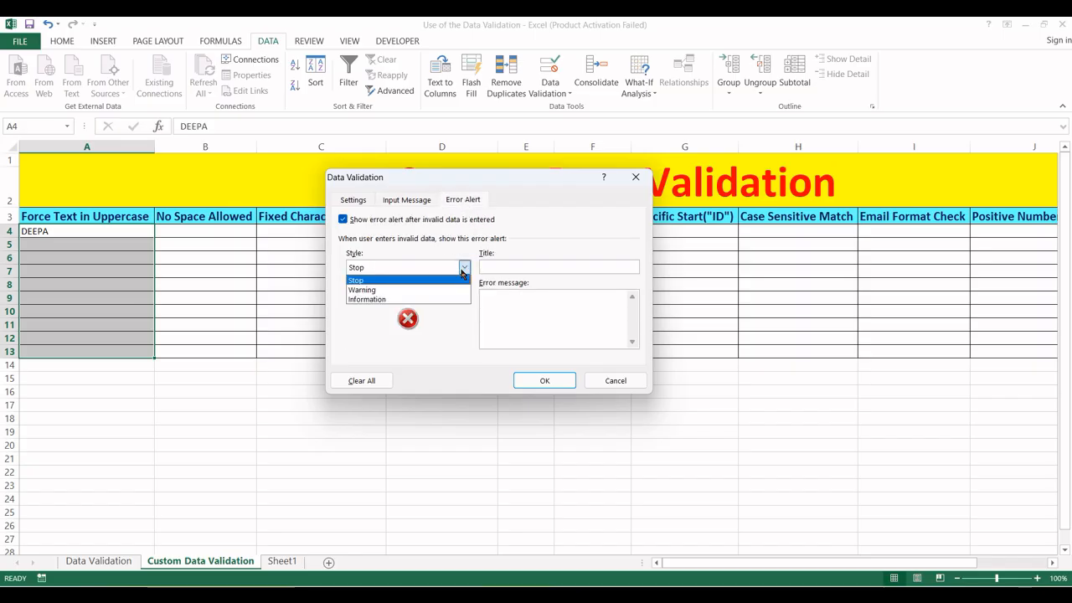
click(375, 281)
click(500, 269)
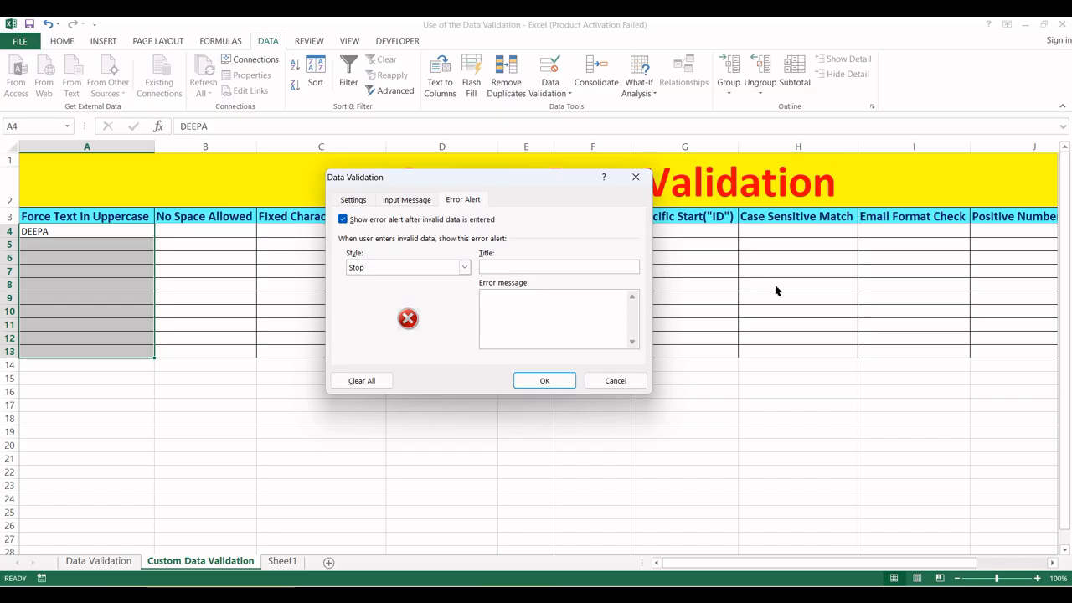
text(Error)
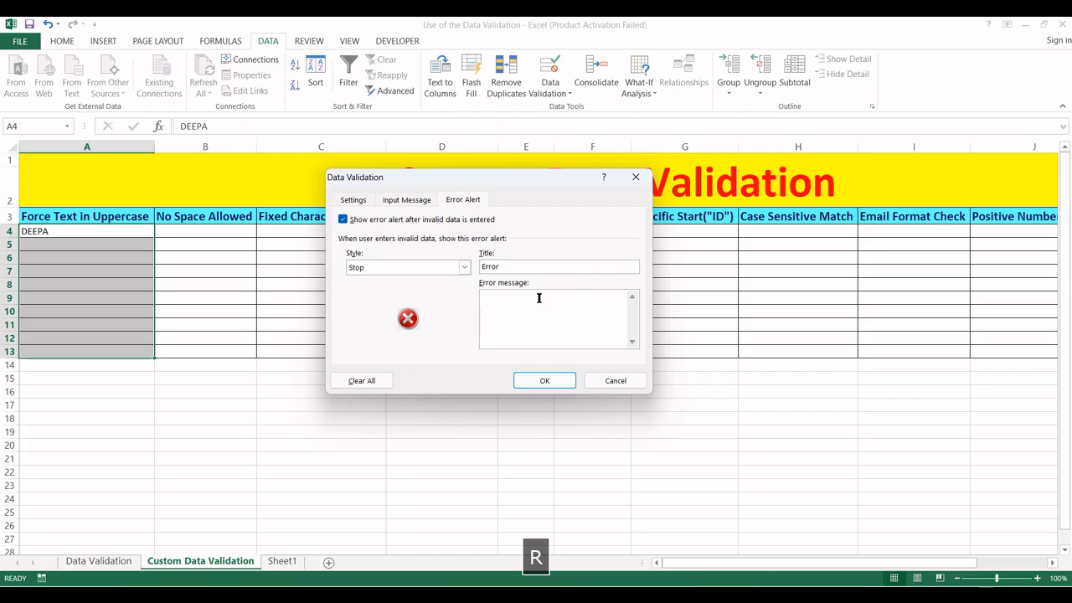
click(517, 320)
text(Plese)
key(BackSpace)
key(BackSpace)
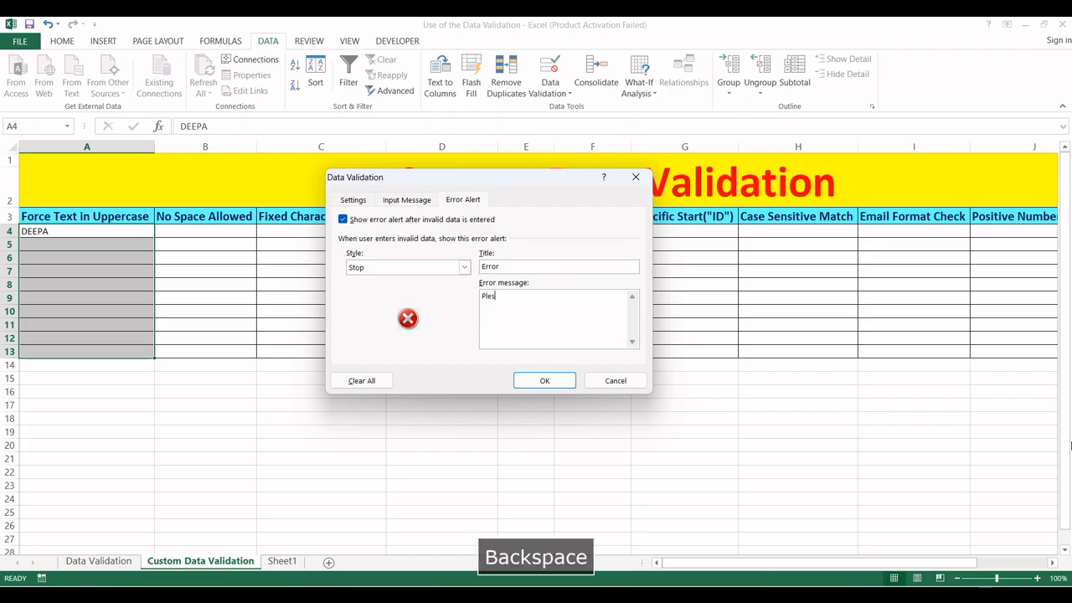
text(ease)
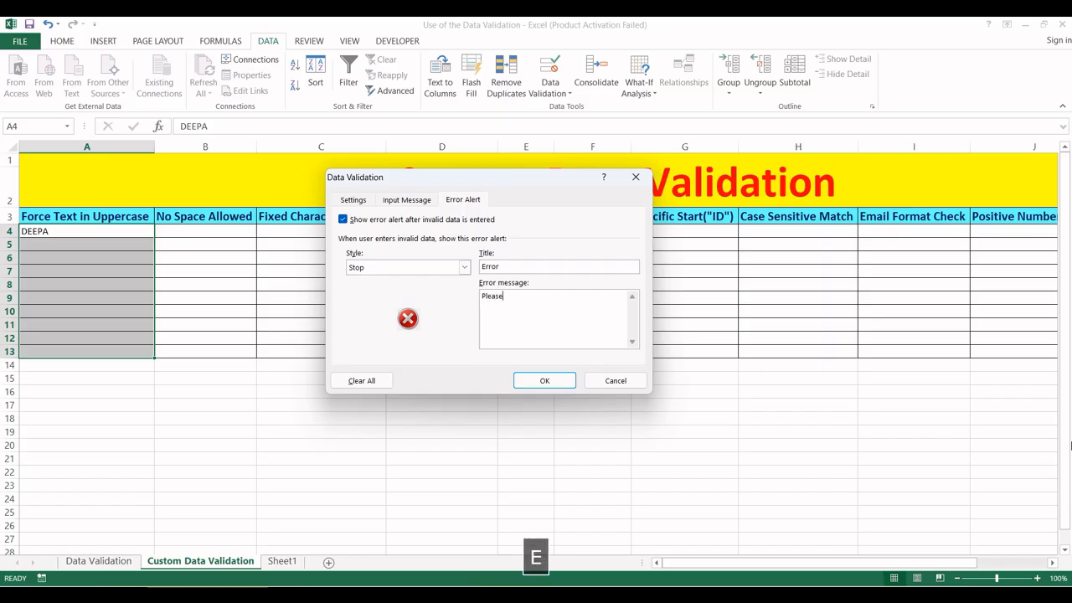
text( Enter the valid)
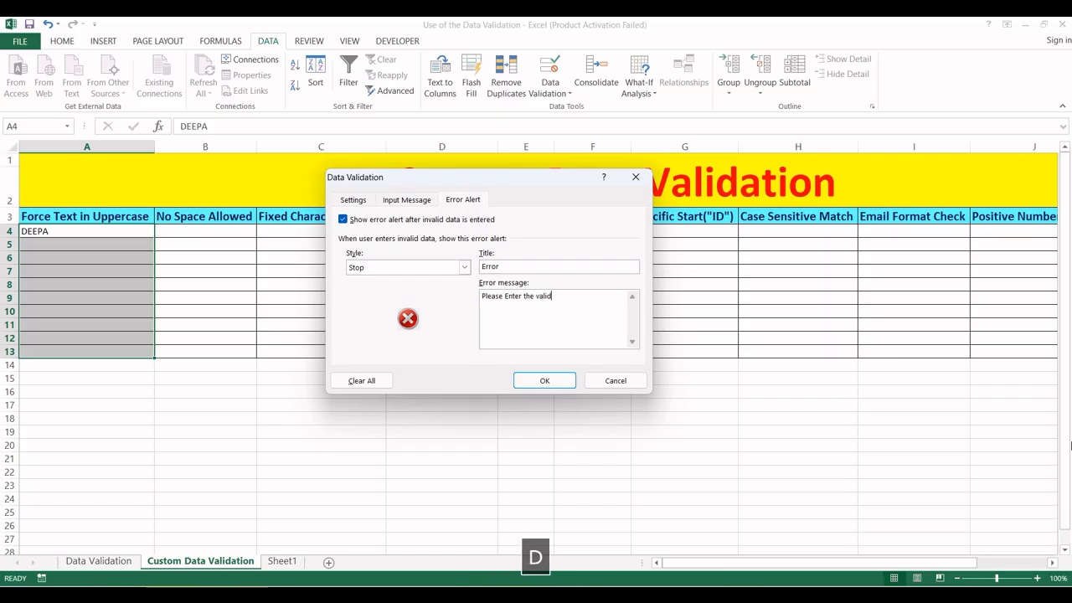
text( data)
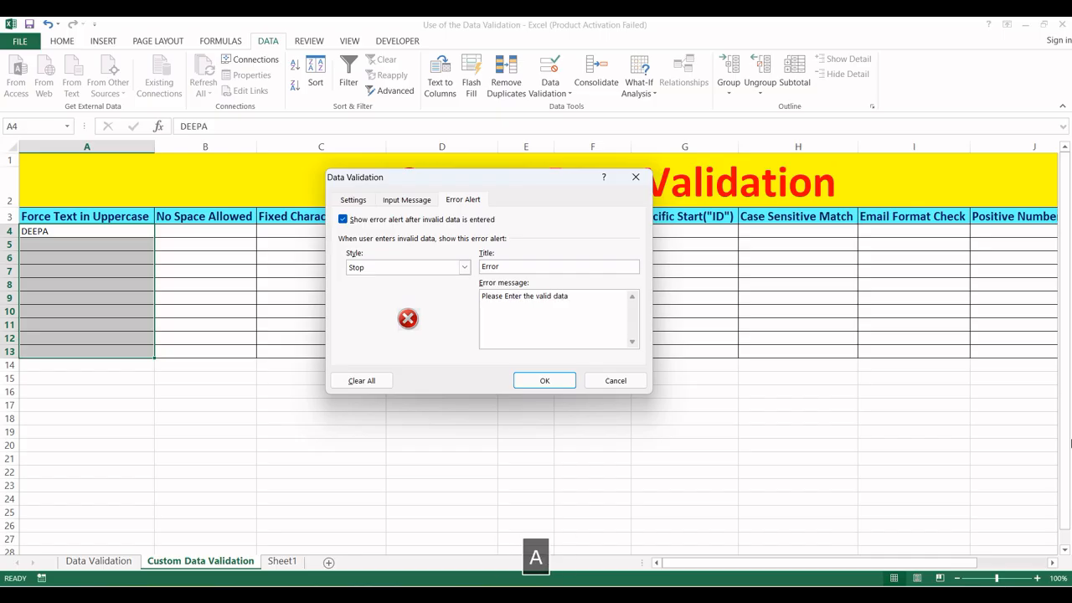
click(546, 378)
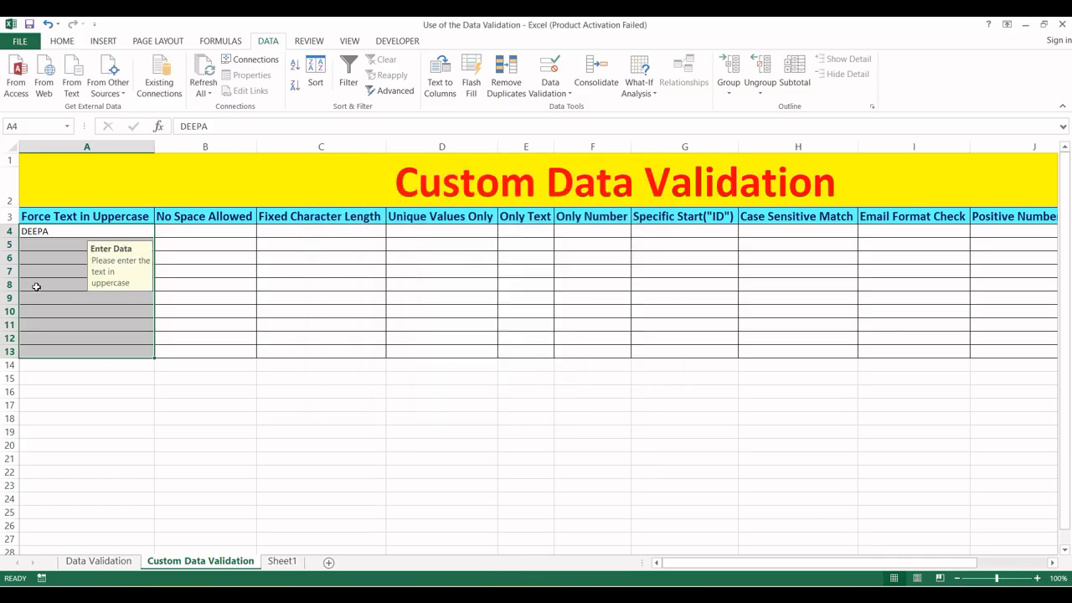
click(33, 246)
click(34, 232)
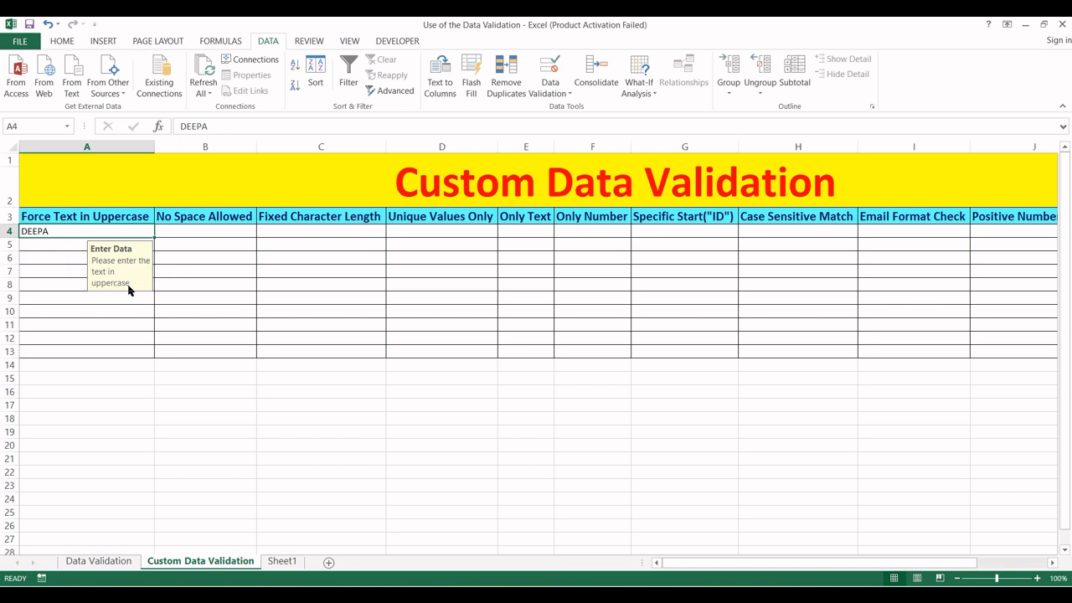
click(34, 246)
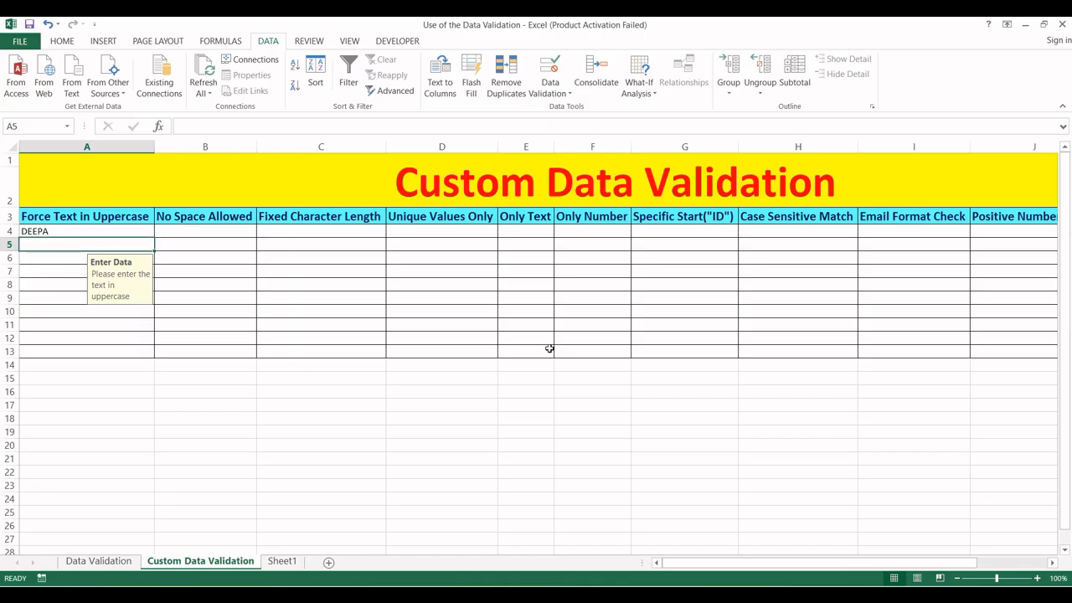
text(Grere)
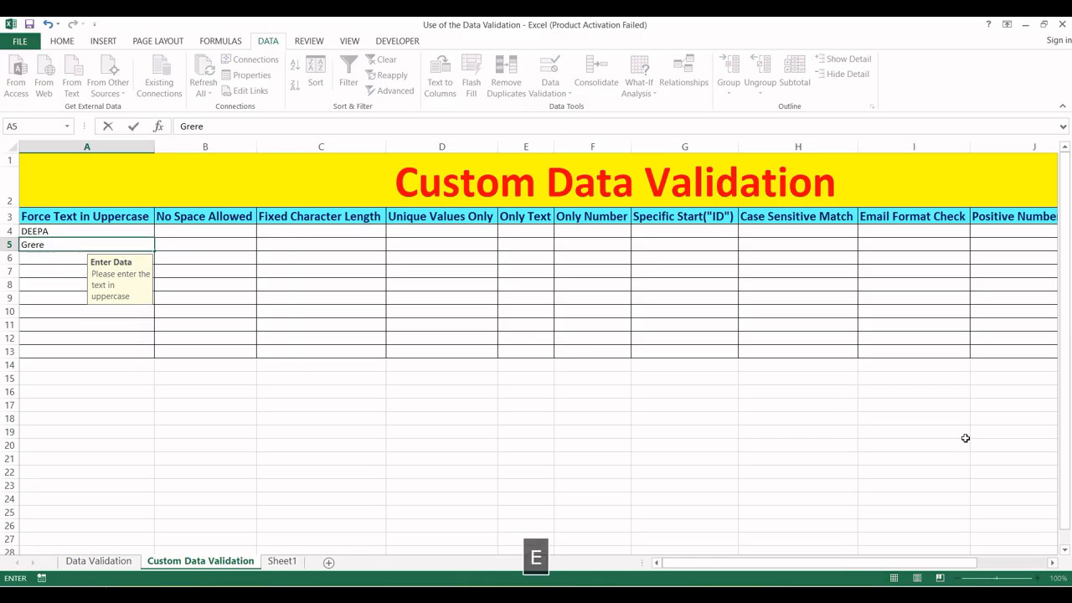
key(Return)
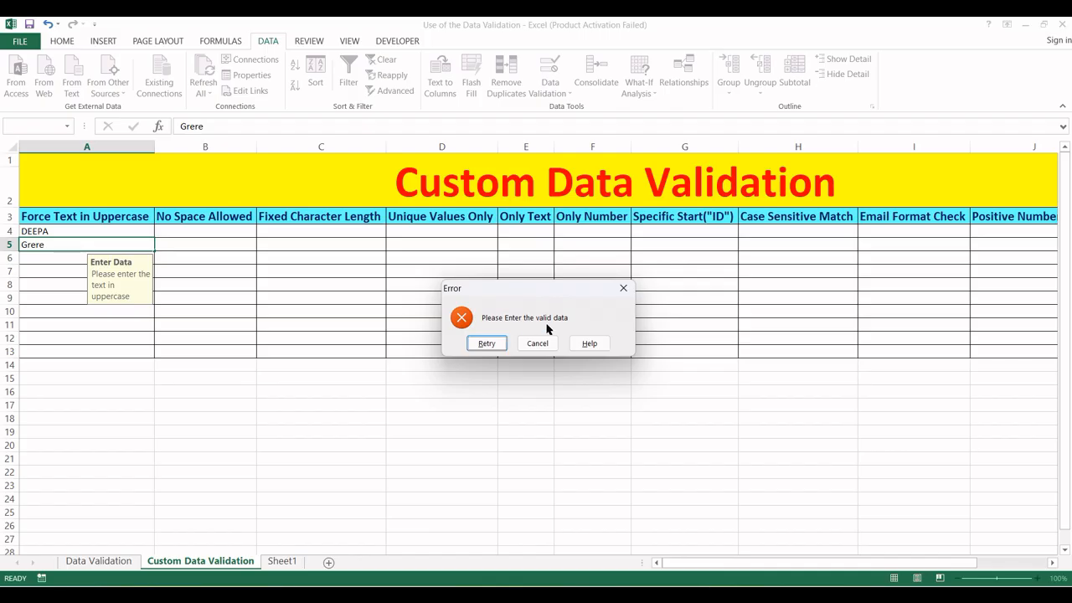
click(494, 342)
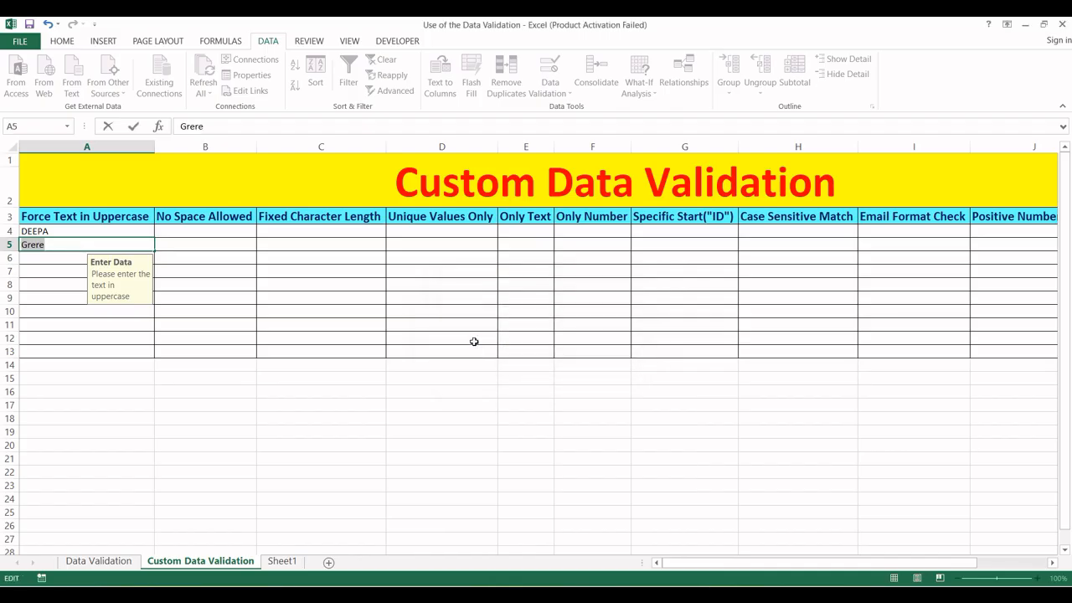
key(Return)
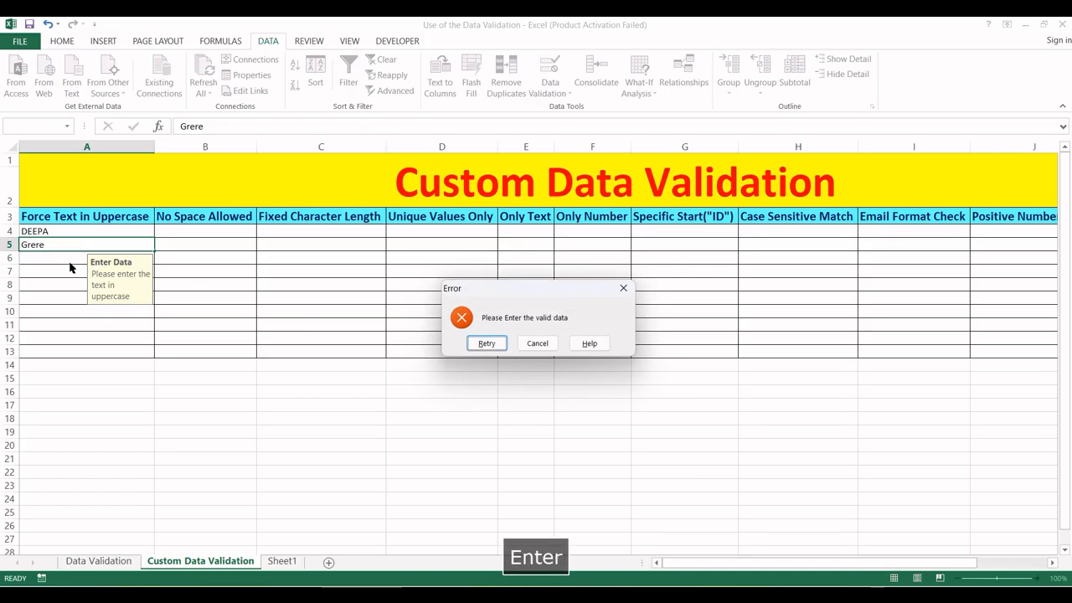
key(Escape)
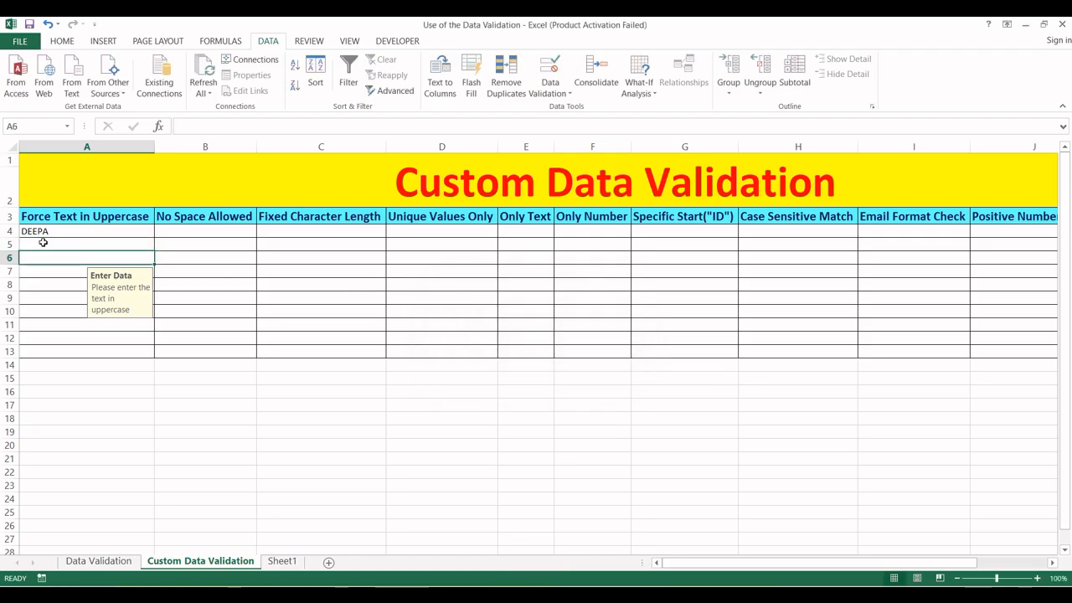
click(52, 230)
drag(66, 228, 63, 350)
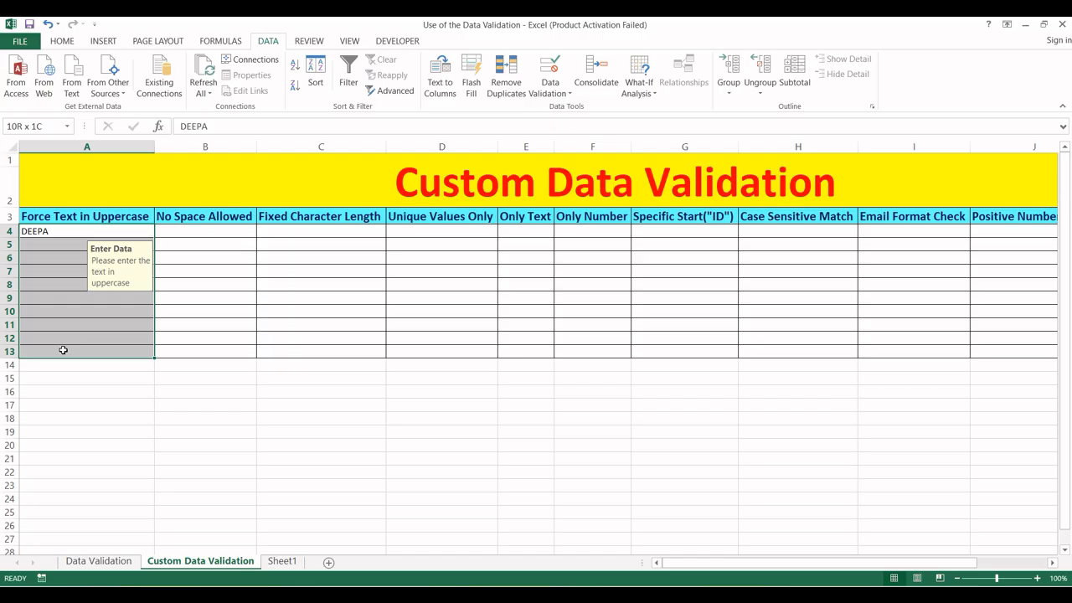
click(89, 419)
- Select B4:B13 and open Data Validation with Allow set to Custom
drag(187, 234, 202, 354)
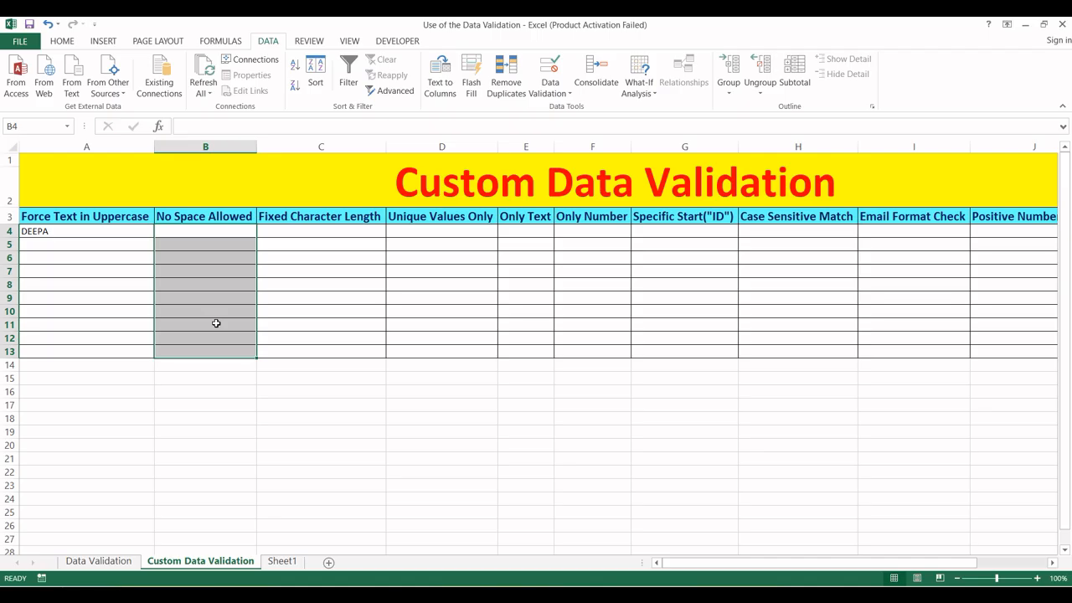
key(alt)
key(a)
key(v)
key(v)
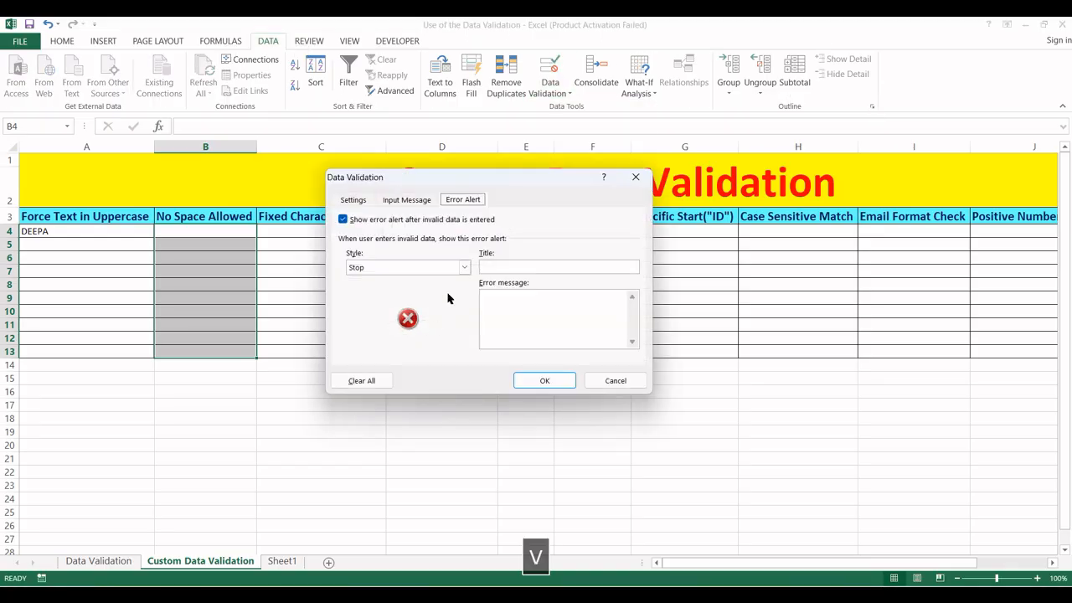
click(349, 201)
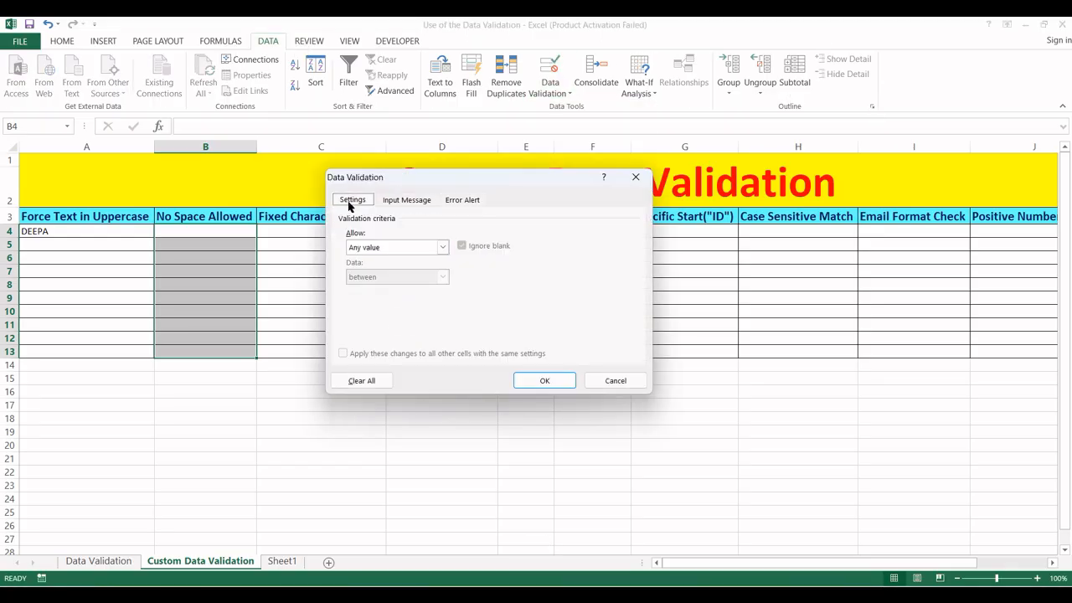
click(443, 247)
click(388, 326)
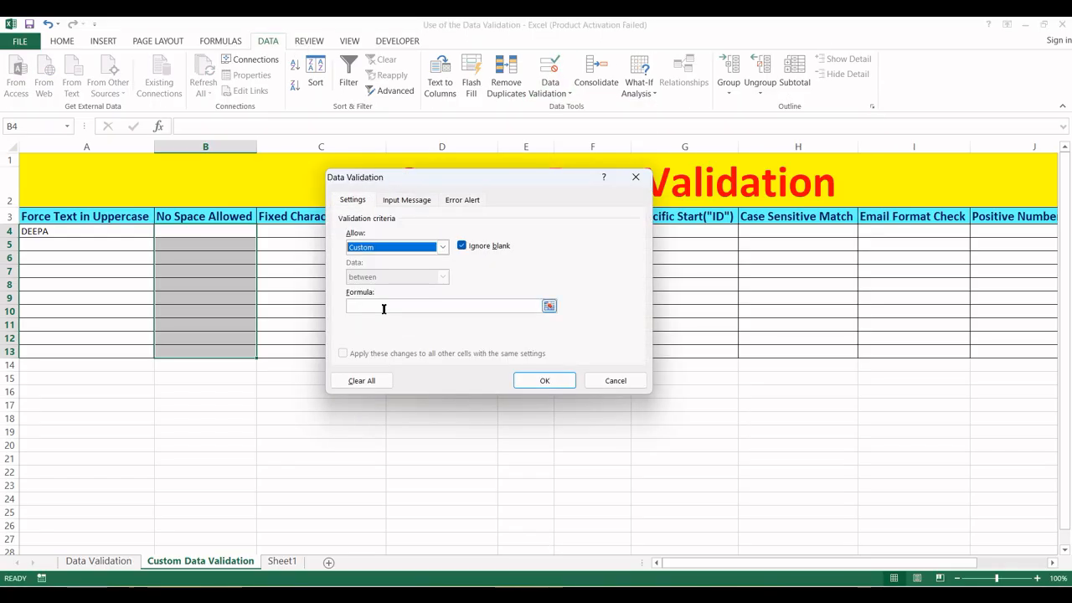
- Enter the formula =ISERROR(SEARCH(" ",B4)) and apply it with OK
click(384, 308)
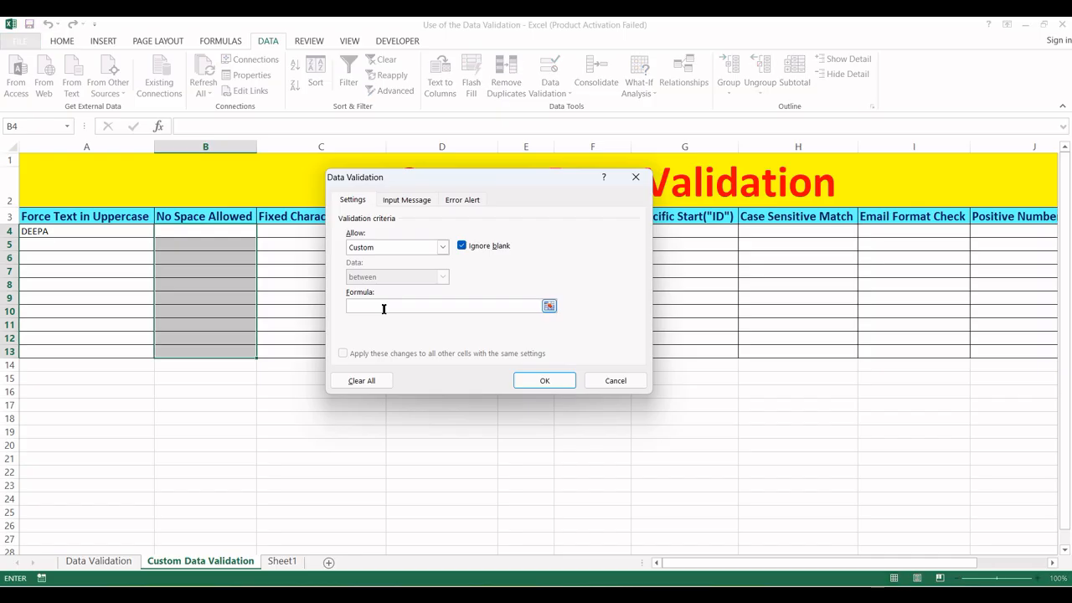
text(=Iserror)
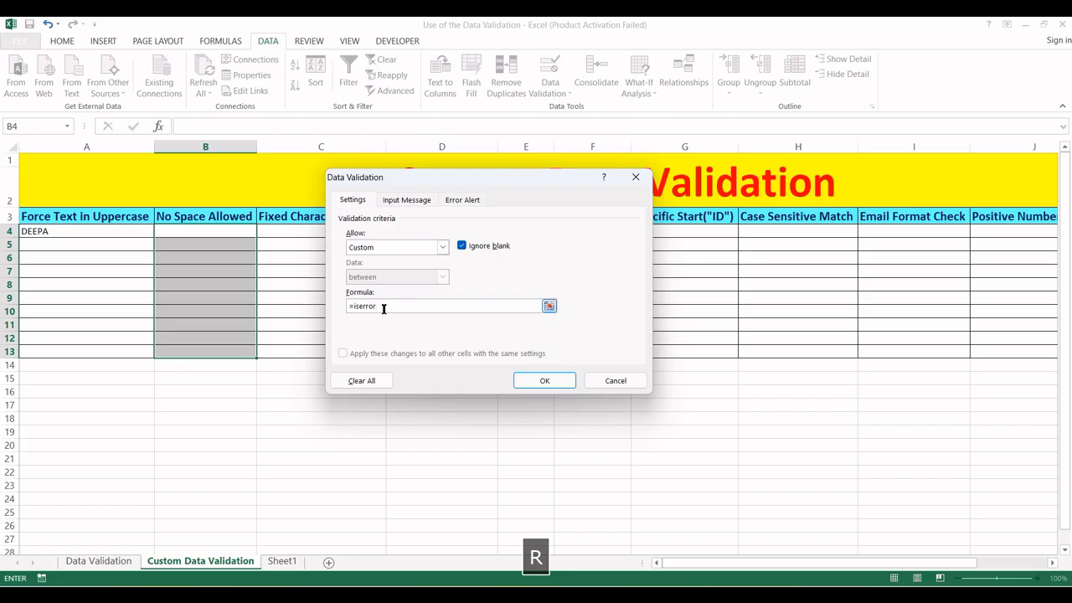
text(()
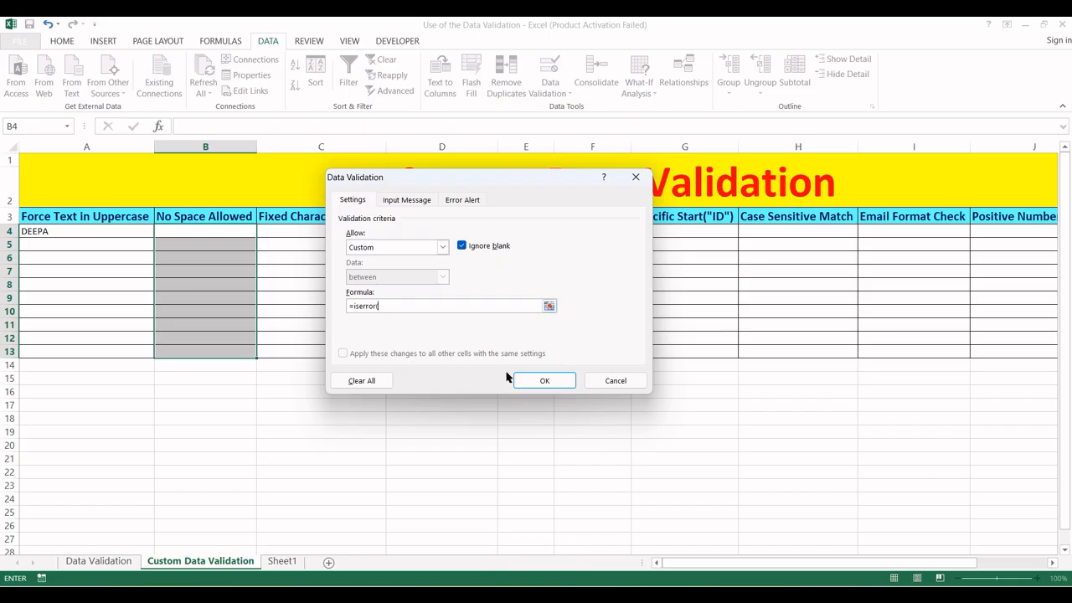
text(searc)
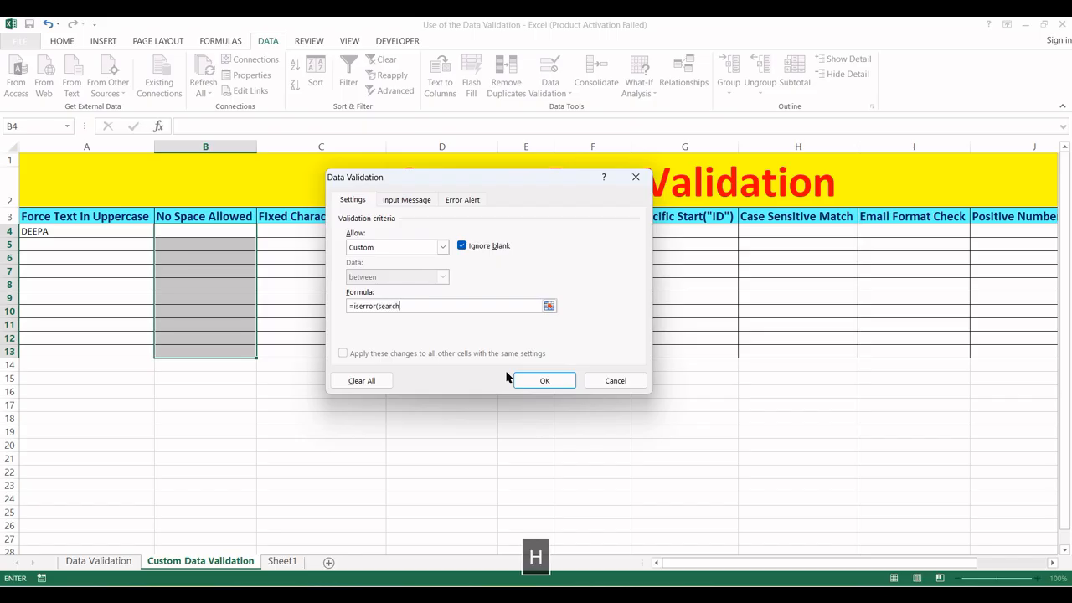
text(h()
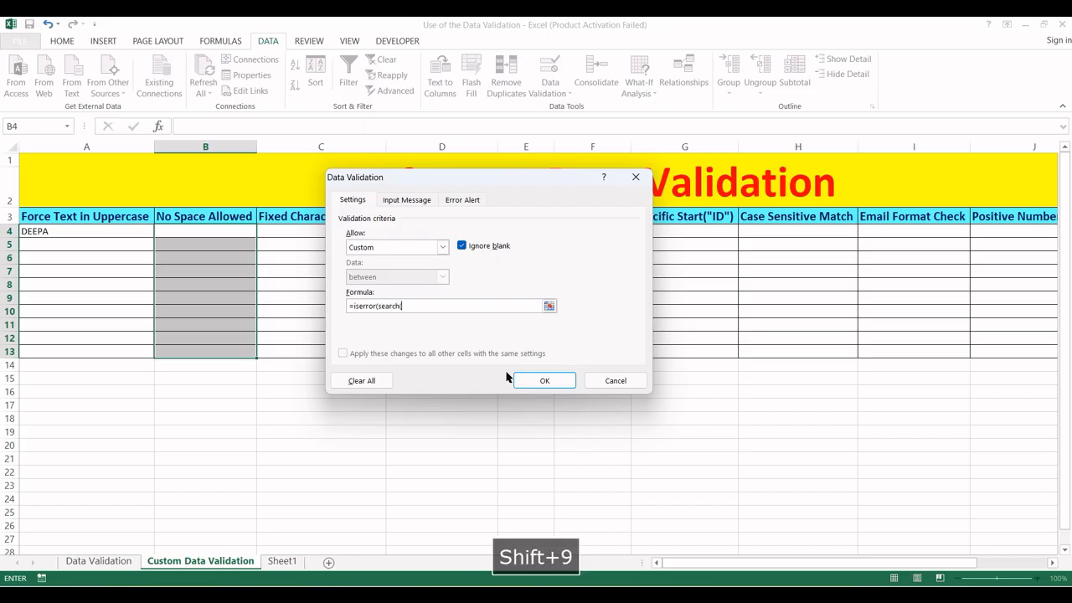
text(")
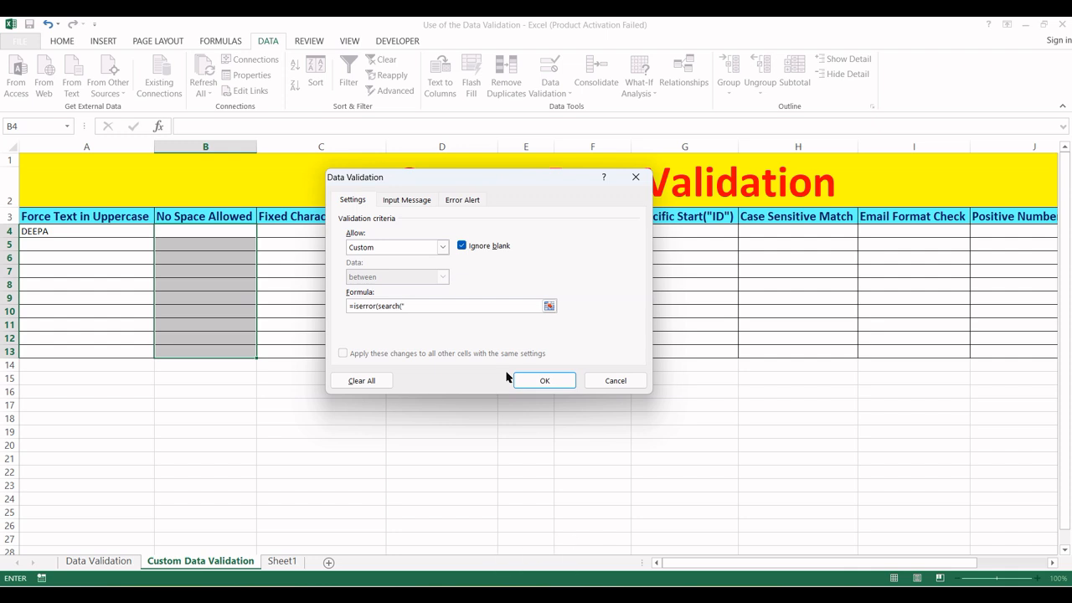
text( ")
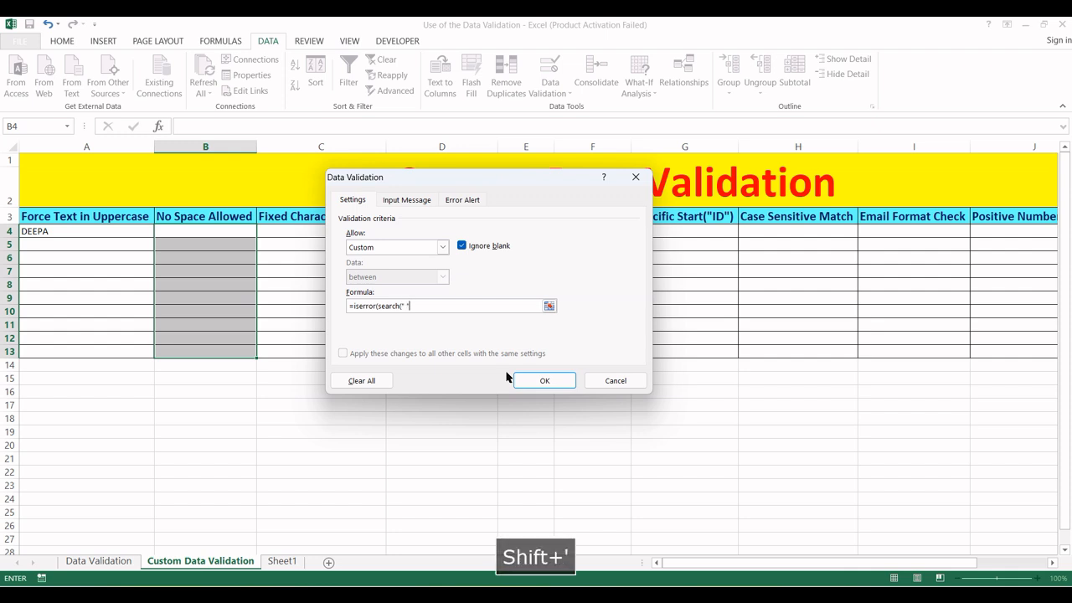
text(,)
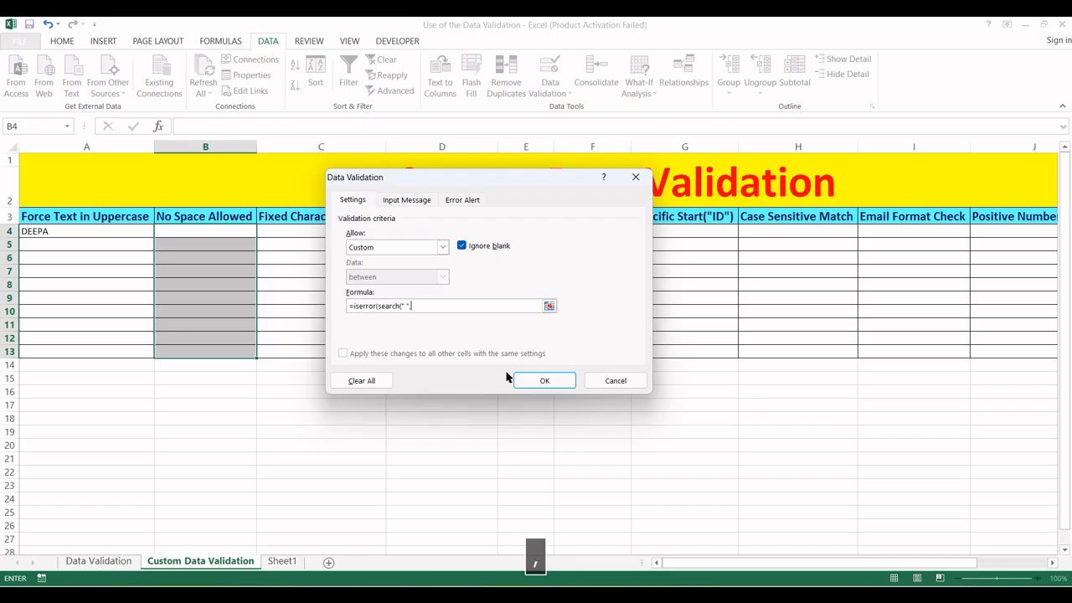
click(210, 235)
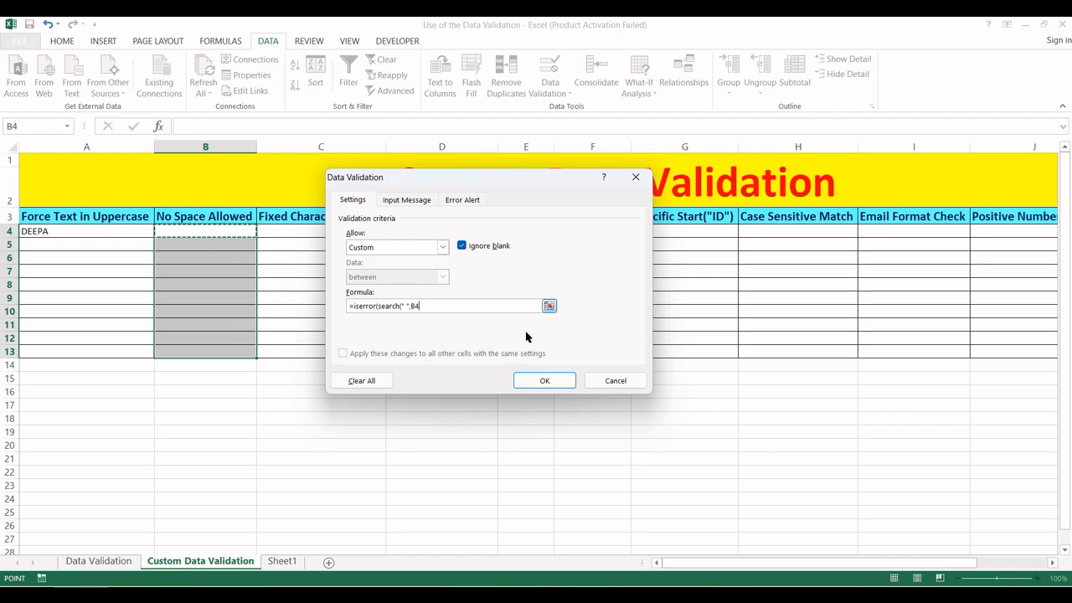
text())
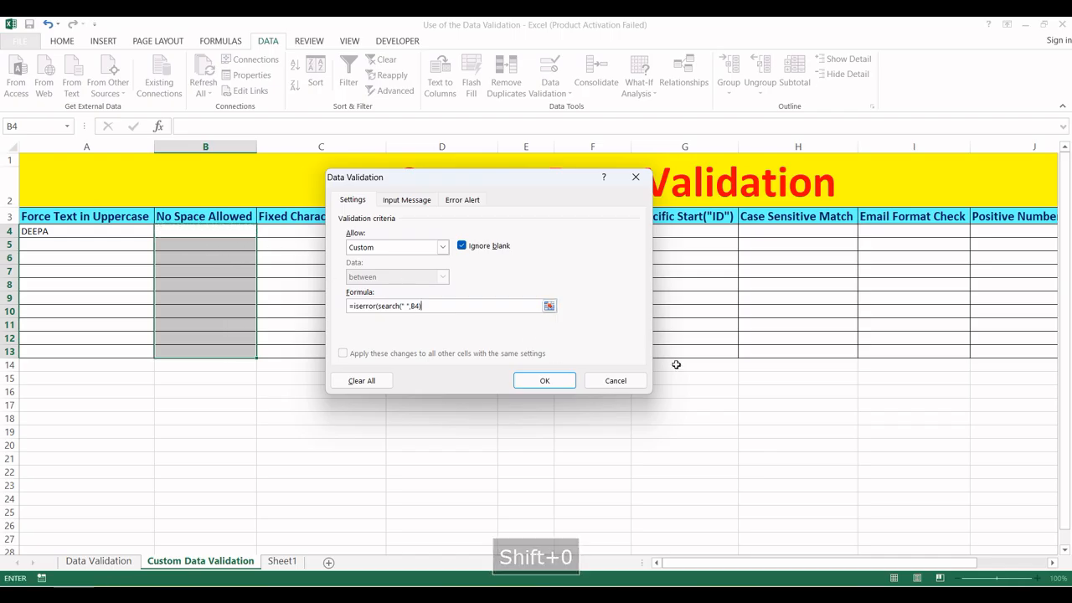
text())
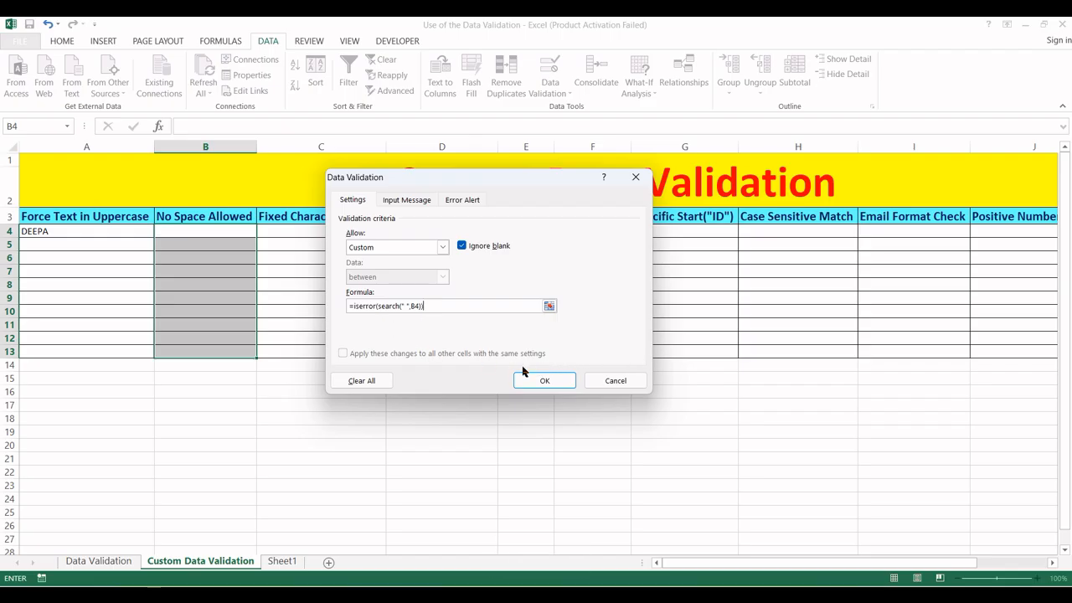
click(528, 382)
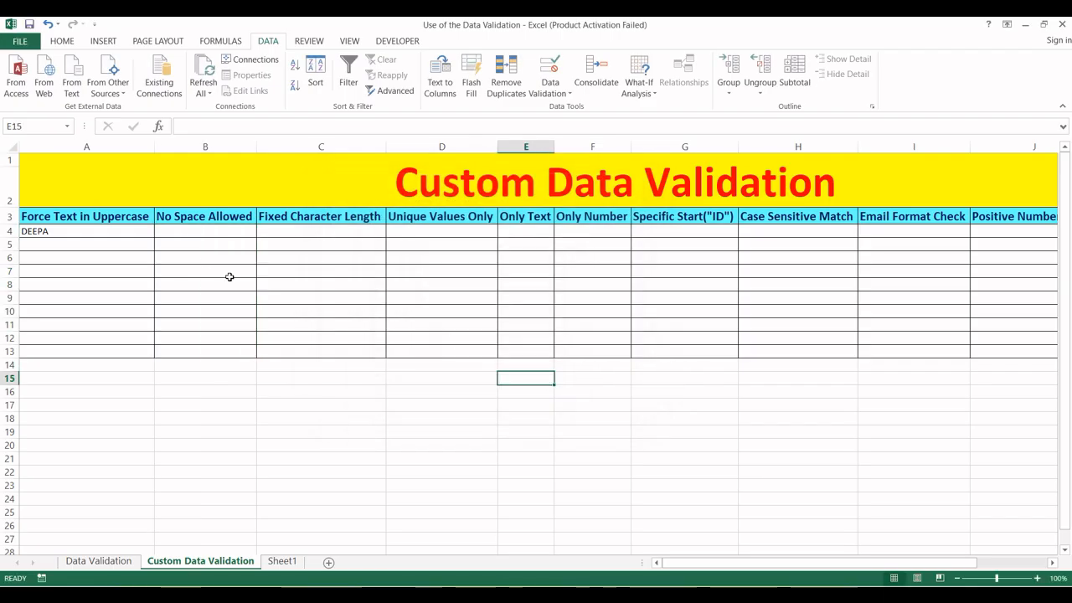
click(204, 231)
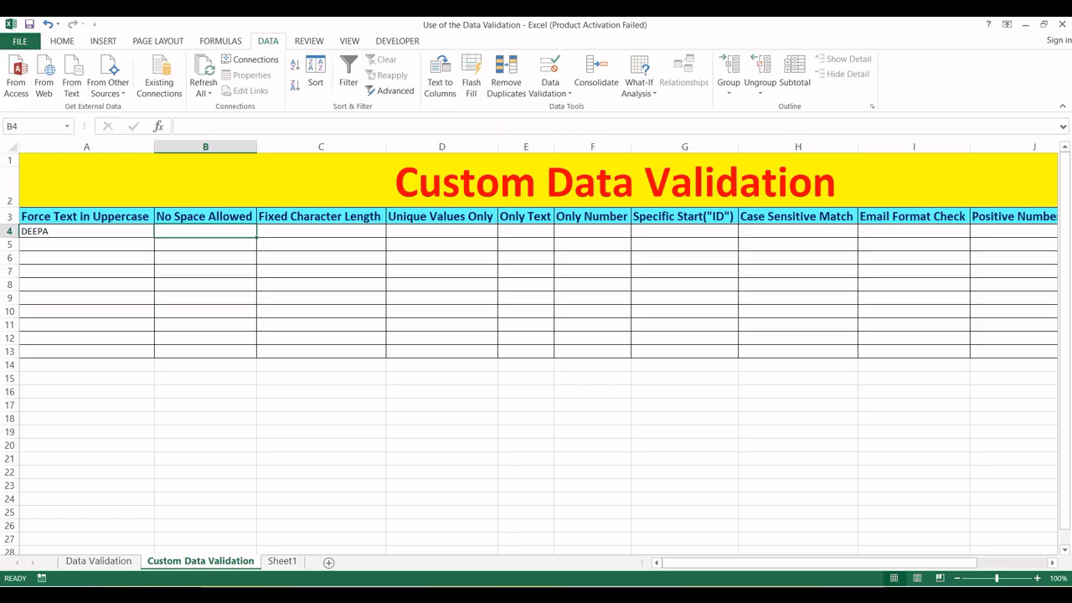
- Test B4: 'GSCTI ' and 'GSCOMPUTER Training' are rejected, then 'GSComputer' is accepted
text(GSCTI)
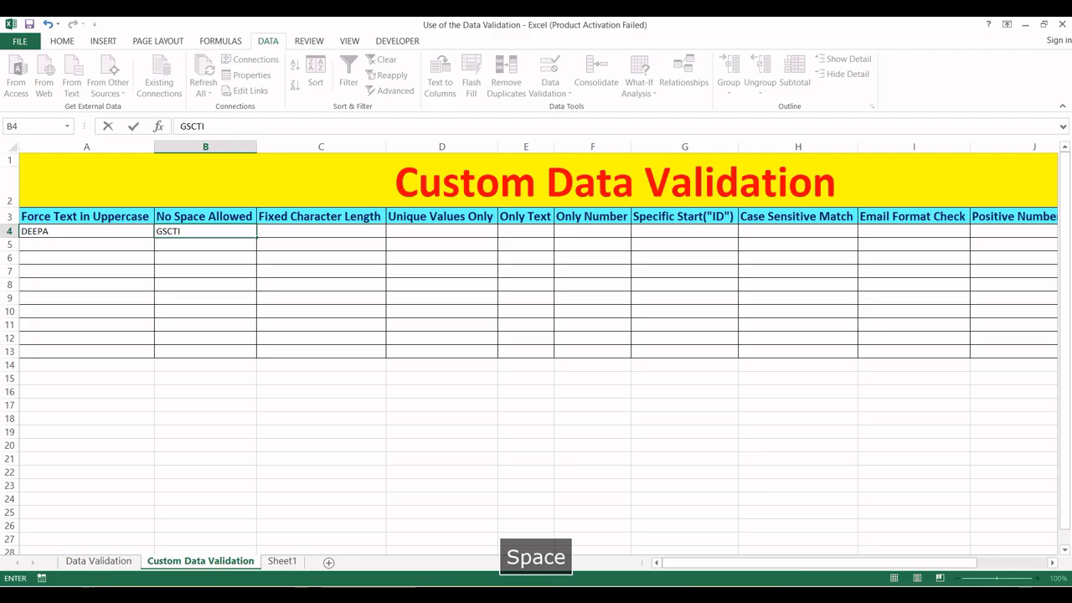
key(Return)
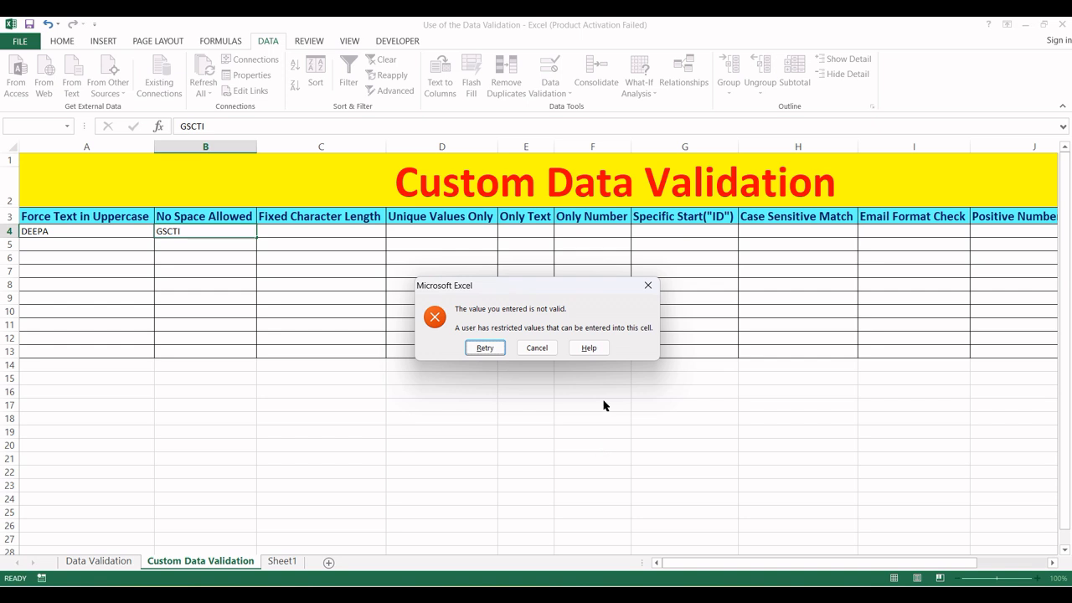
click(486, 347)
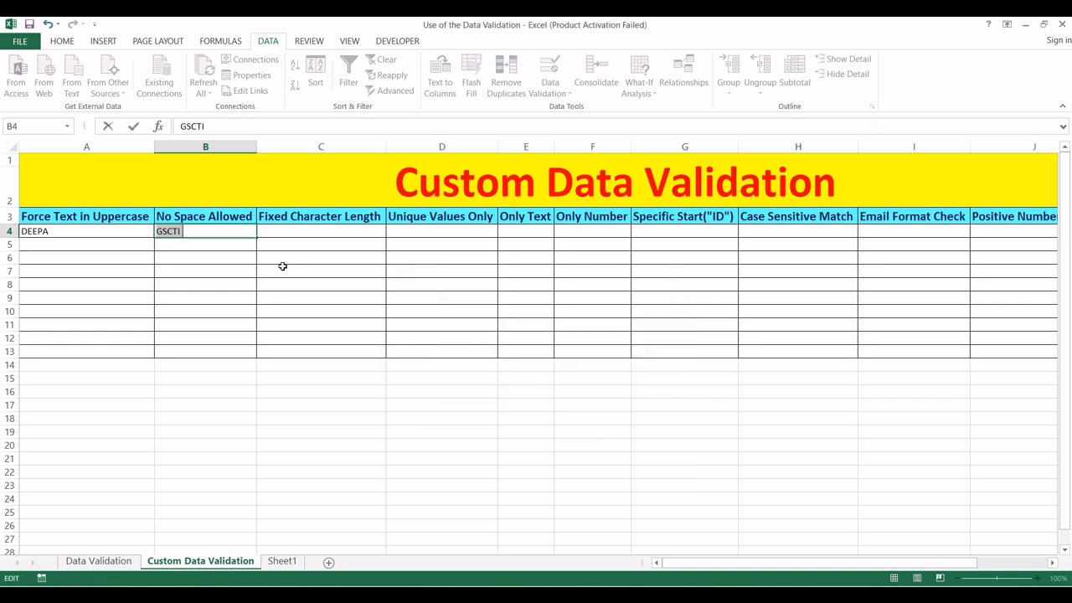
key(BackSpace)
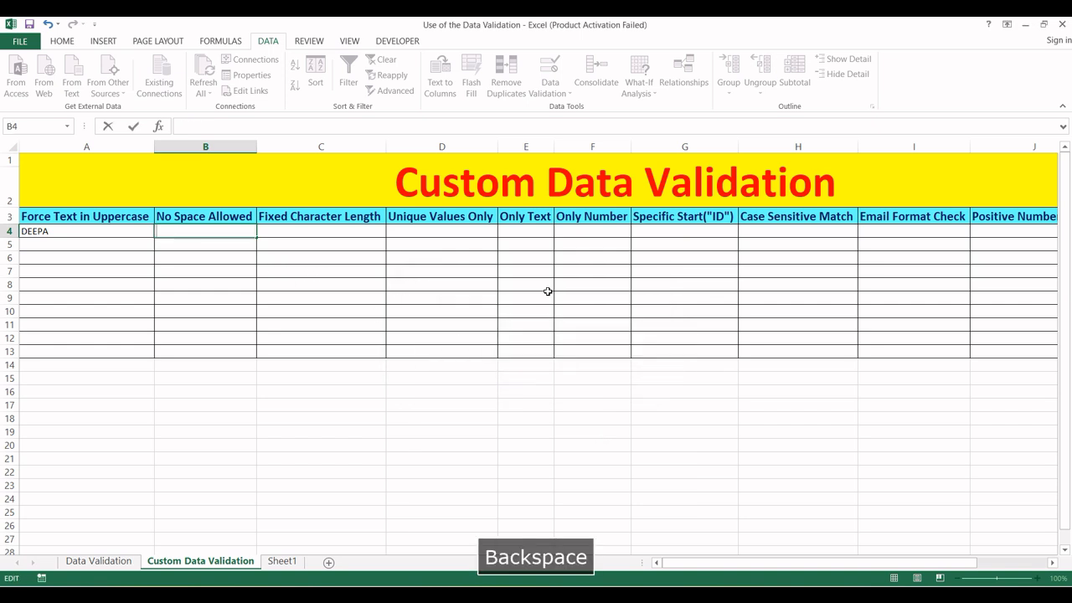
text(GSCOMPUTER )
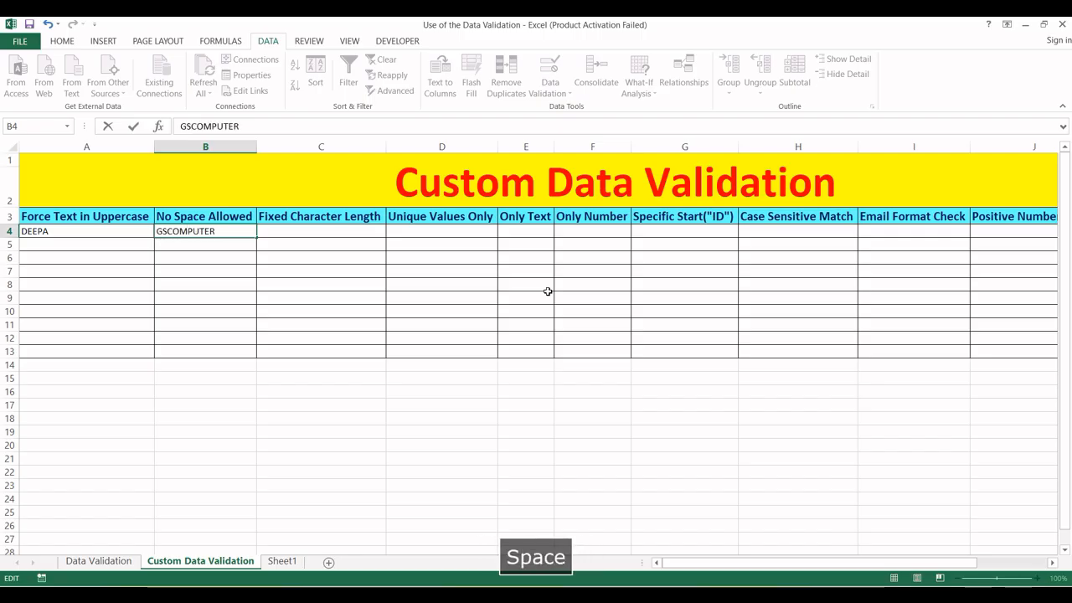
text(Training)
key(Return)
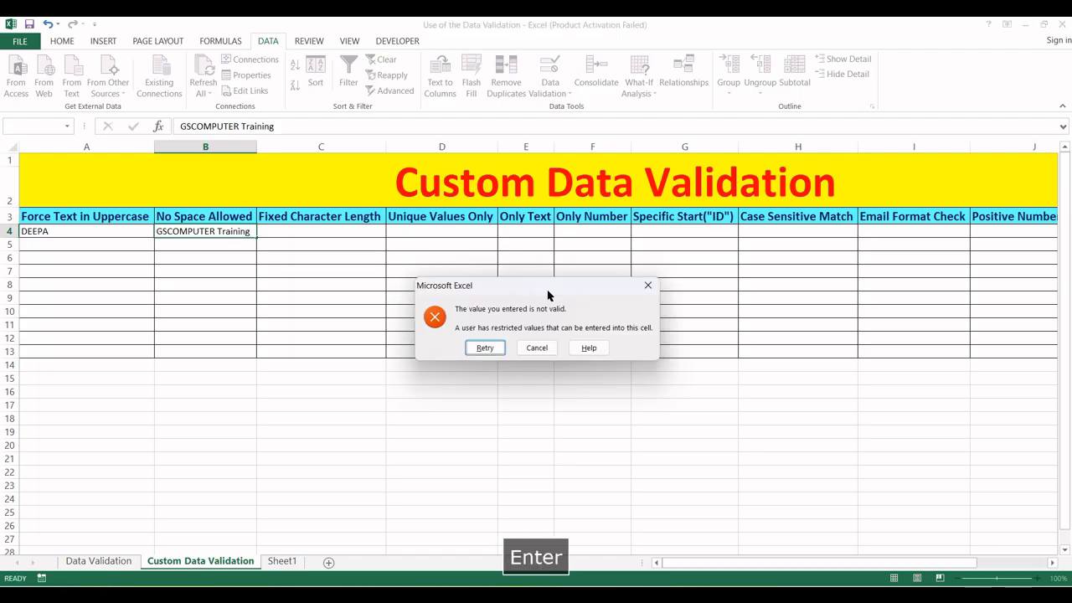
key(Return)
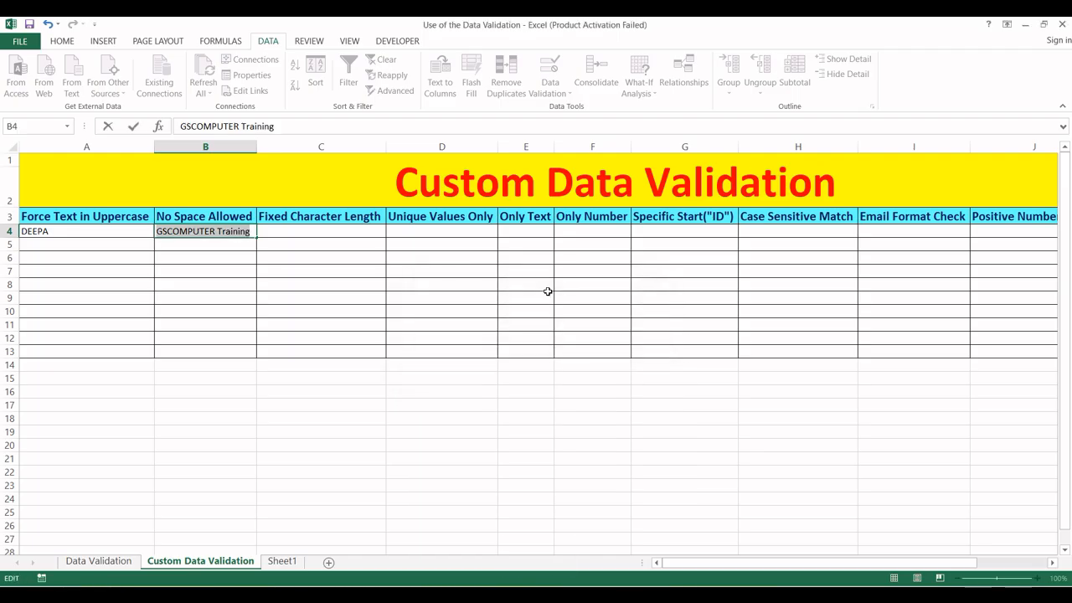
text(Gs)
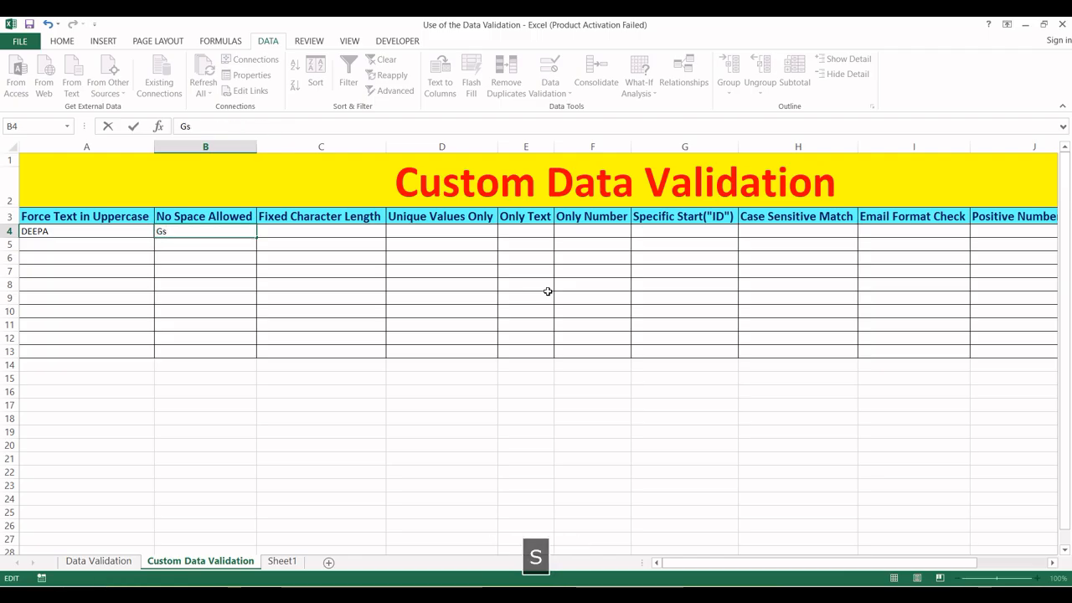
key(BackSpace)
text(S)
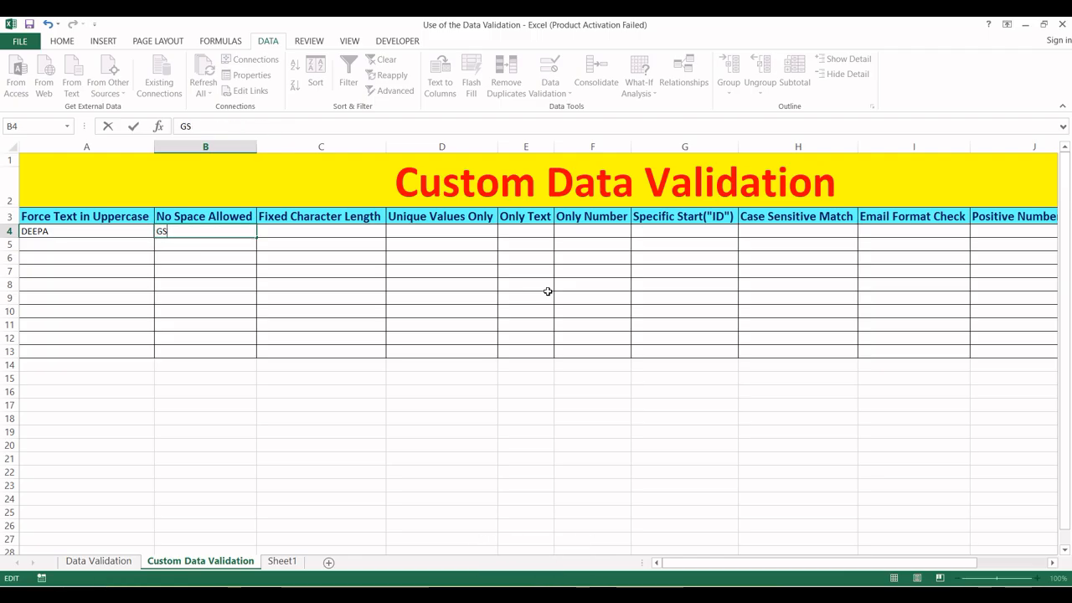
text(Computer)
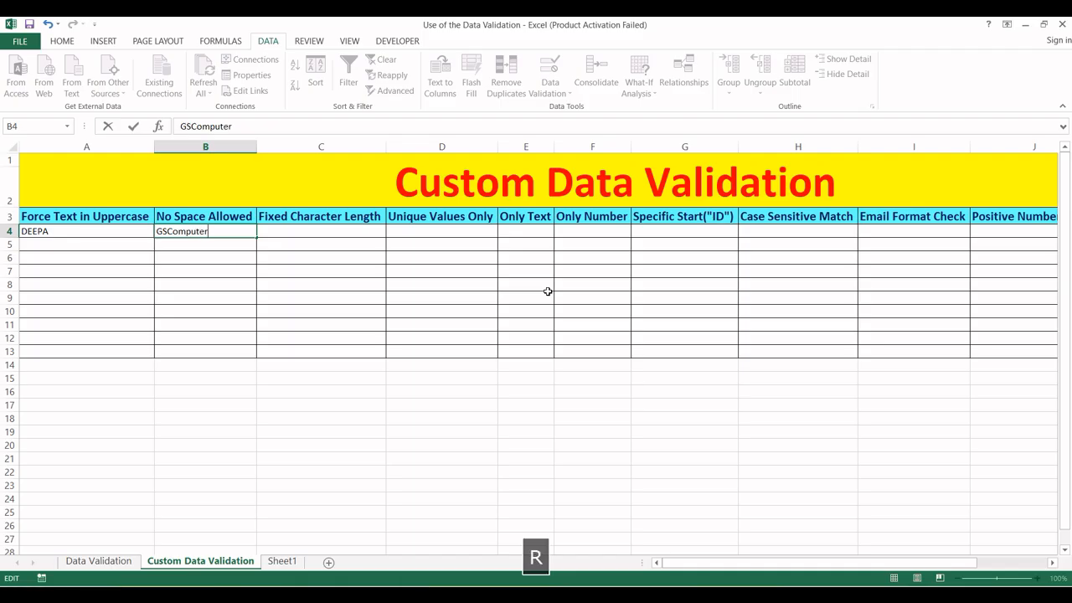
key(Return)
- Enter 3457, dhsgfj4723 and fghsd2834 in B5:B7; '345 sdfj' in B8 is rejected and discarded
key(Up)
key(Down)
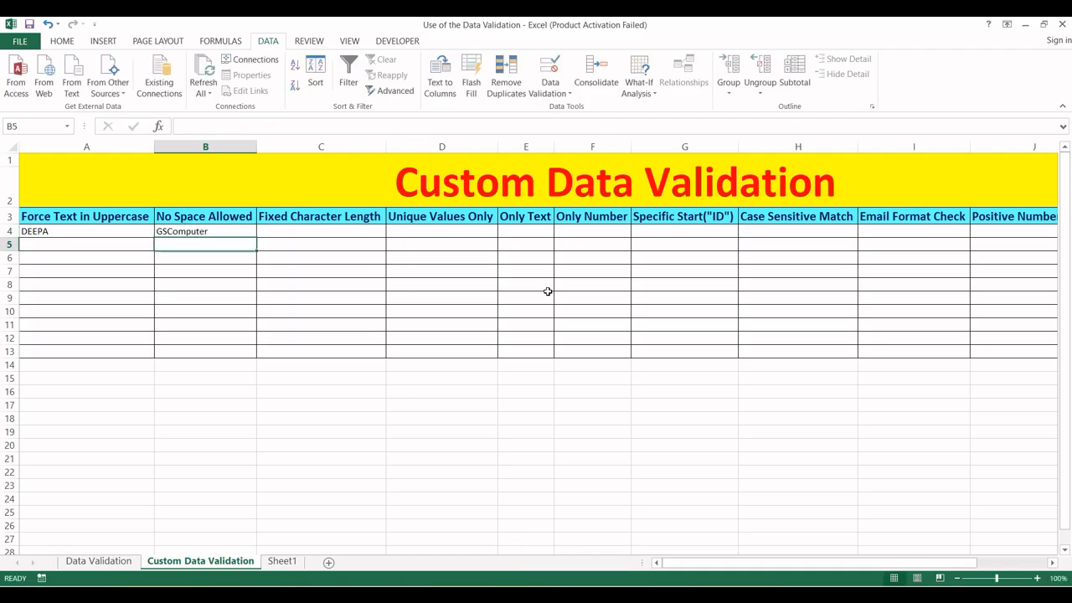
text(3457)
key(Return)
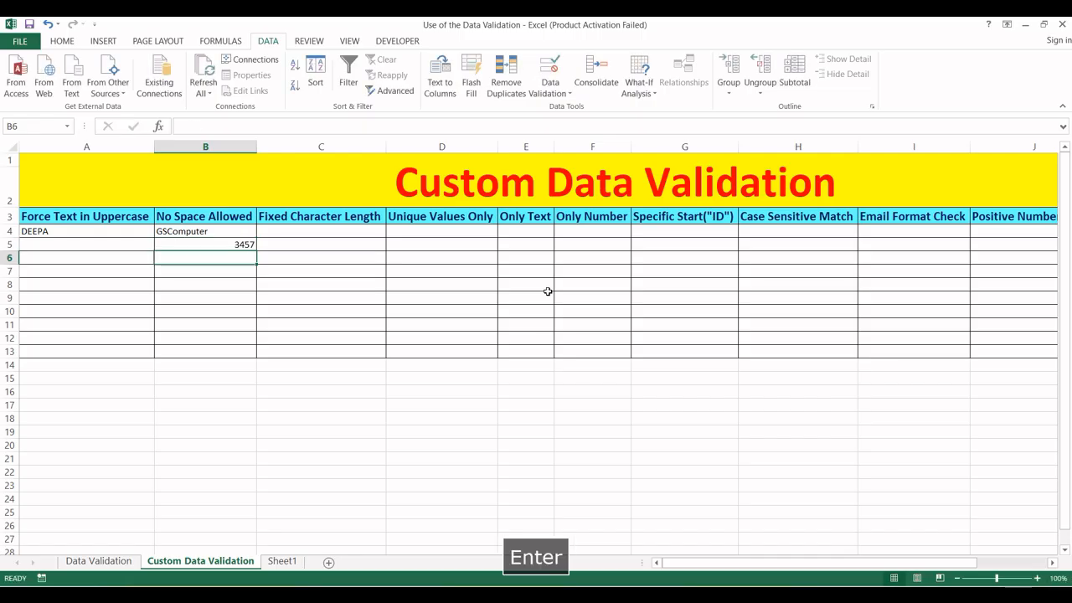
text(dhsgfj4723)
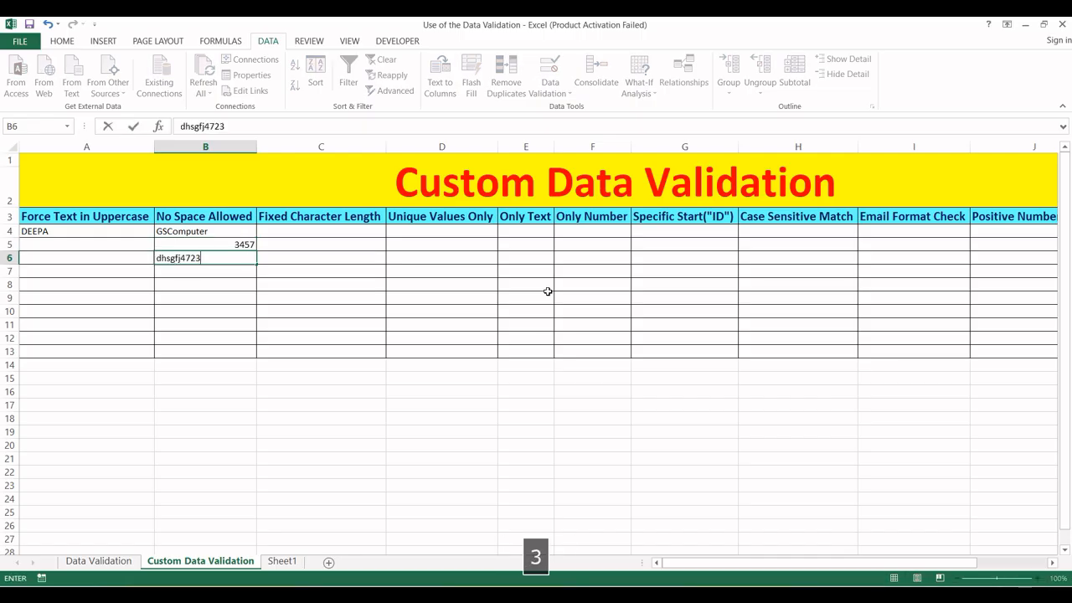
key(Return)
text(fghsd2834)
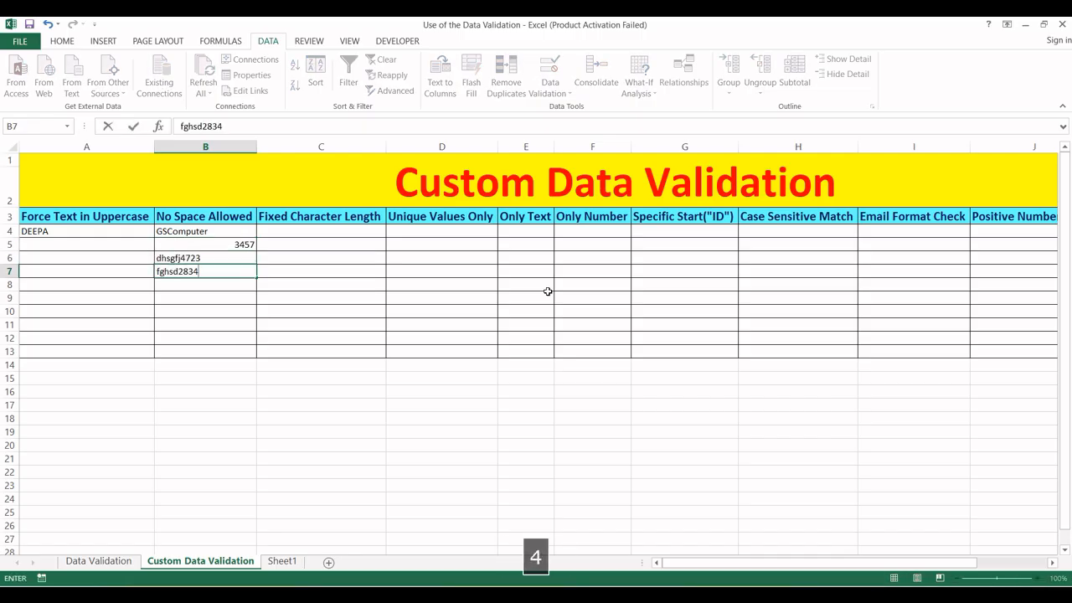
key(Return)
text(345 sdfj)
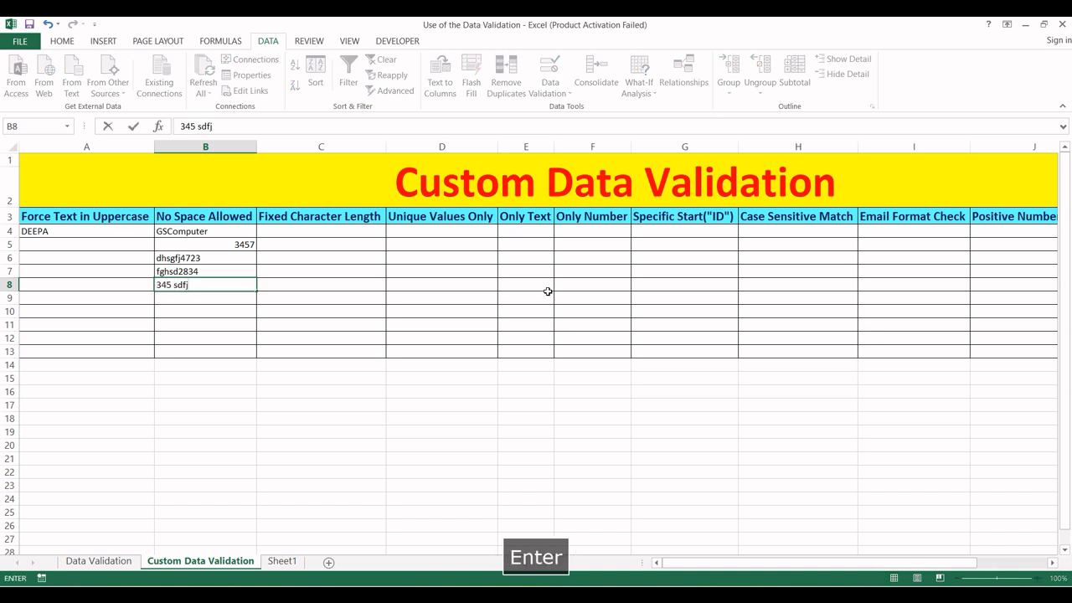
key(Return)
key(Escape)
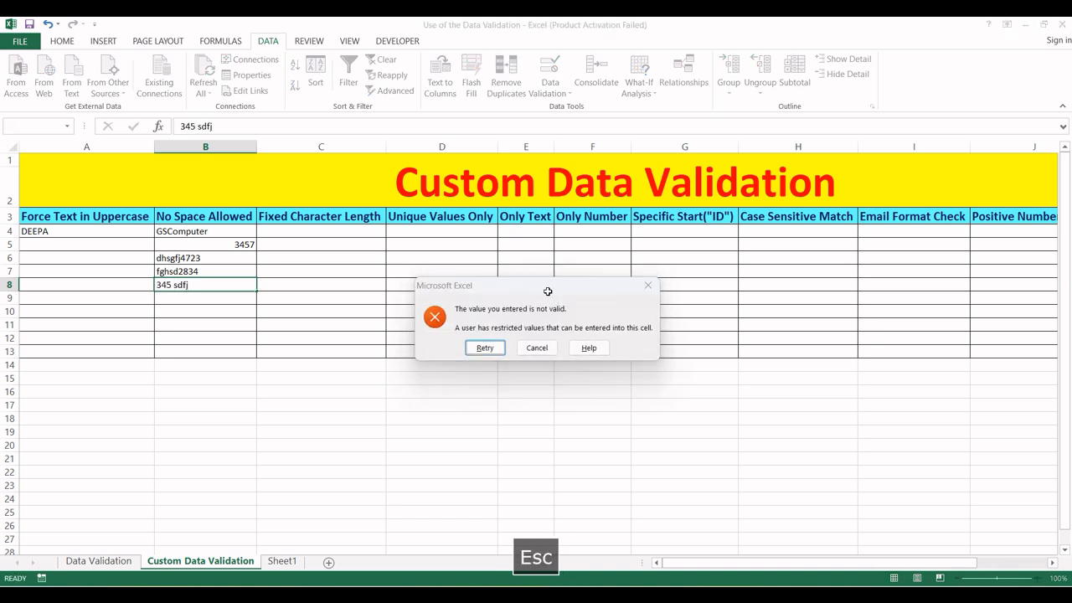
key(Up)
key(Up)
key(Up)
key(Up)
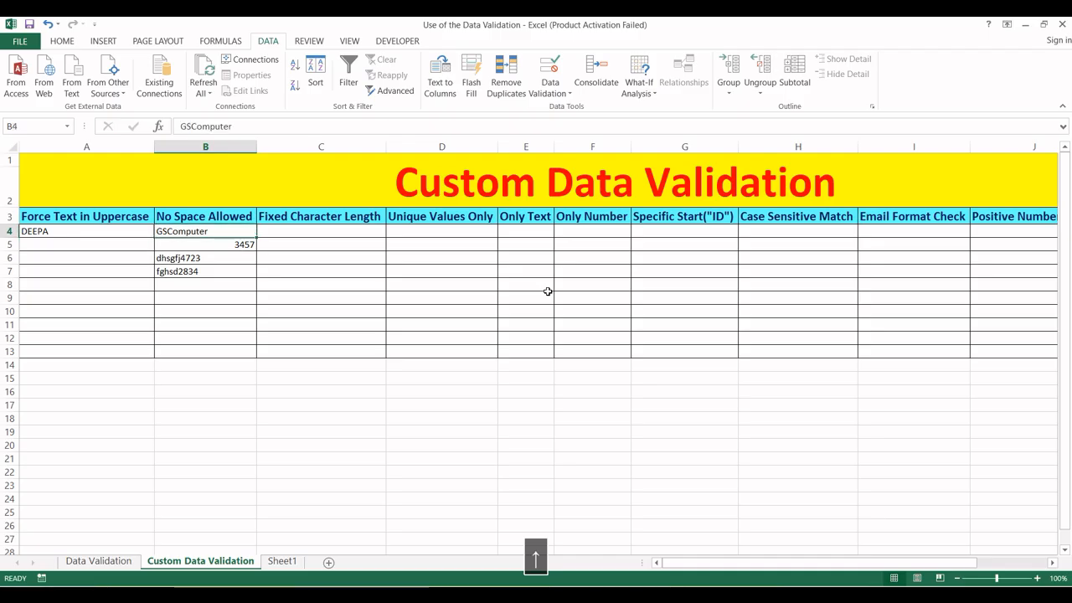
key(Right)
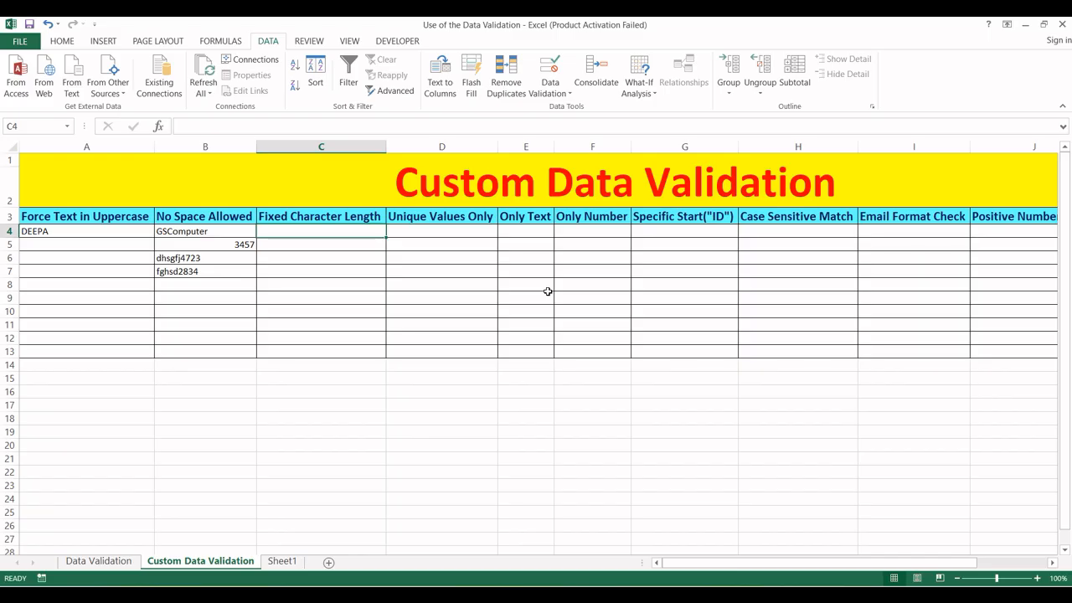
- Select C4:C13 and open Data Validation with Allow set to Custom
key(shift+Down)
key(shift+Down)
key(shift+Down)
key(shift+Down)
key(shift+Down)
key(shift+Down)
key(shift+Down)
key(shift+Down)
key(shift+Down)
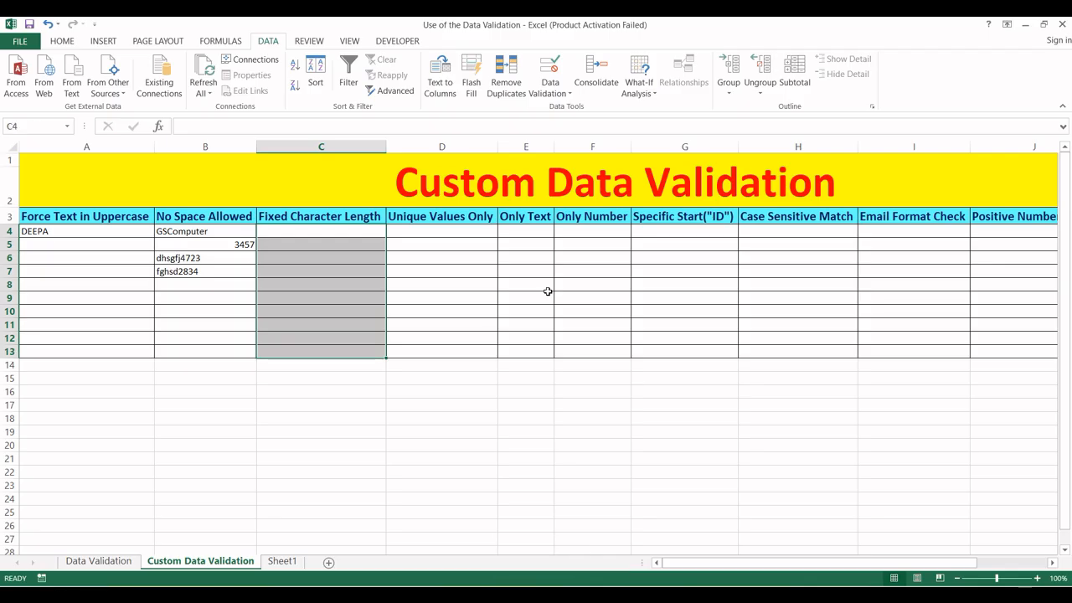
key(alt)
key(a)
key(v)
key(v)
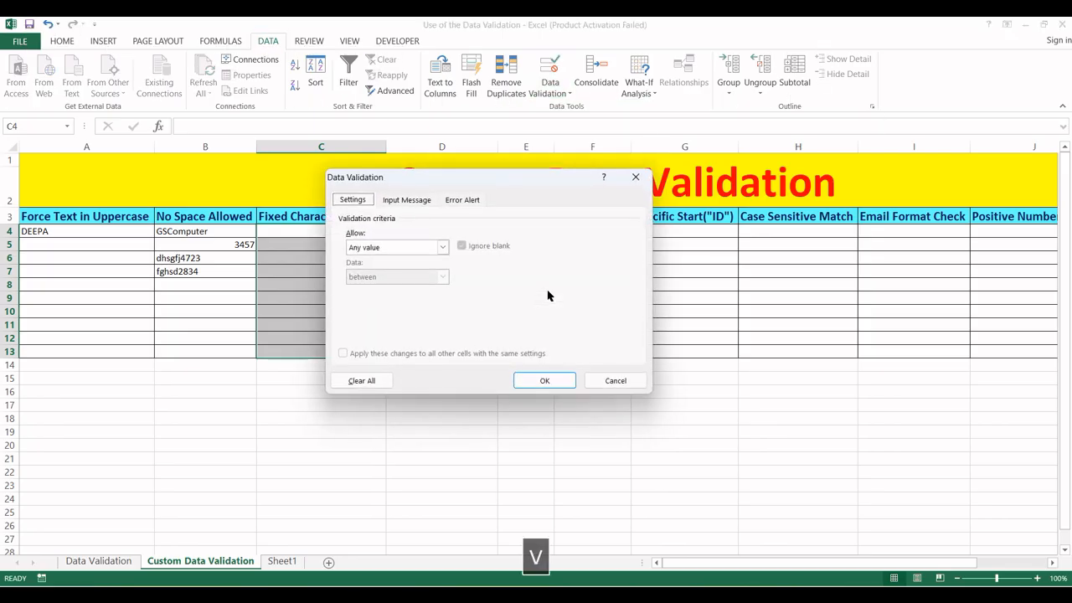
click(442, 247)
click(406, 326)
- Enter the formula =len(C4)=10 and apply the rule with OK
click(372, 305)
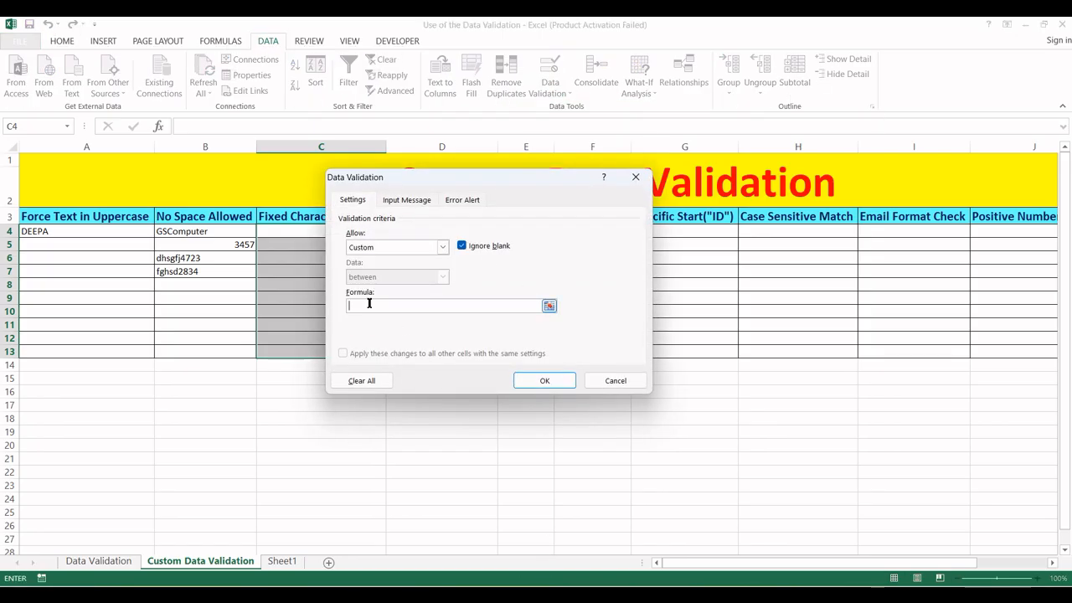
text(=len()
click(274, 232)
text()=10)
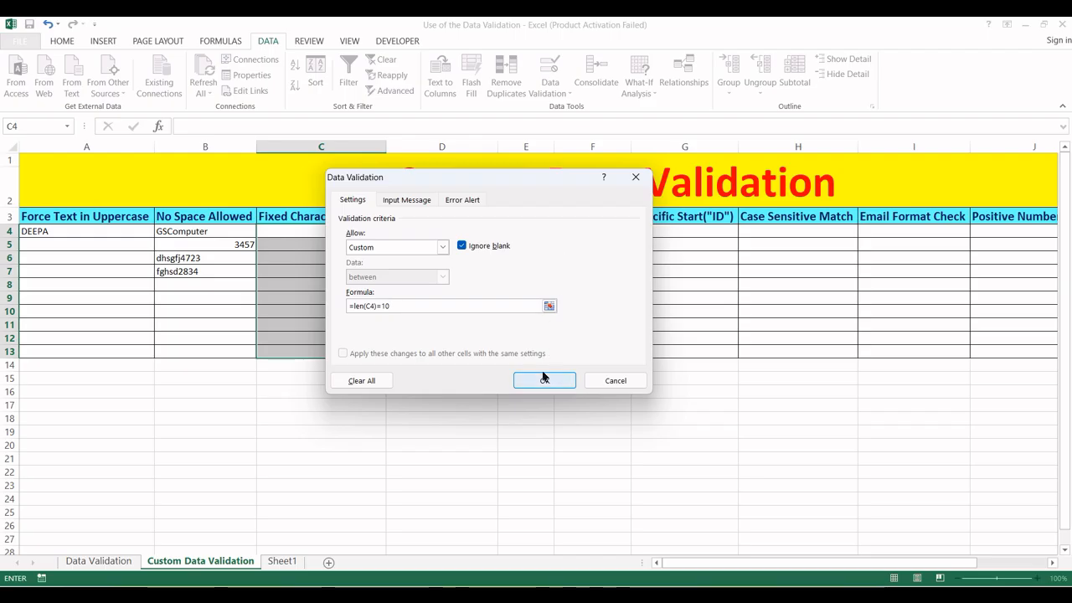
click(408, 200)
click(463, 200)
click(356, 201)
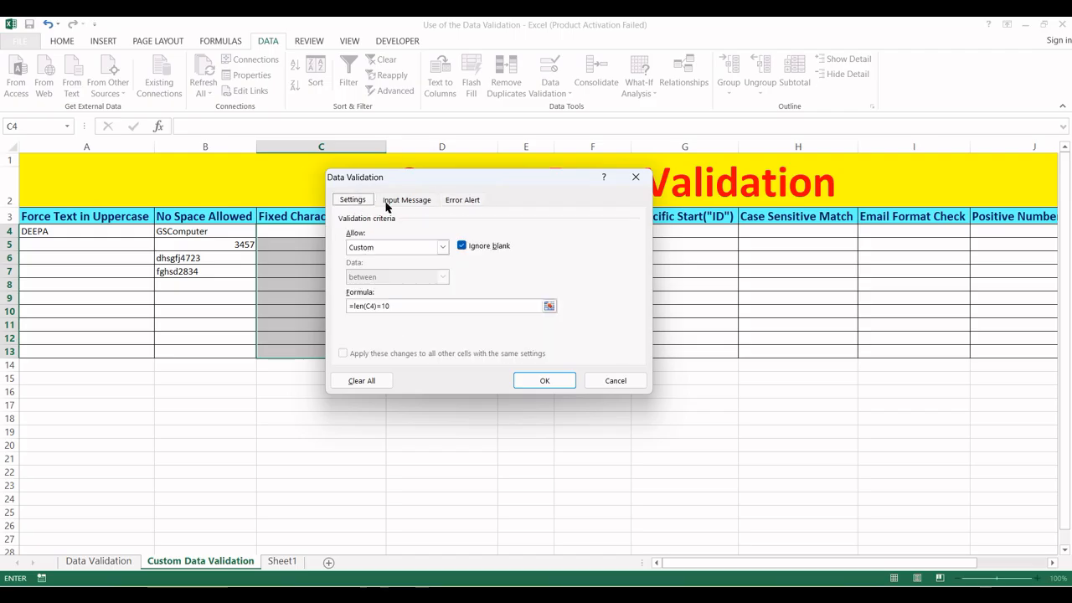
click(541, 382)
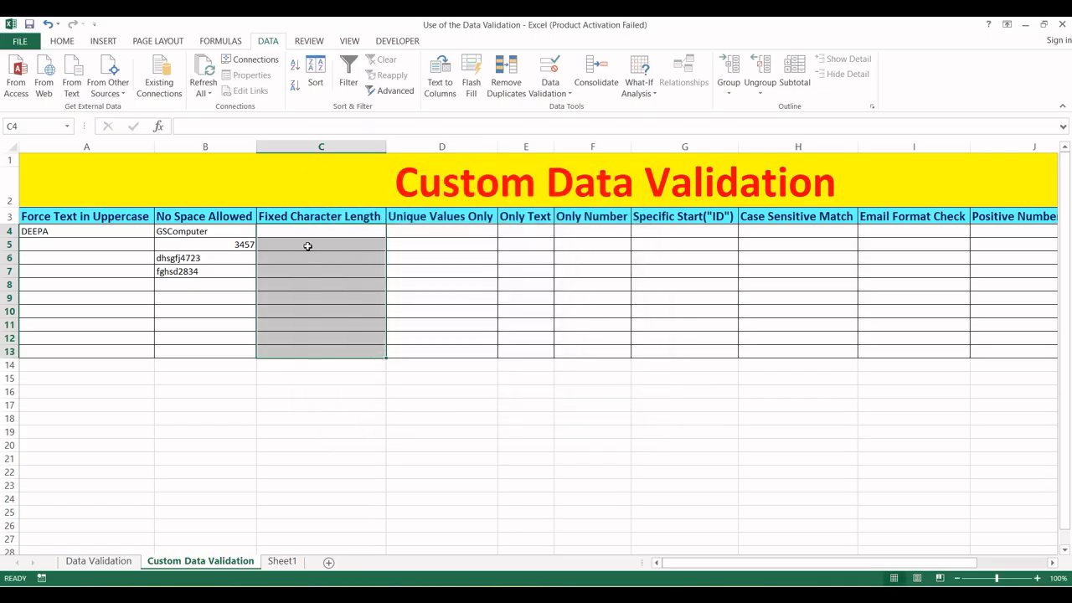
click(321, 232)
text(45)
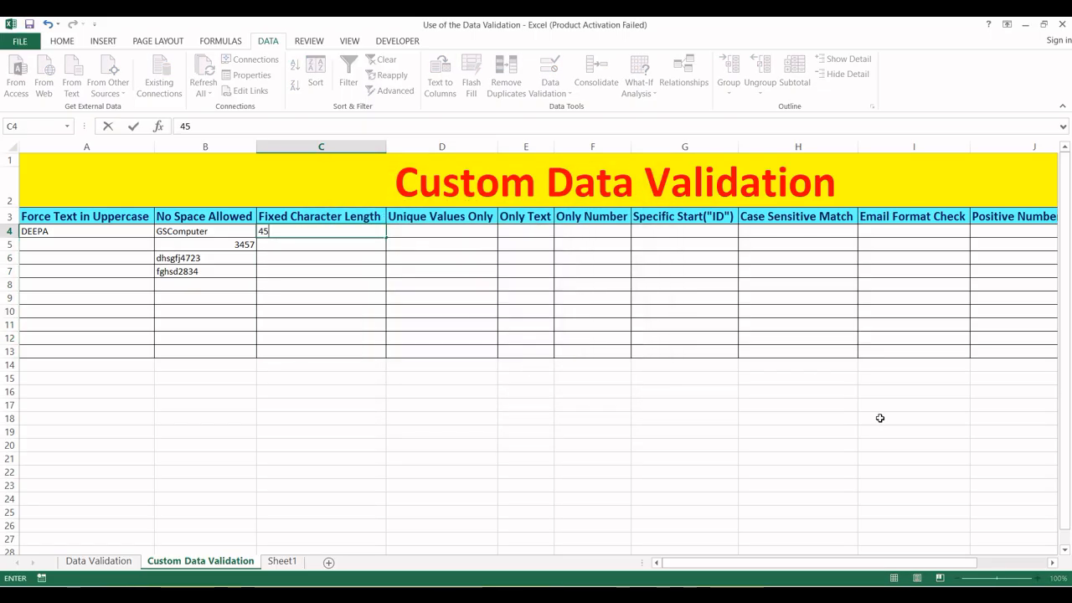
key(Return)
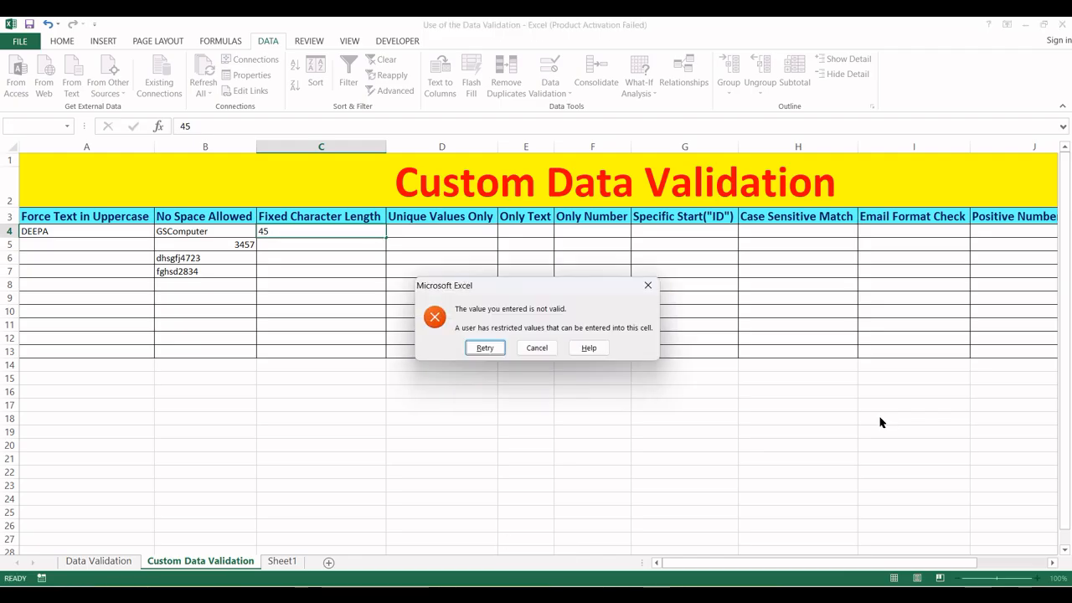
key(Escape)
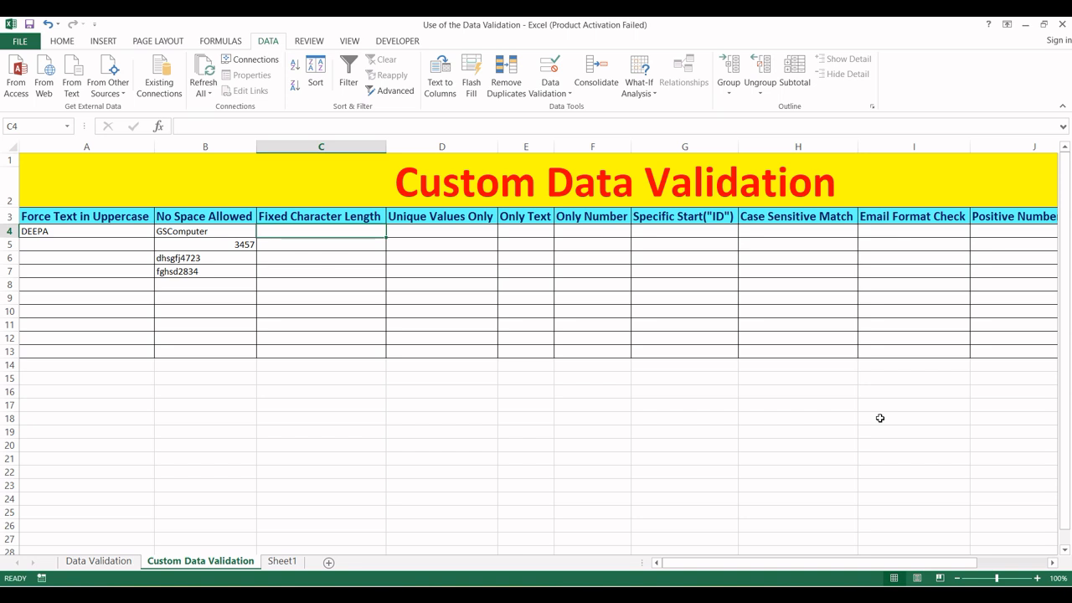
text(678954)
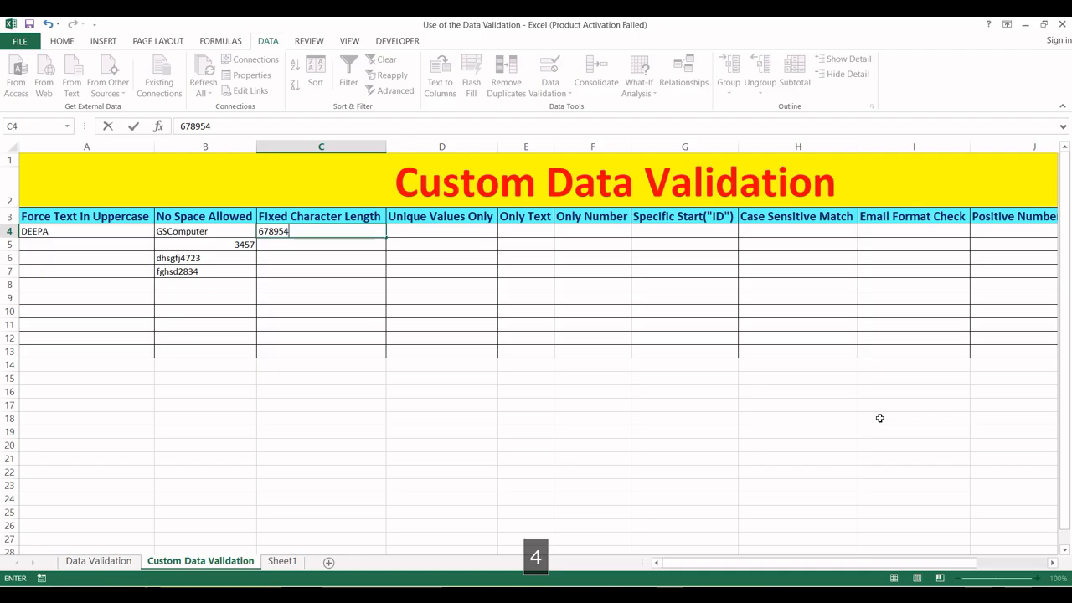
text(6754)
key(Return)
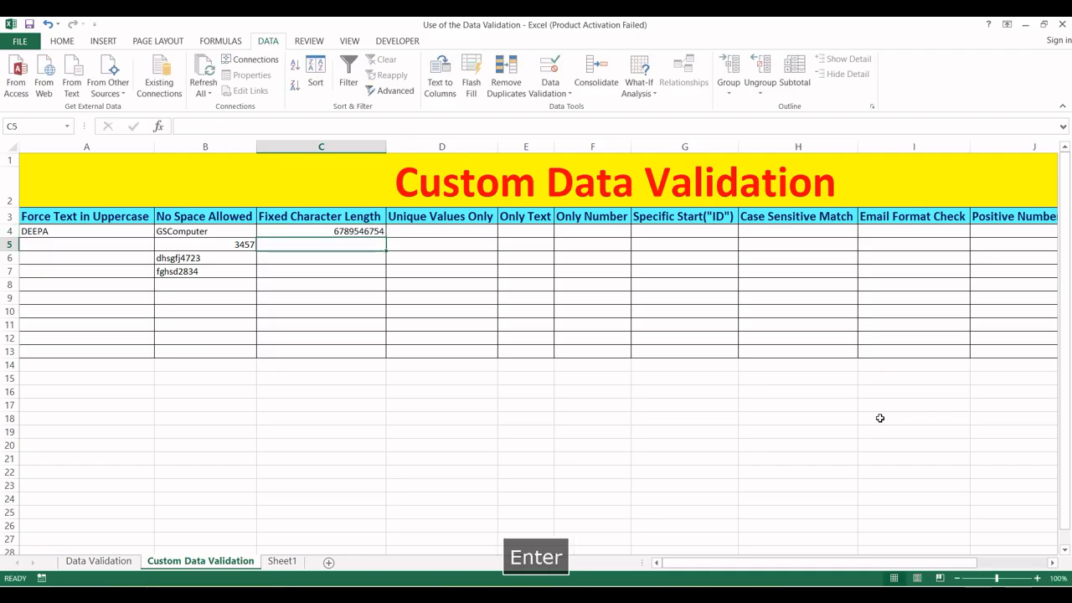
text(jhfger)
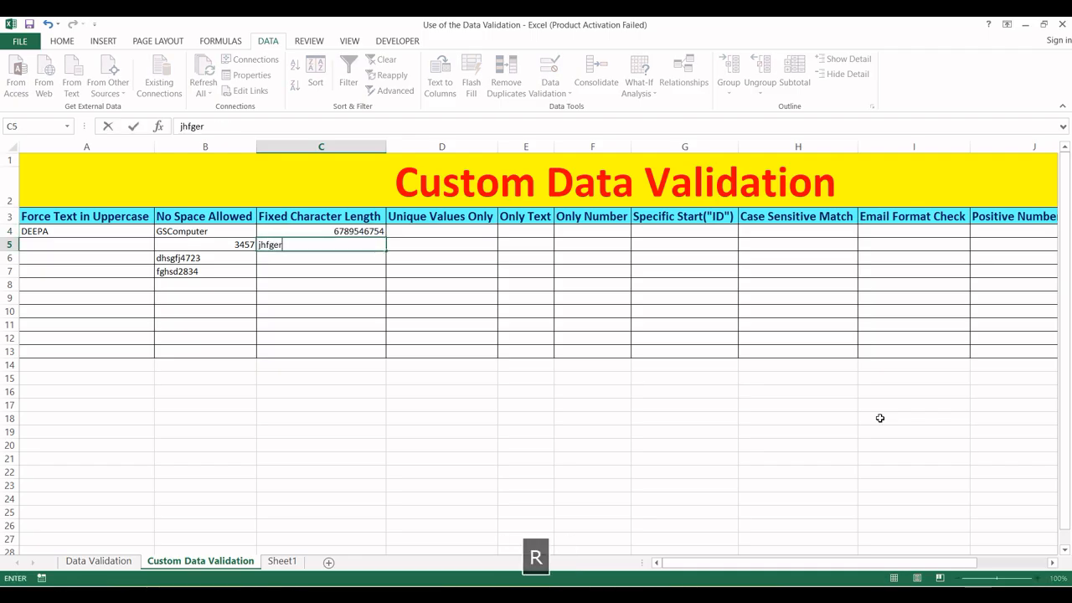
text(tyui)
key(Return)
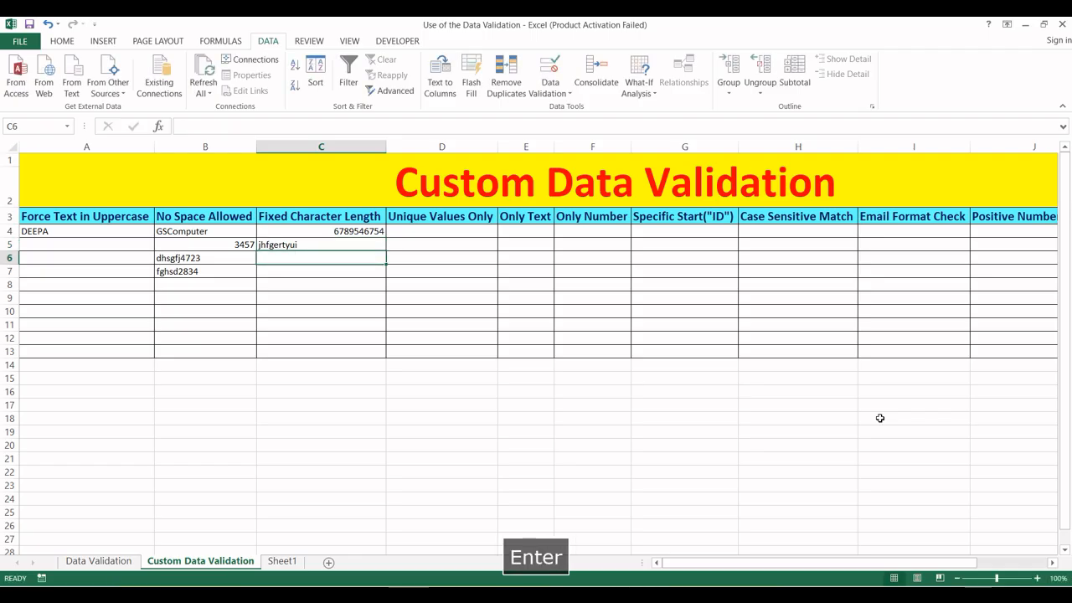
text(3488375634858)
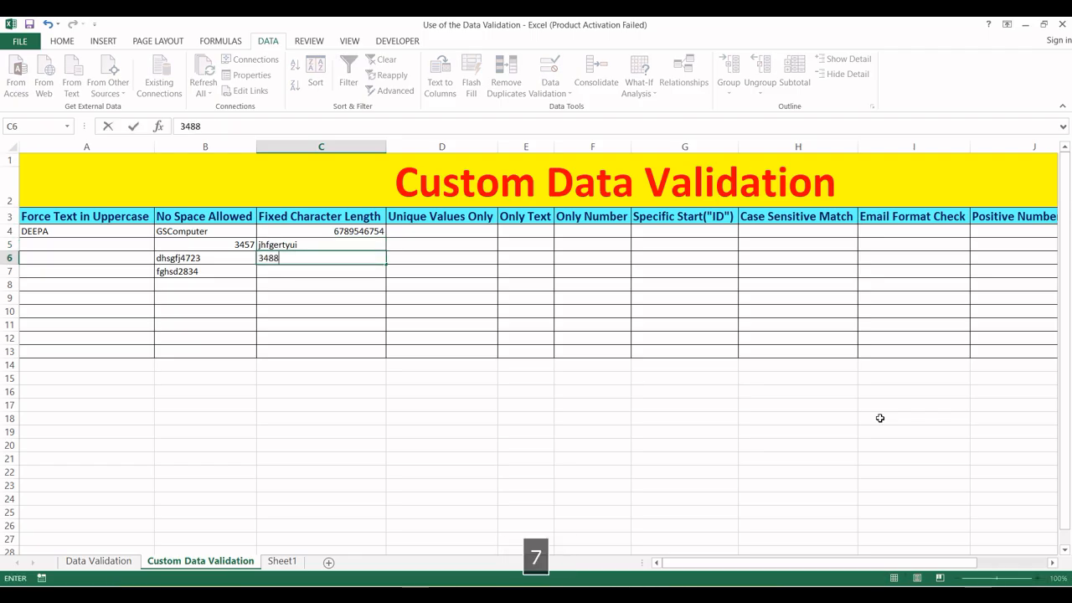
key(Return)
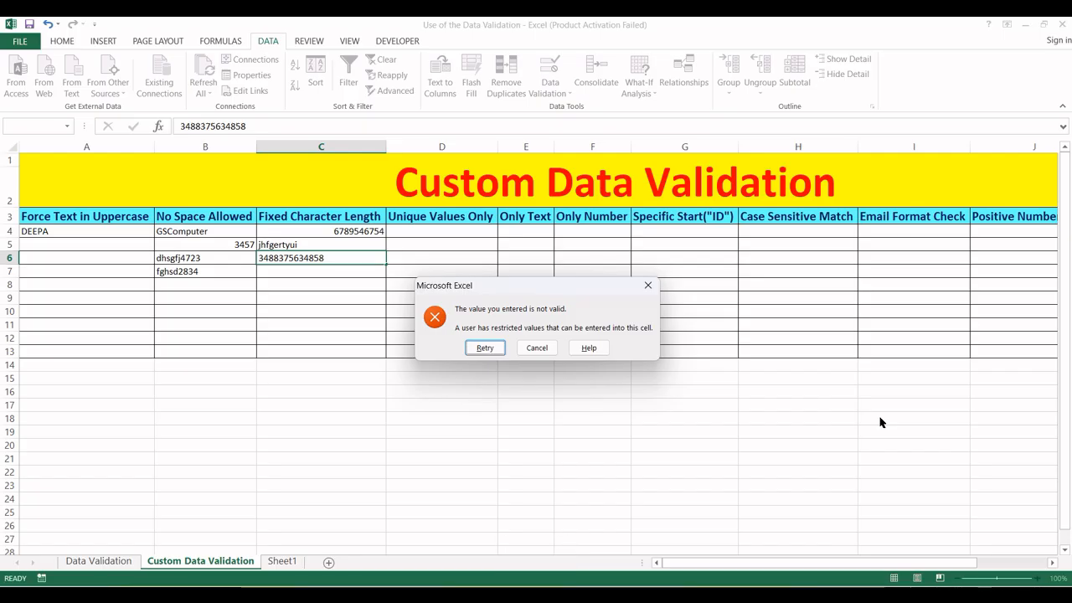
key(Escape)
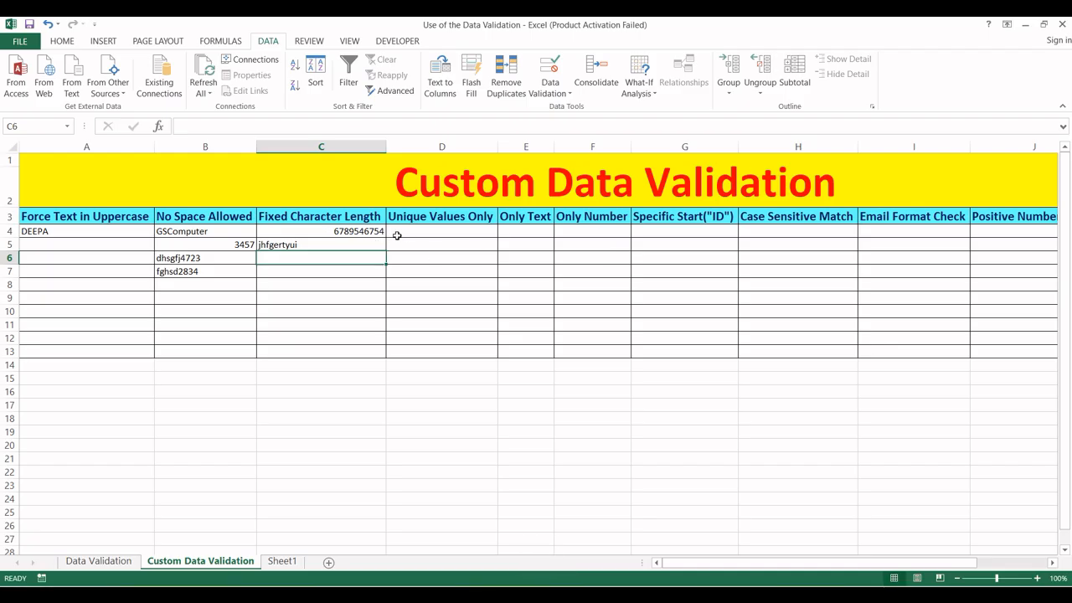
click(411, 233)
click(404, 243)
drag(315, 231, 316, 350)
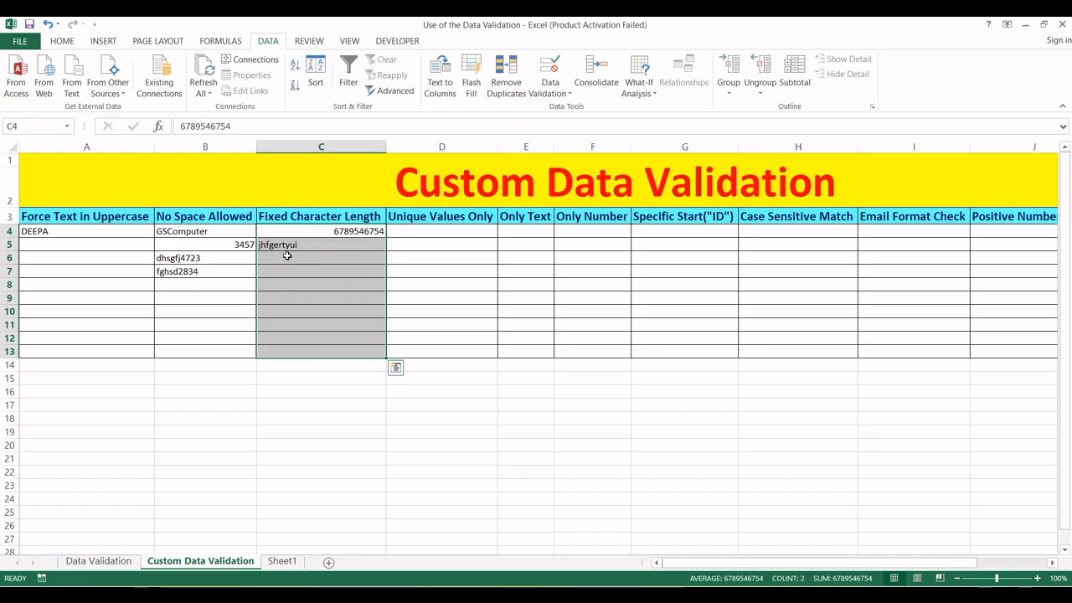
drag(280, 235, 302, 359)
drag(294, 231, 304, 352)
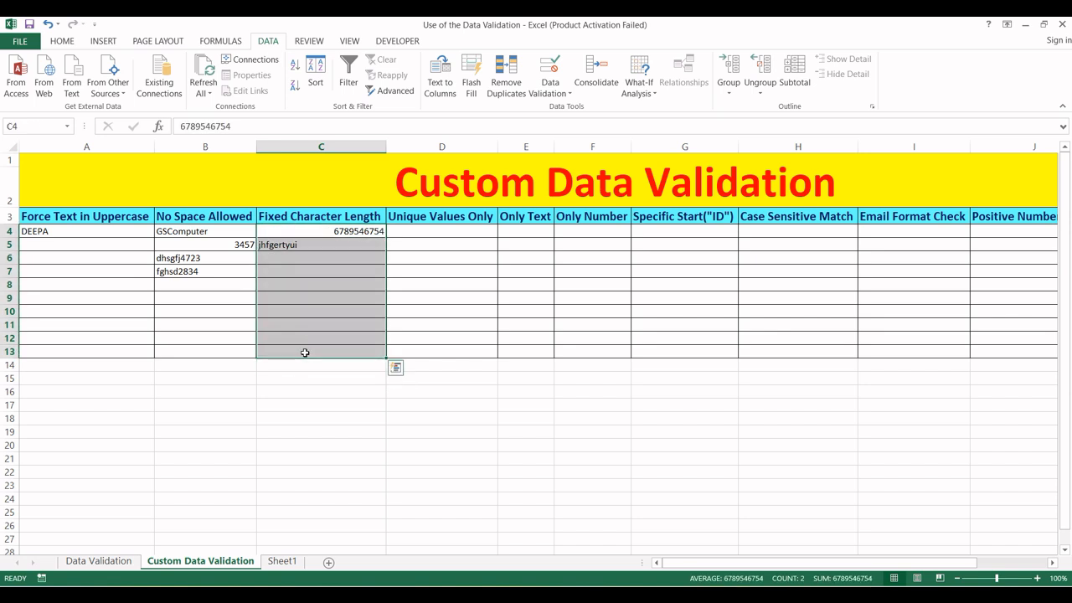
click(416, 230)
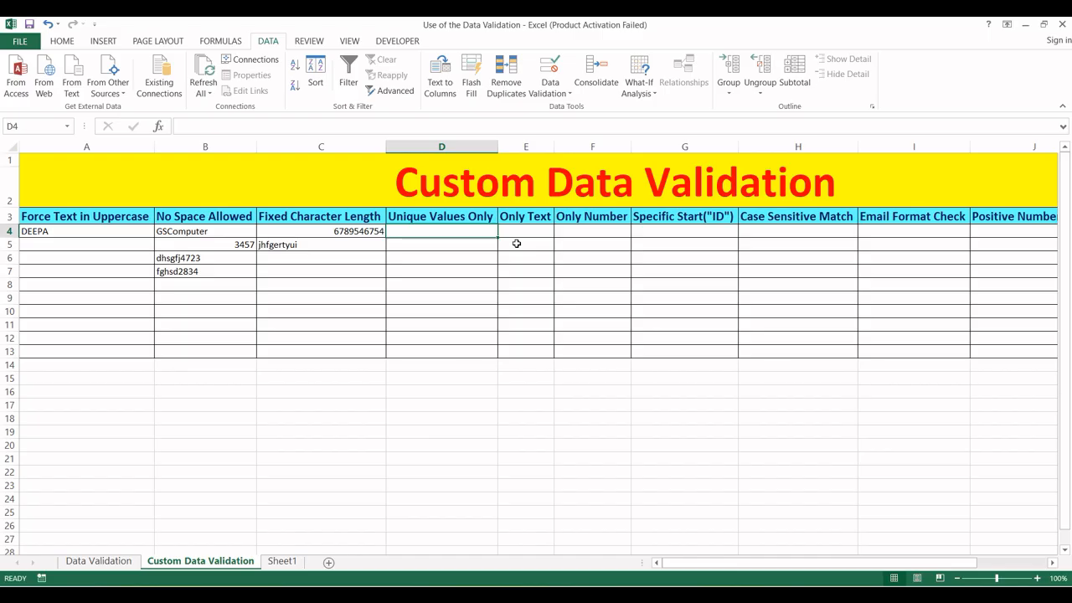
- Select D4:D13 and set its data validation Allow type to Custom
key(shift+Down)
key(shift+Down)
key(shift+Down)
key(shift+Down)
key(shift+Down)
key(shift+Down)
key(shift+Down)
key(shift+Down)
key(shift+Down)
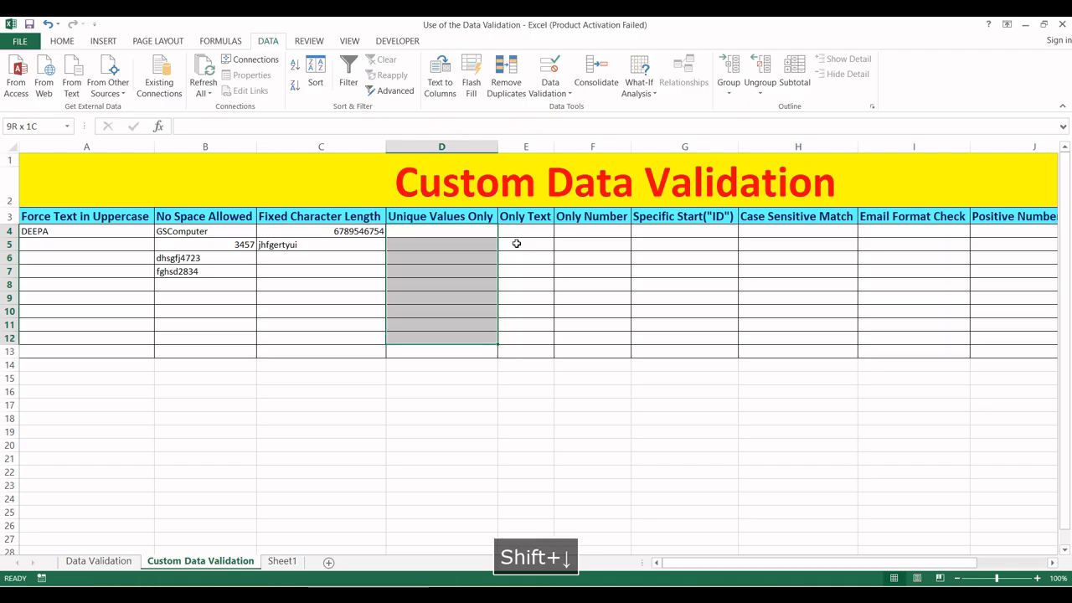
key(alt)
key(a)
key(v)
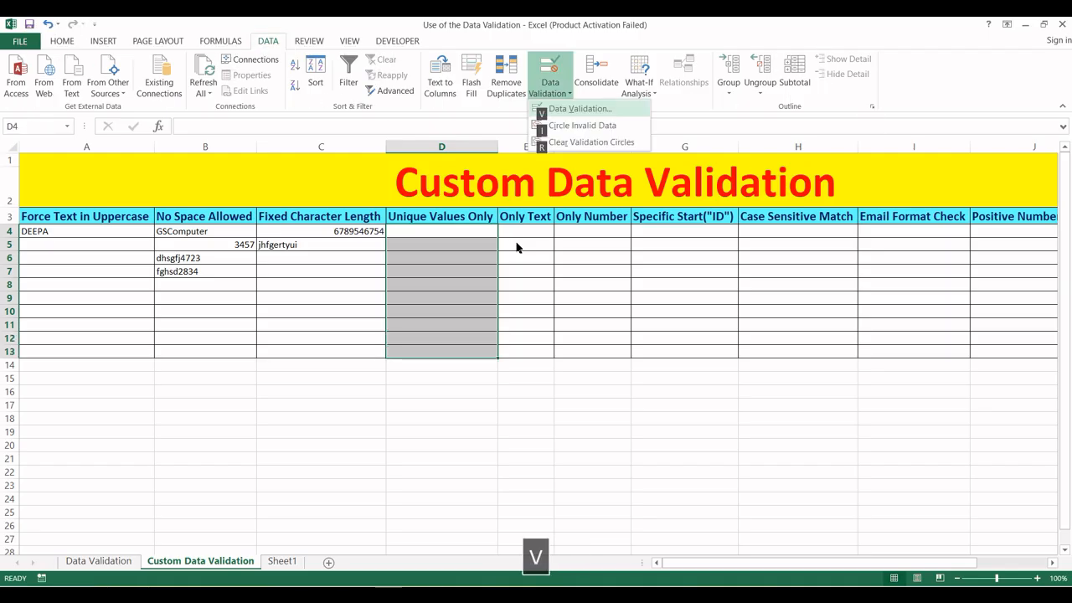
key(v)
click(442, 247)
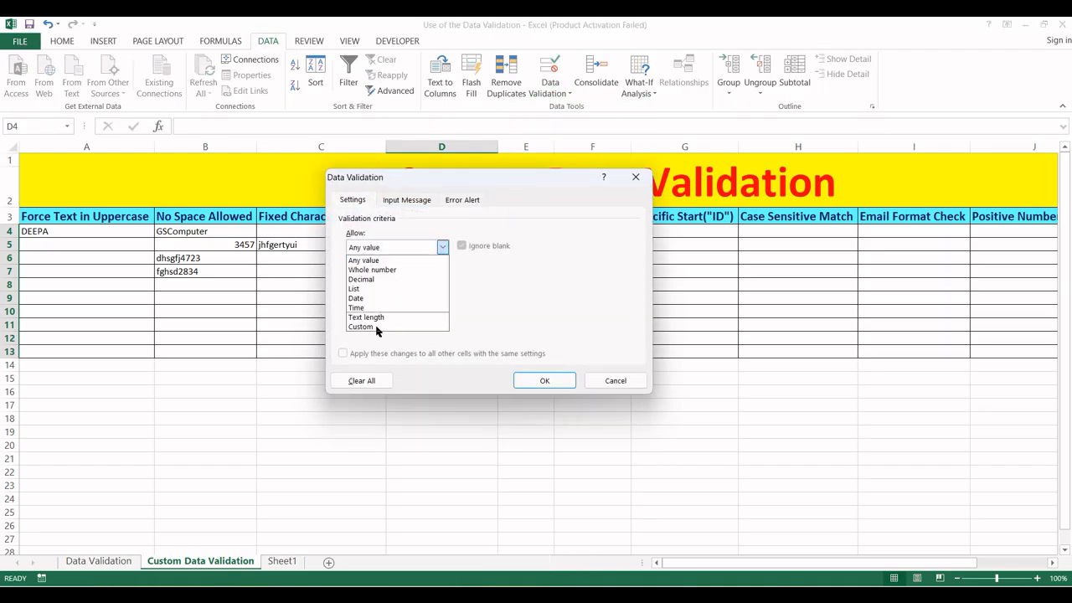
click(374, 327)
click(377, 304)
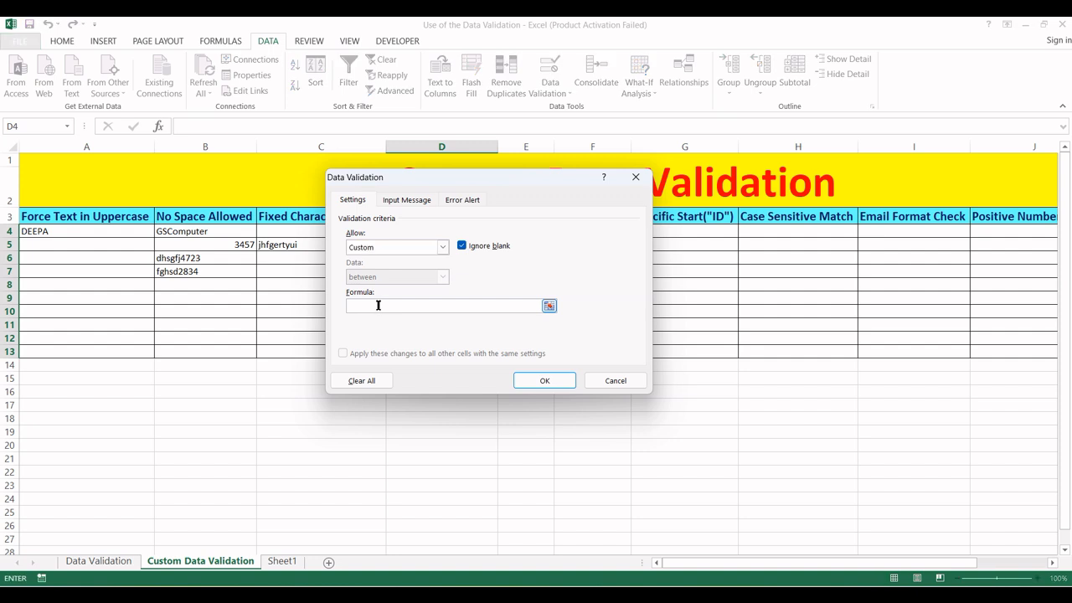
drag(402, 166, 616, 228)
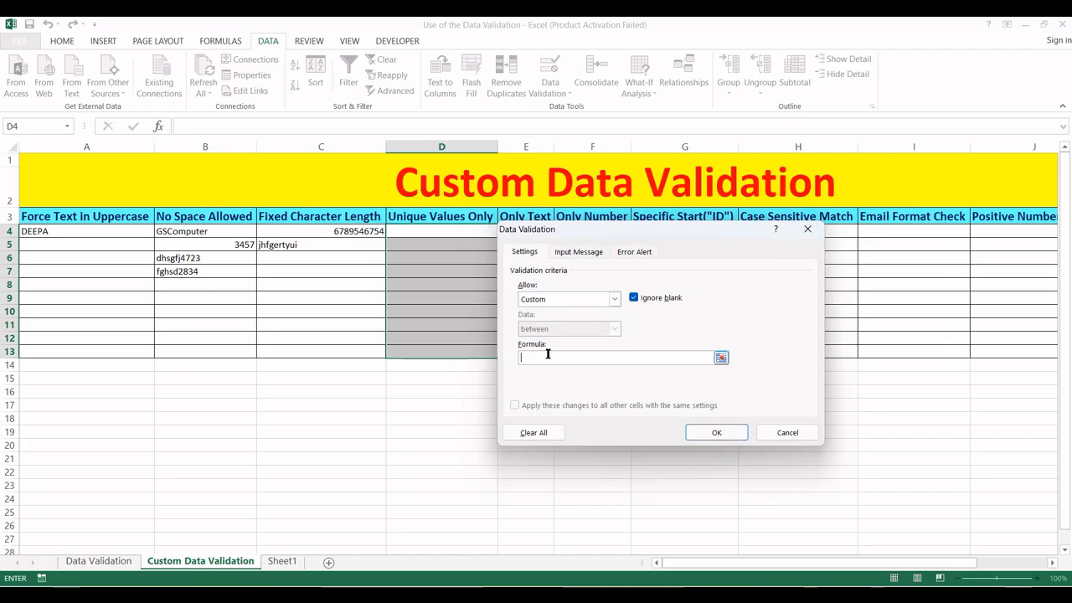
- Enter the formula =COUNTIF($D$4:$D$13,D4)=1 and apply the rule
text(=countif)
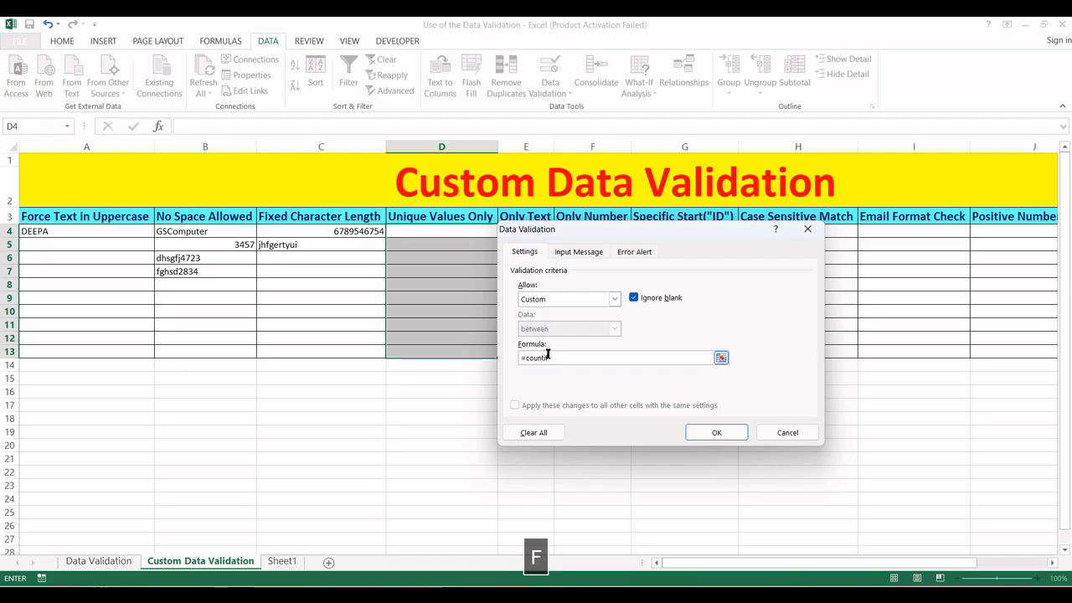
text(()
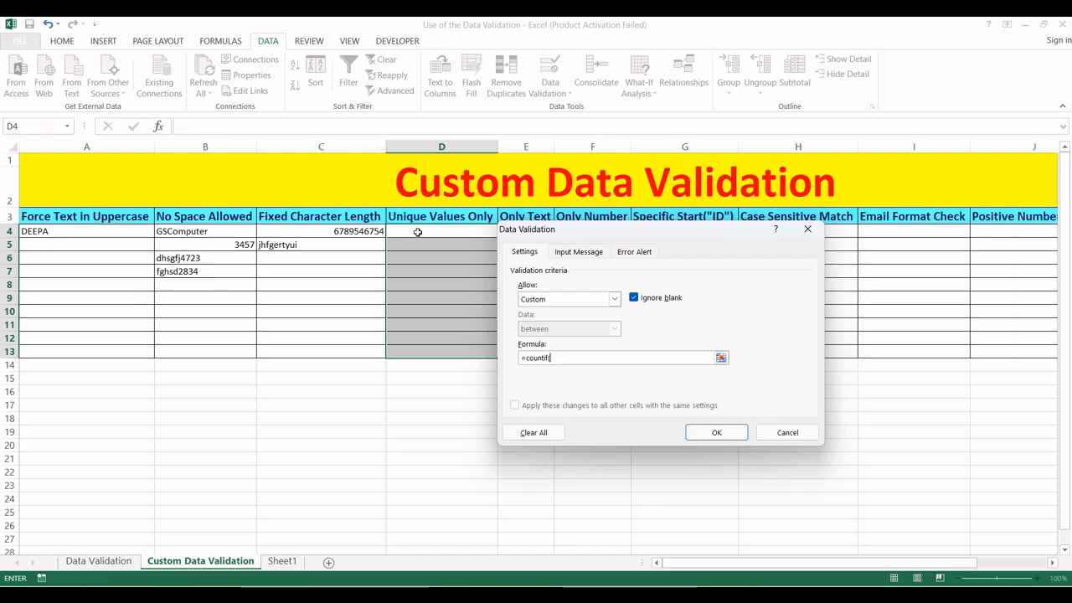
drag(424, 232, 430, 350)
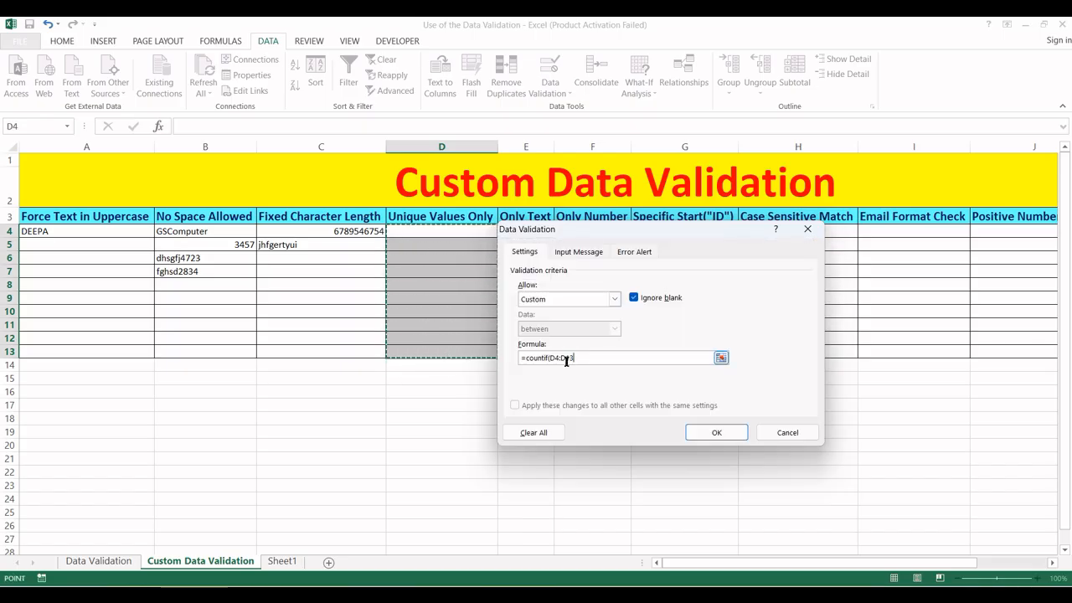
key(F4)
text(,)
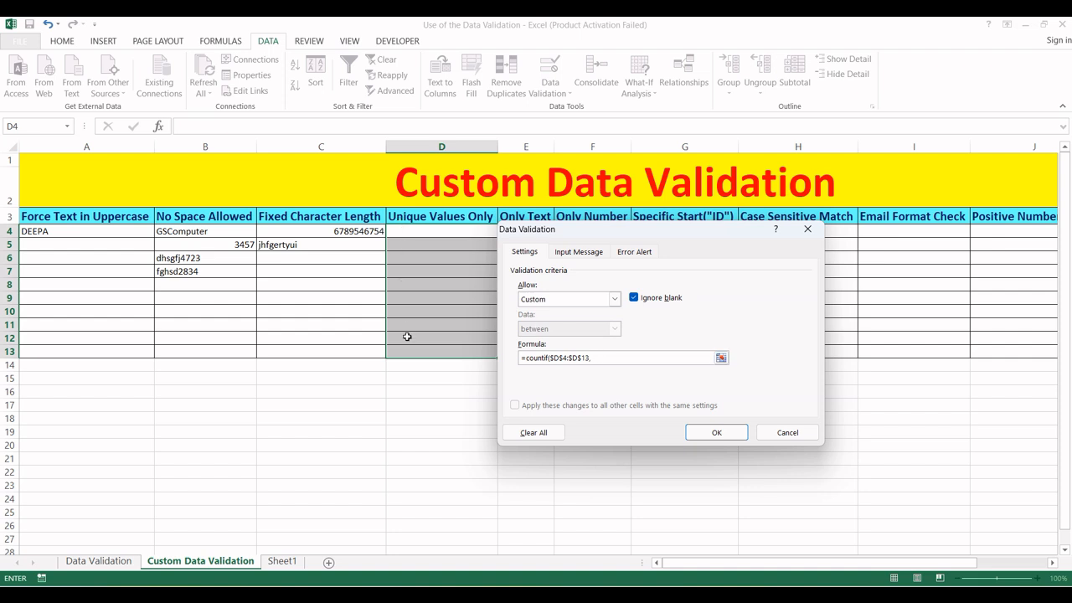
click(425, 235)
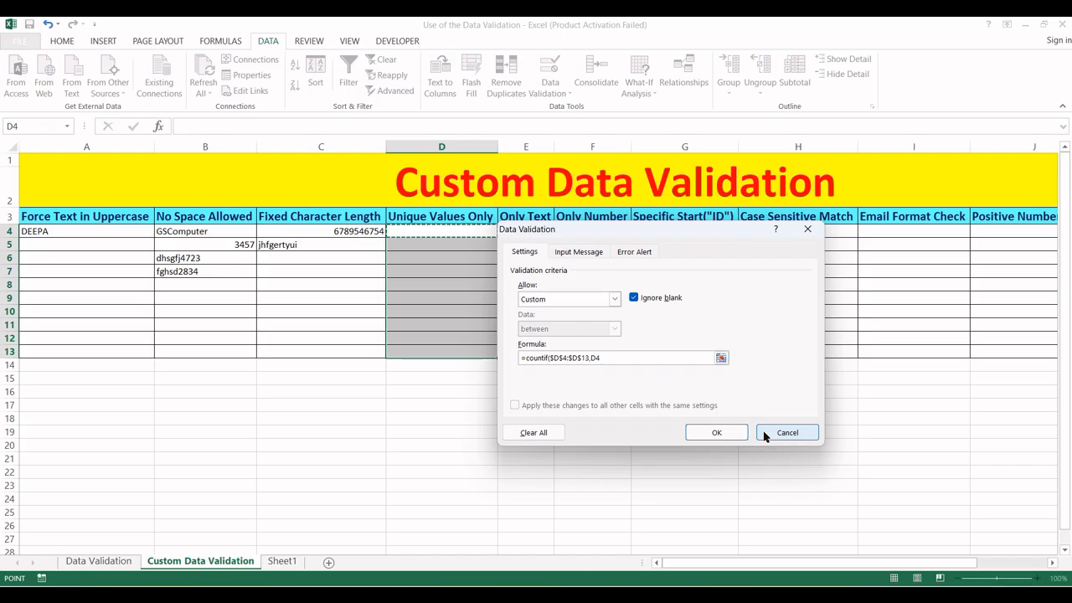
text()=1)
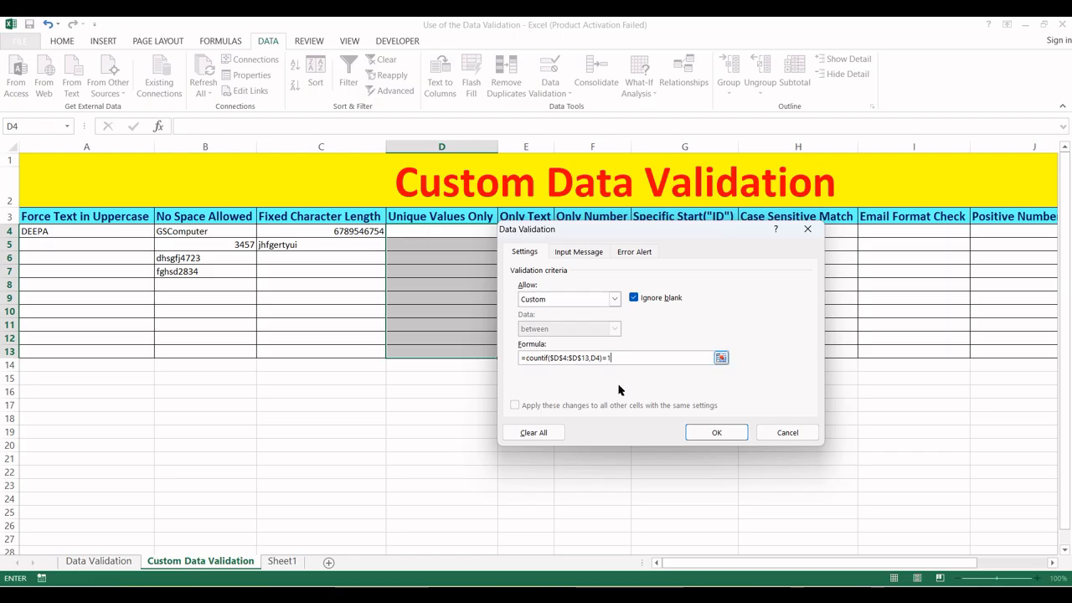
click(717, 433)
click(452, 255)
click(438, 242)
click(438, 230)
click(438, 245)
click(430, 232)
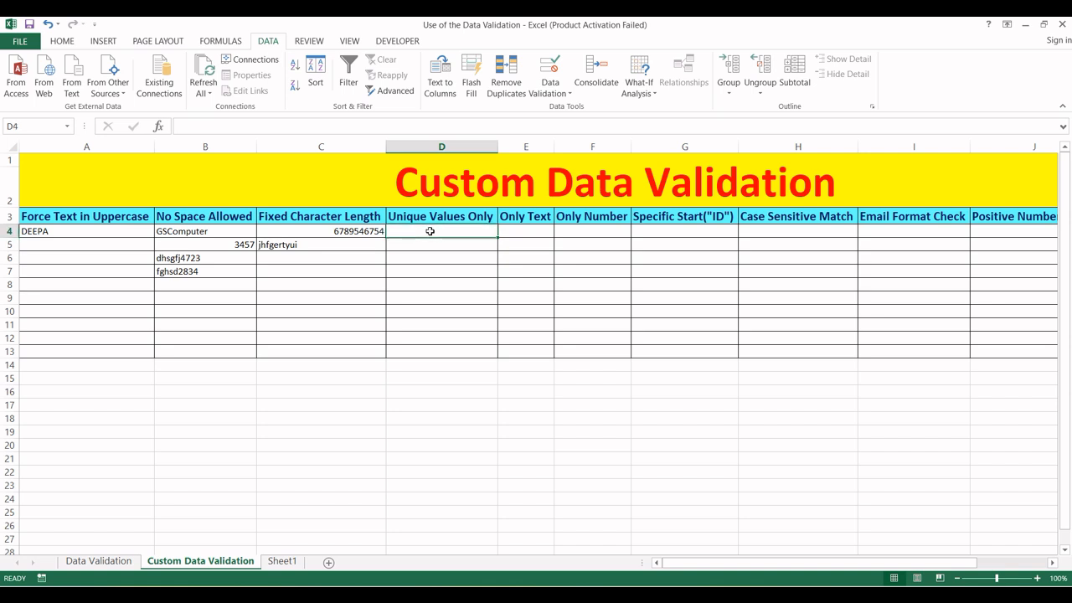
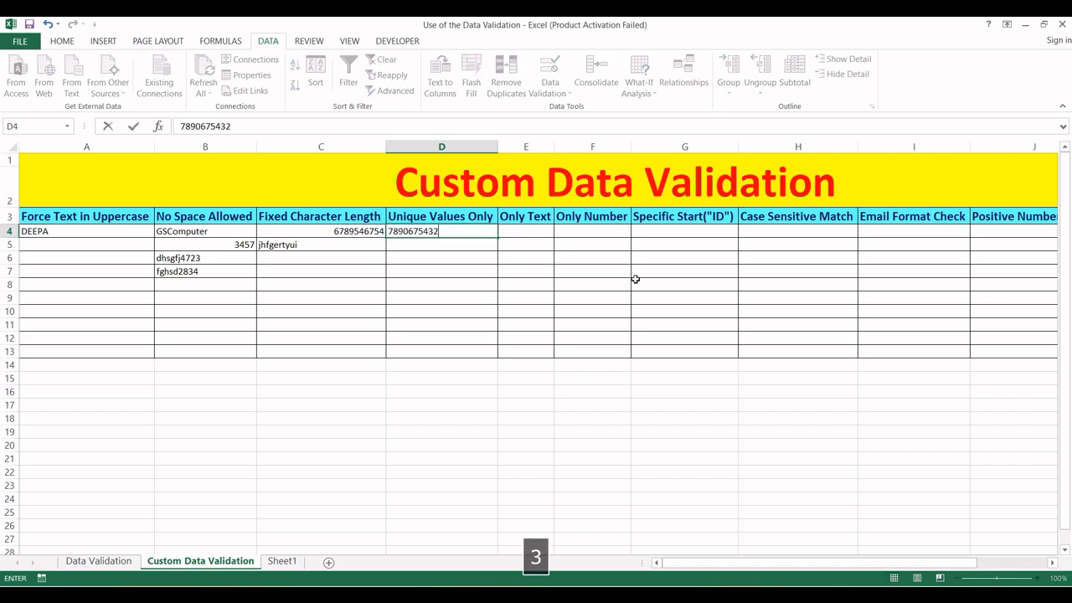
key(Return)
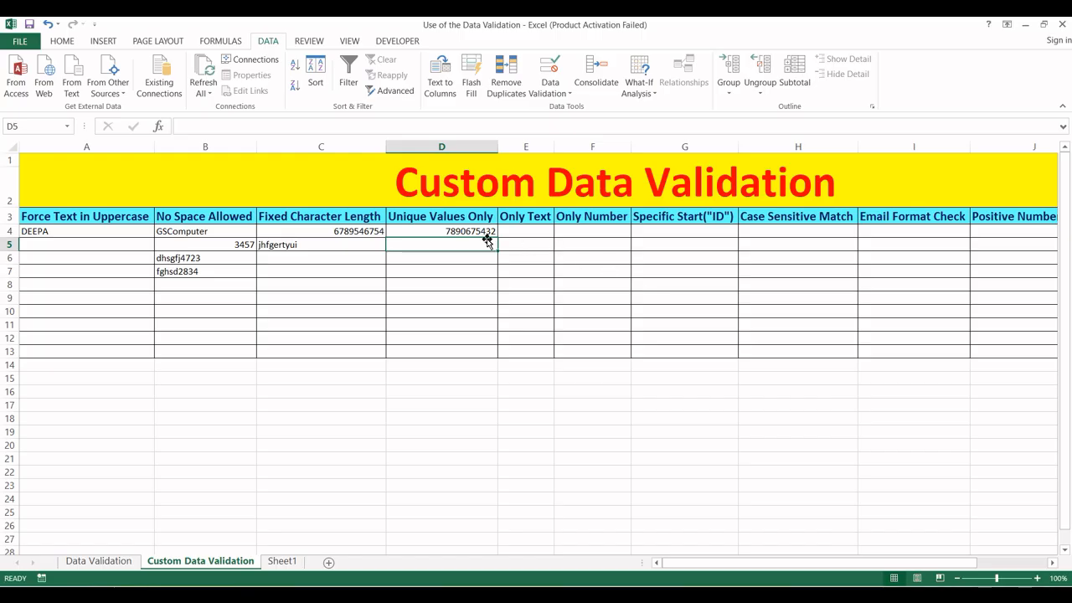
click(454, 230)
click(461, 246)
text(45)
key(Return)
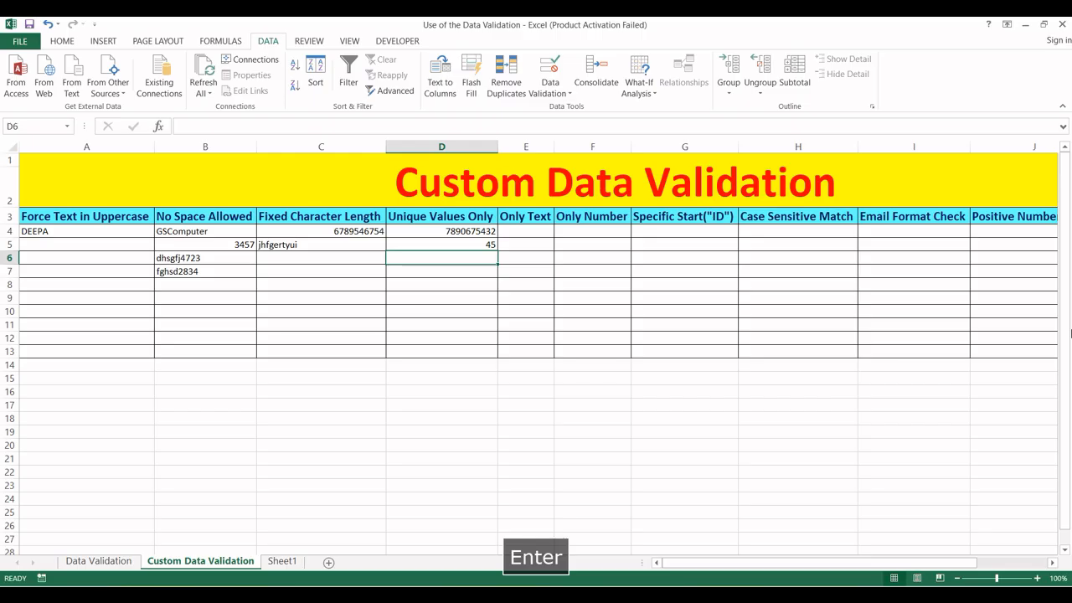
- Try a duplicate 45 in D6, then retry and replace it with 9
text(45)
key(Return)
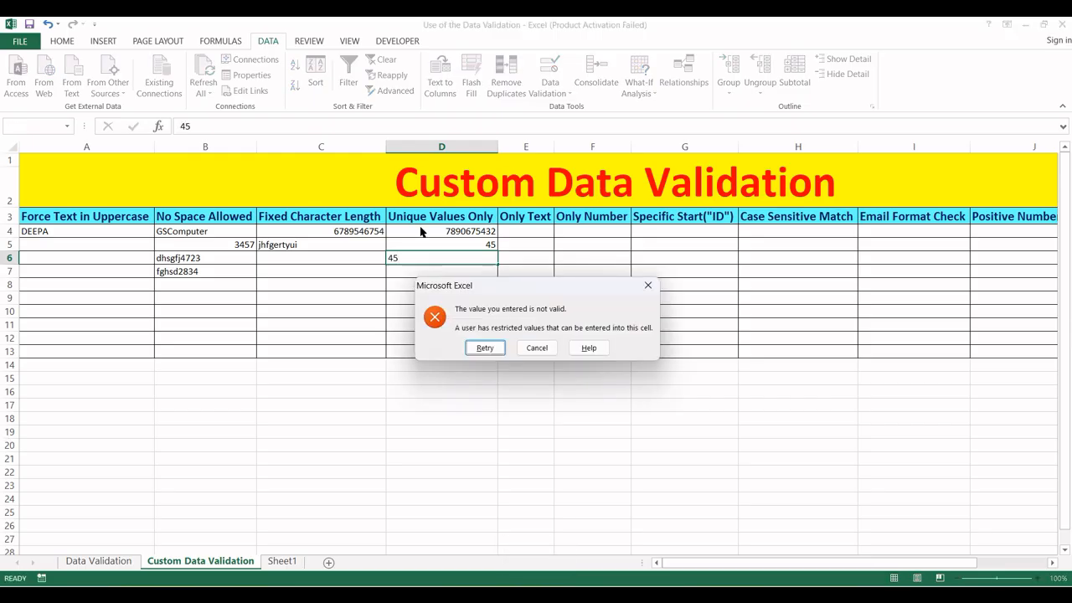
click(484, 348)
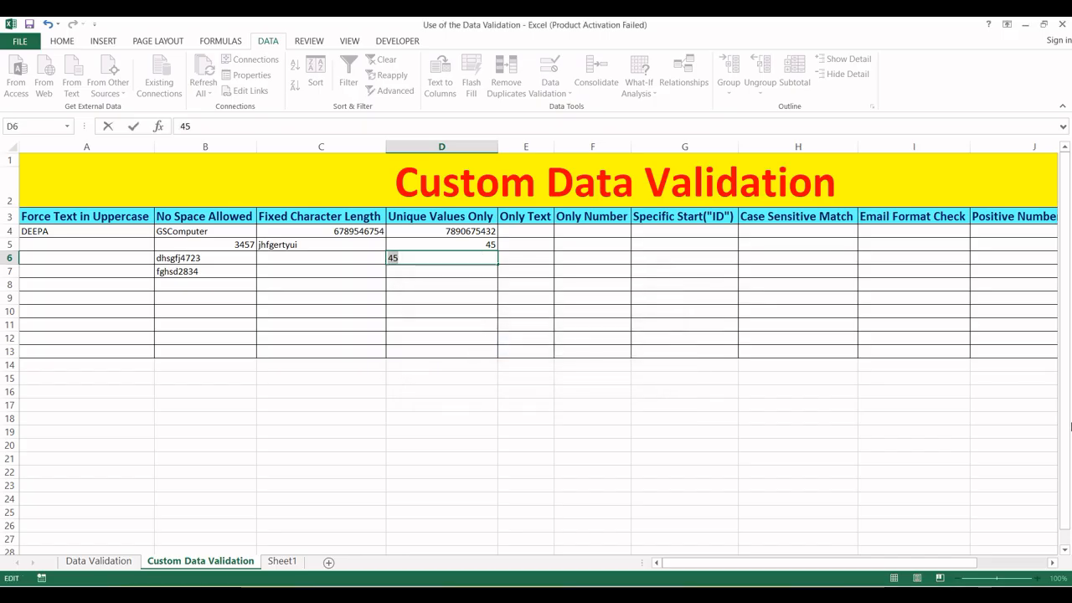
text(9)
key(Return)
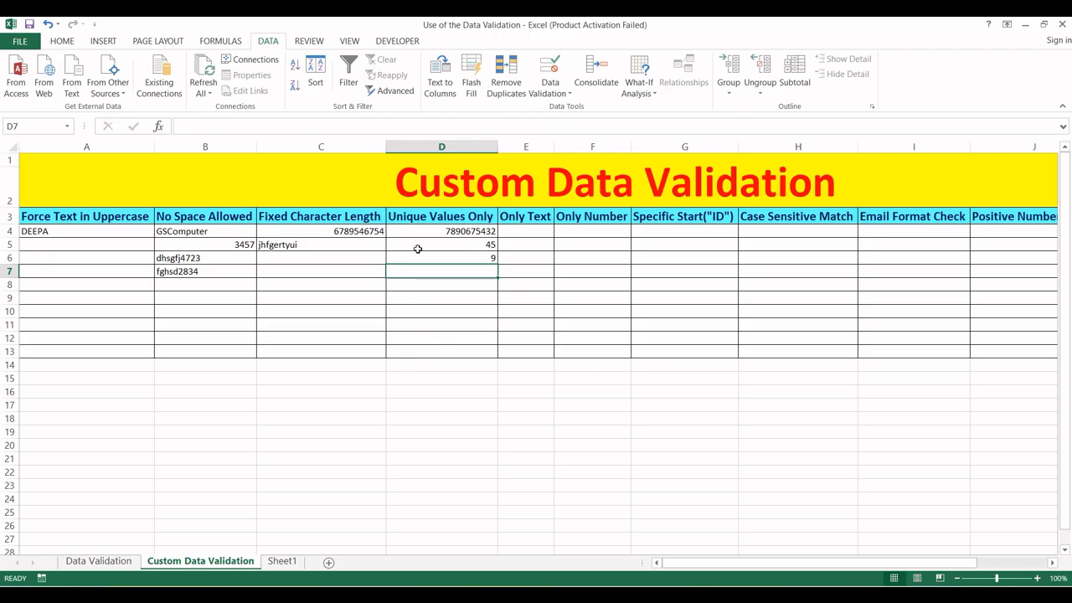
drag(434, 235, 455, 358)
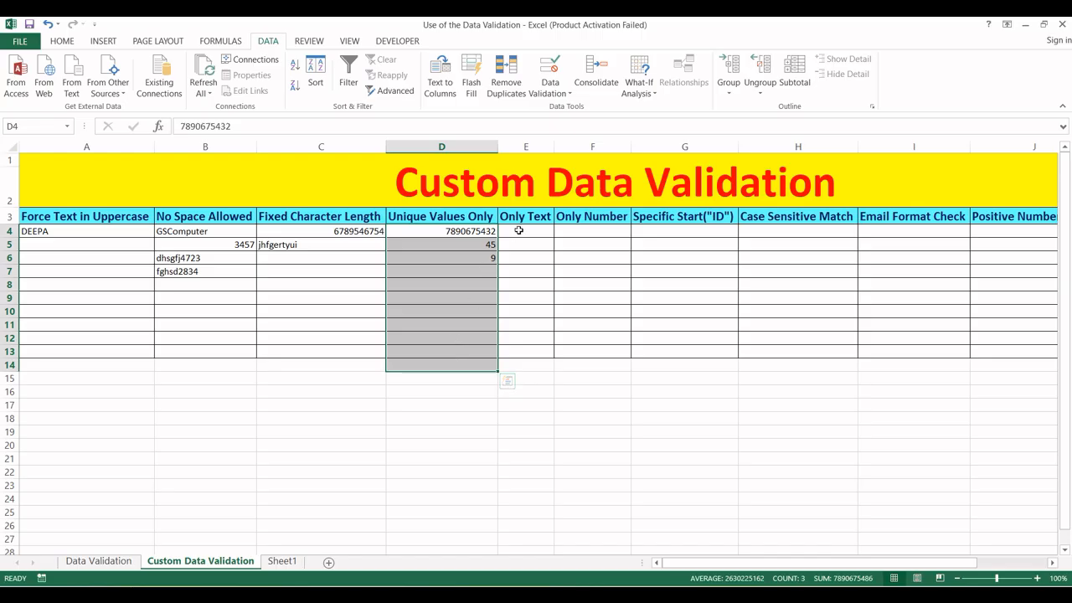
click(517, 284)
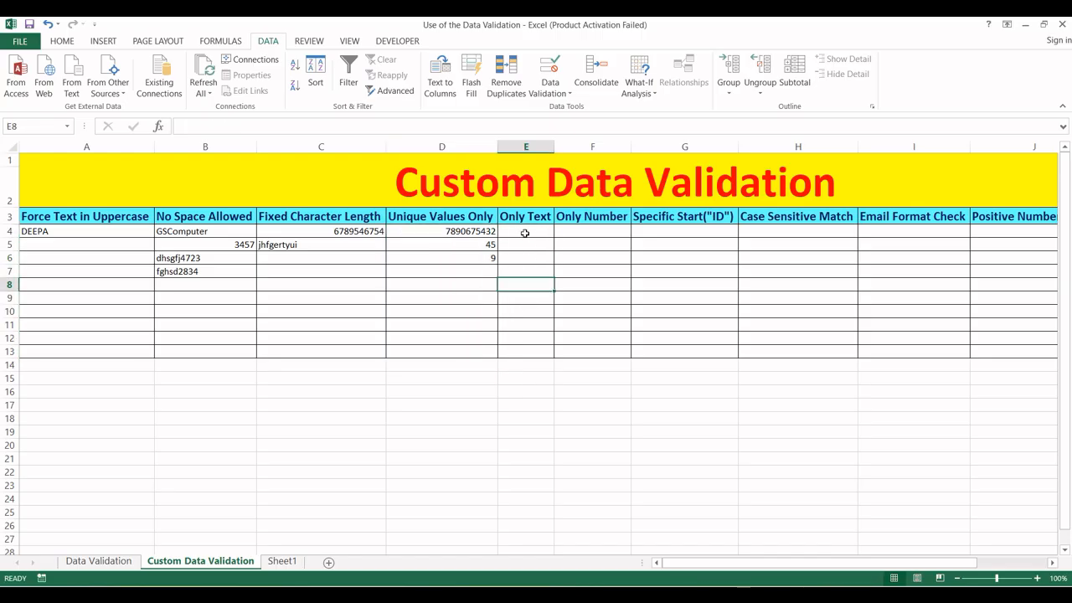
- Select E4:E13 and choose Custom as the data validation type
drag(526, 230, 527, 356)
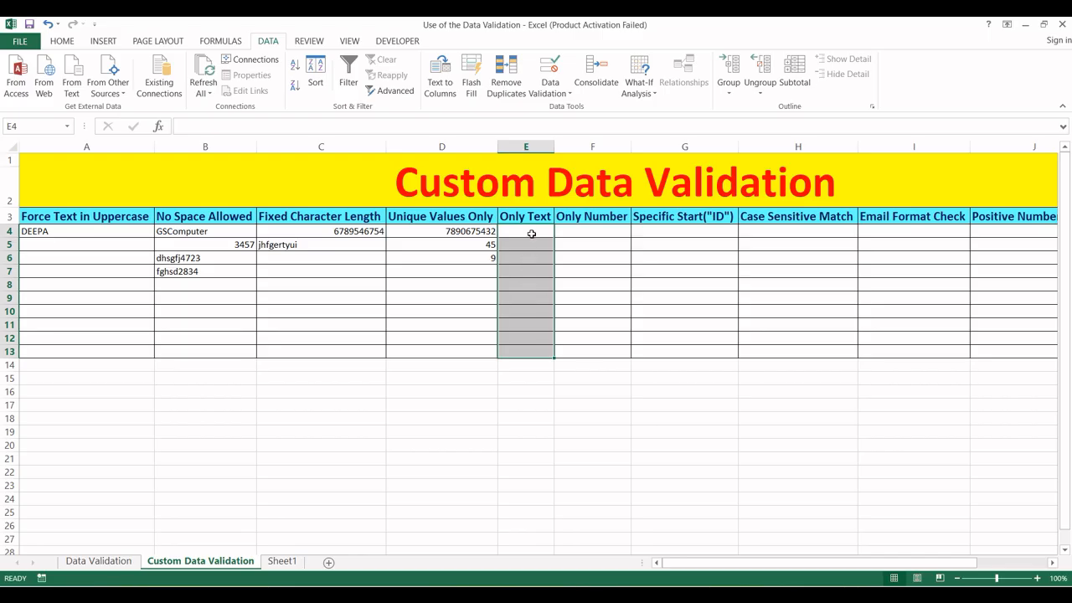
key(alt)
key(a)
key(v)
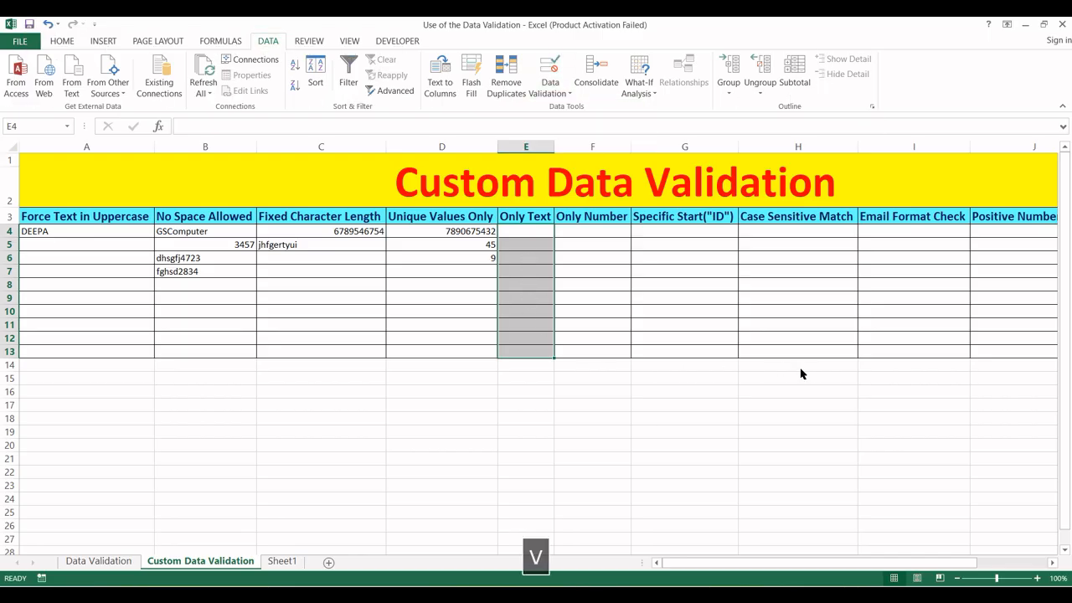
key(v)
click(614, 302)
click(552, 385)
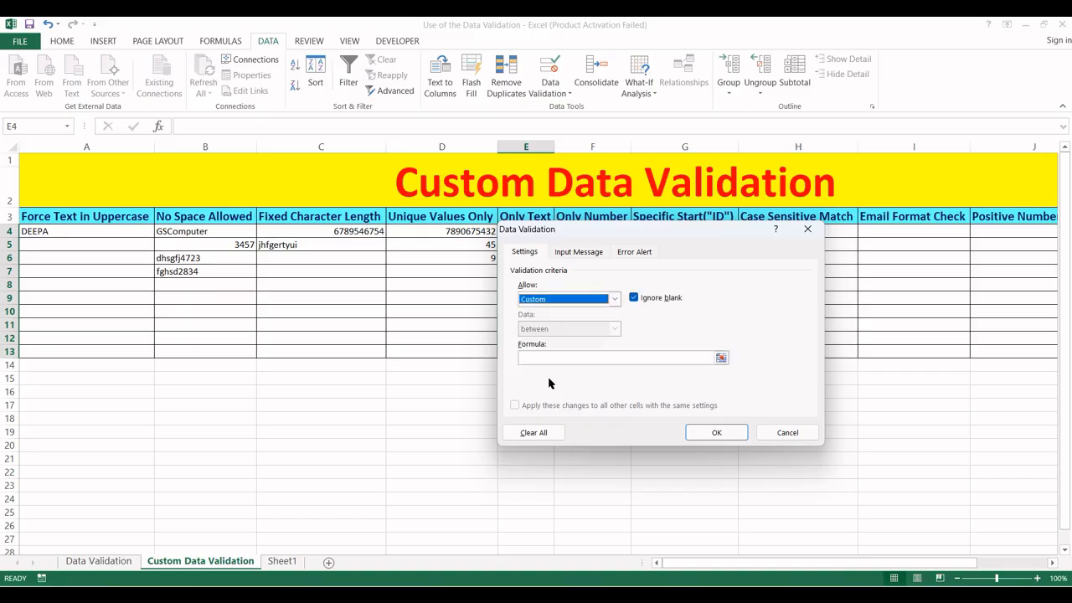
drag(614, 229, 698, 193)
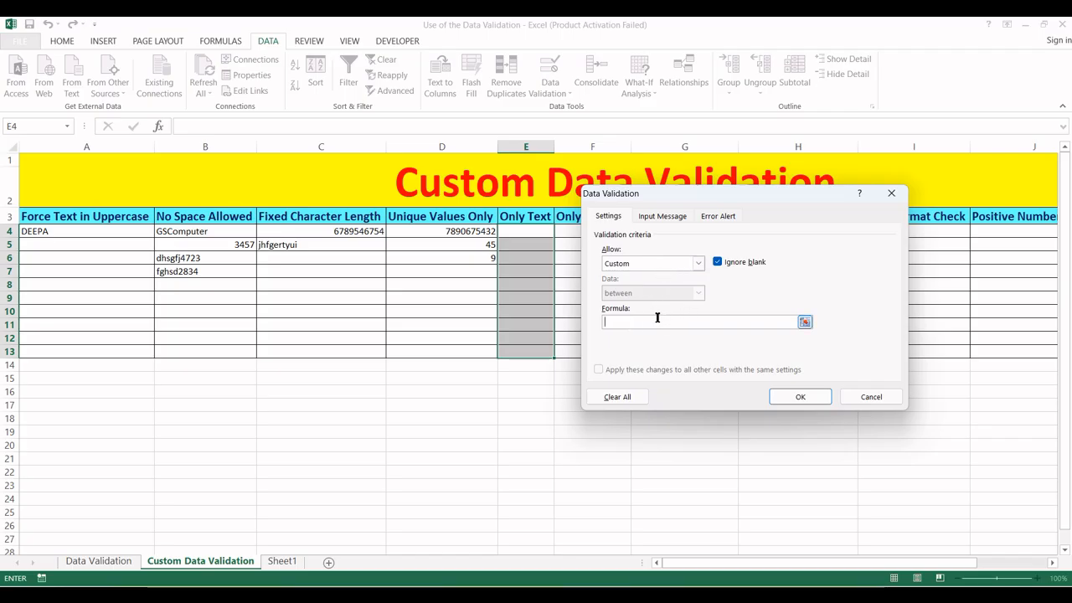
- Enter the formula =ISTEXT(E4) and apply the text-only rule
text(=istext)
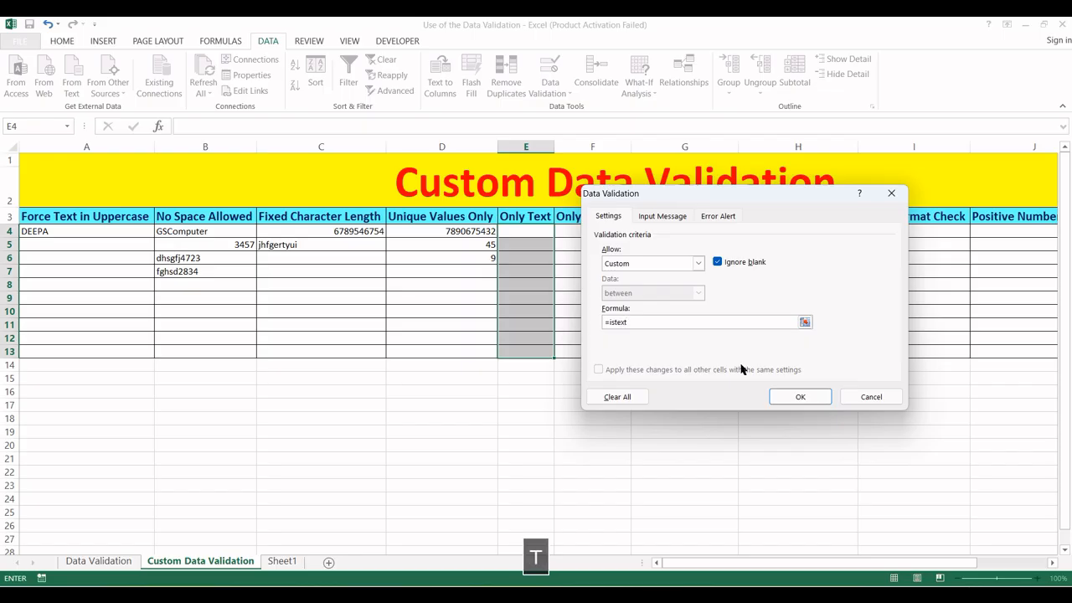
text(()
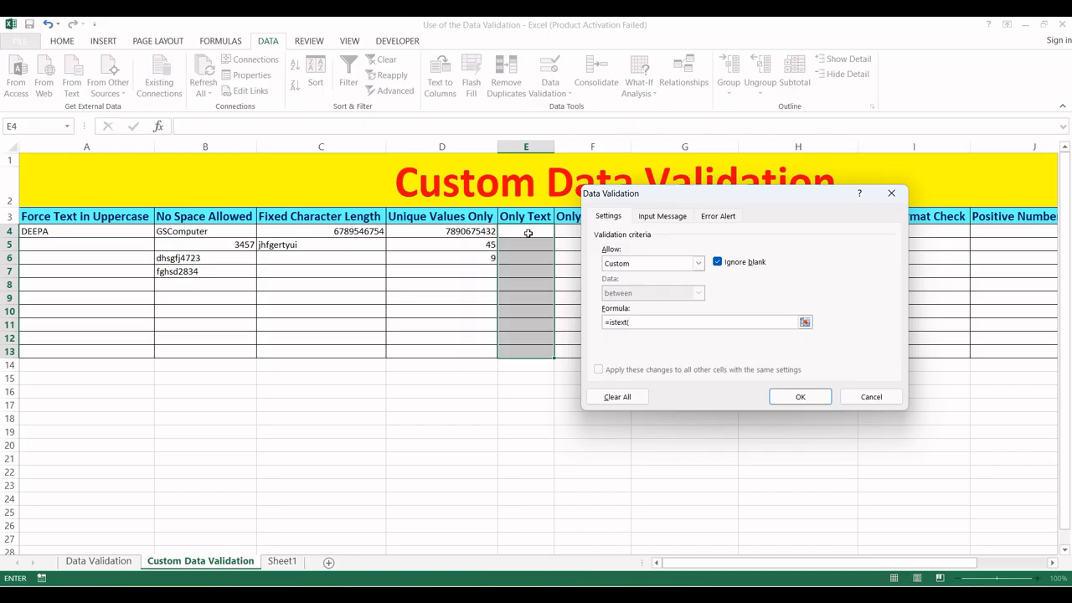
click(529, 233)
text())
click(797, 401)
click(524, 232)
- Enter hgfdshga in E4 and *&^ in E5 after 3246 is rejected
text(hgfdshga)
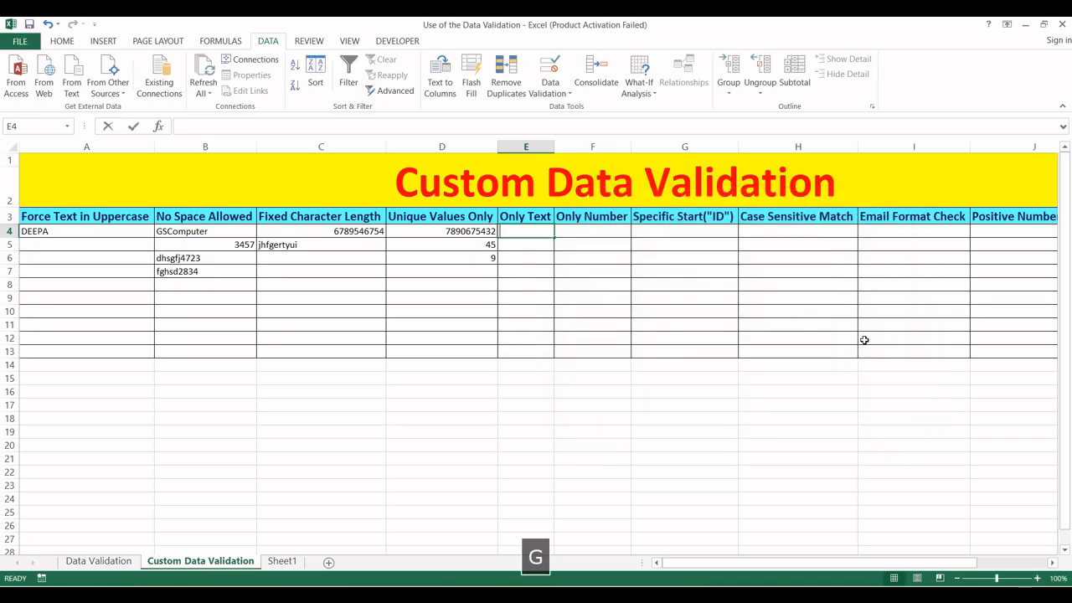
key(Return)
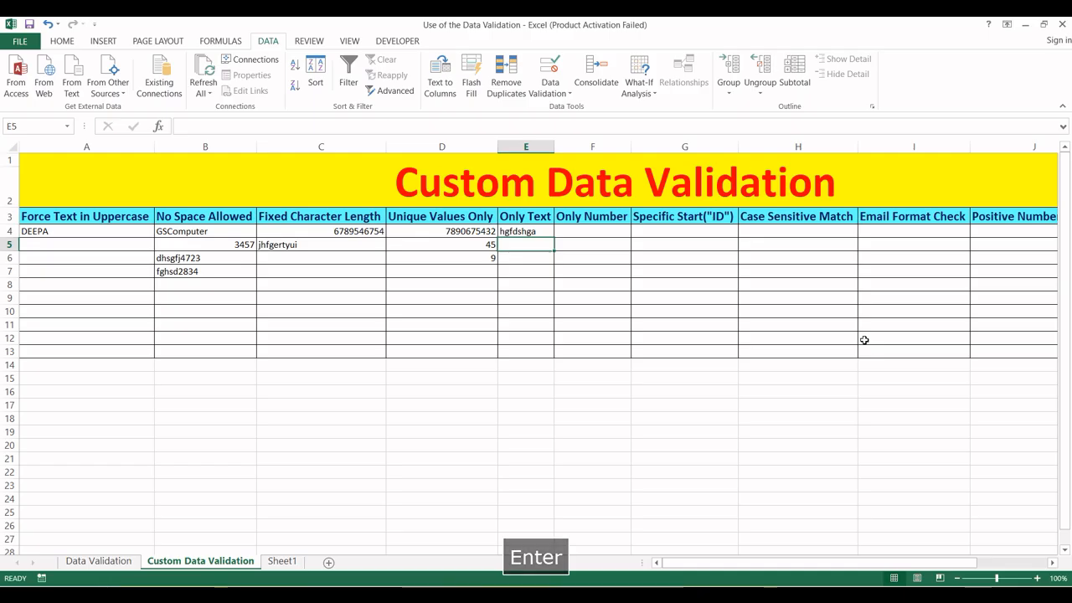
text(3246)
key(Return)
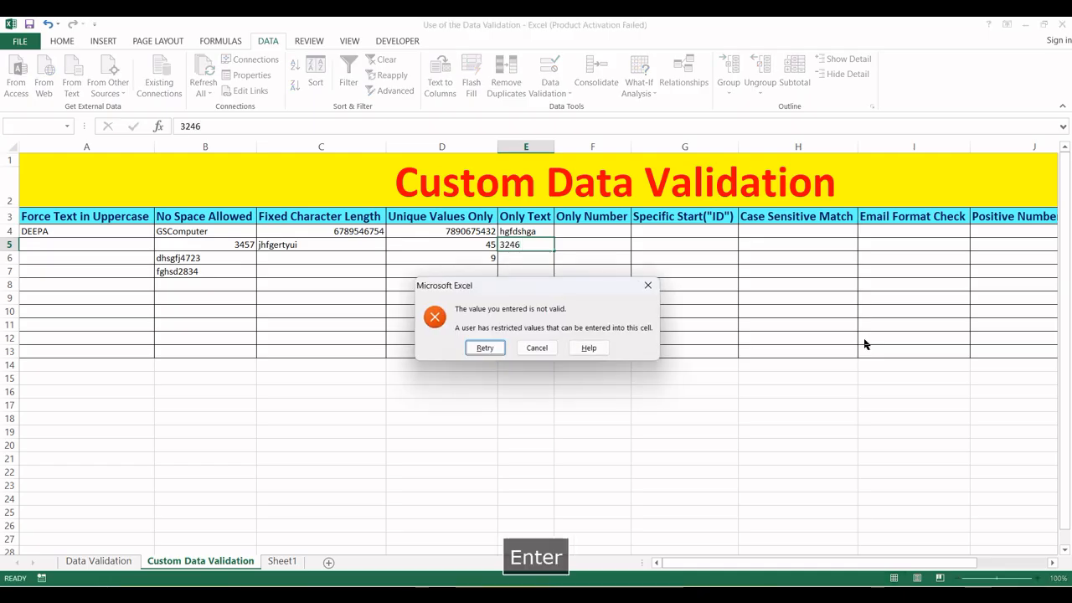
key(Escape)
text(*&^)
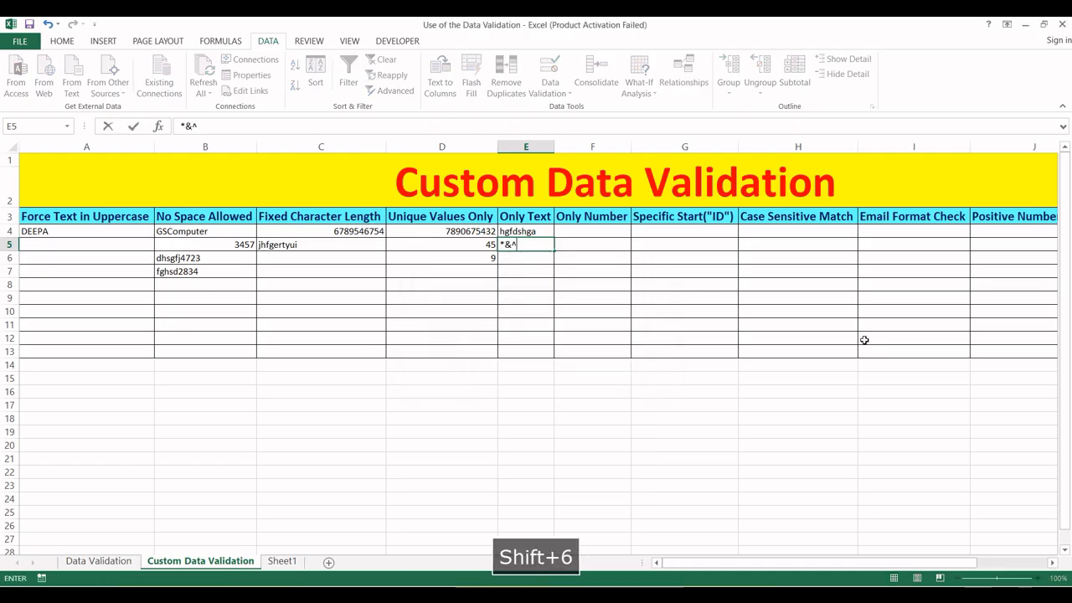
key(Return)
- Enter sud in E6, then select the Only Number range F4:F13
text(])
key(BackSpace)
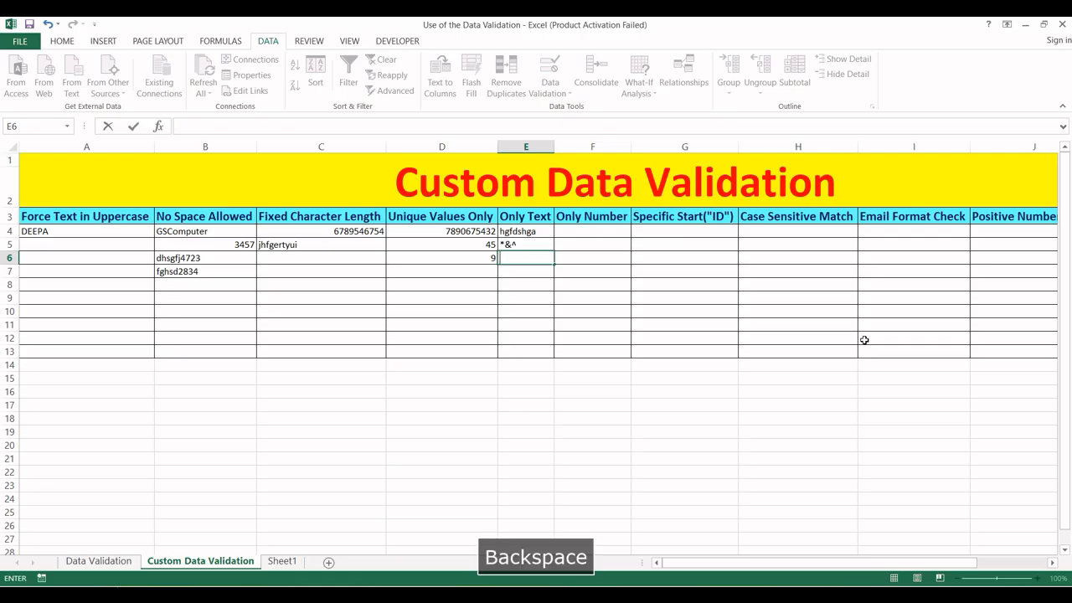
key(Return)
key(Up)
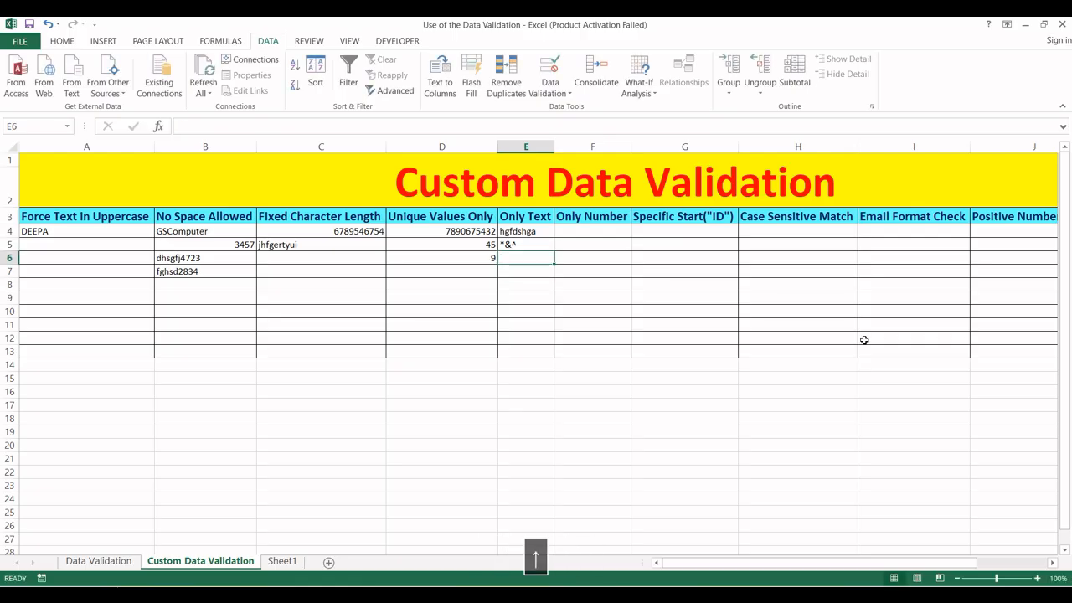
text(sud)
key(Return)
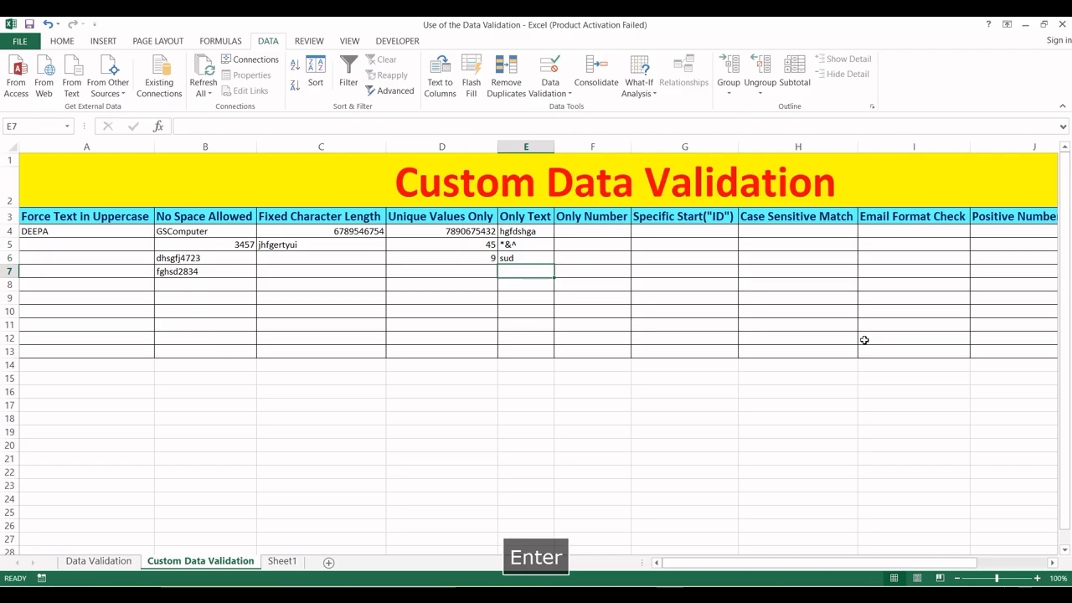
key(Up)
key(Up)
key(Up)
key(Right)
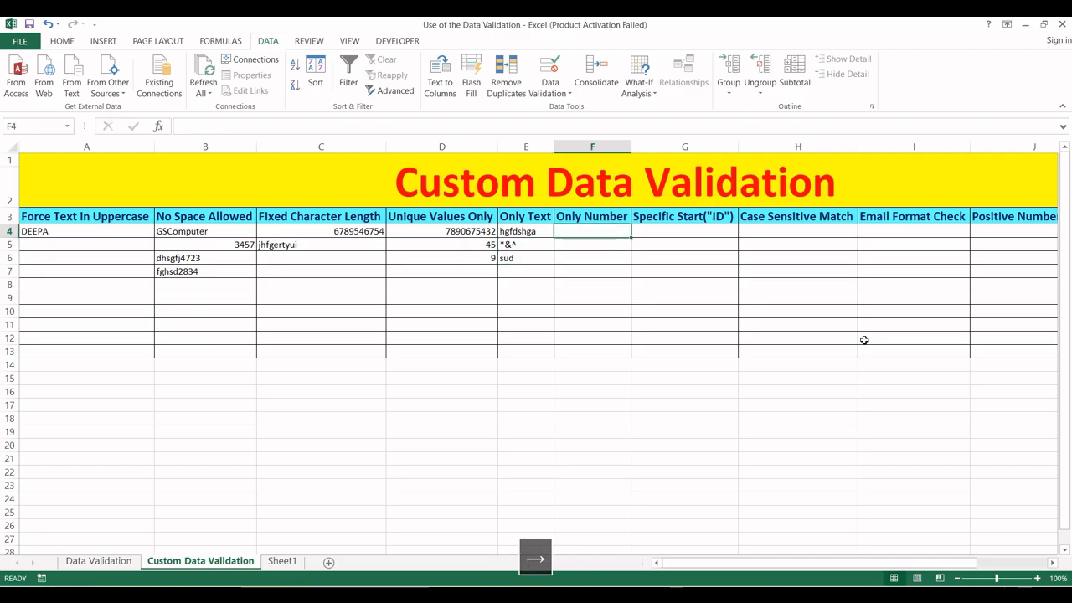
key(shift+Down)
key(shift+Down)
key(shift+Down)
key(shift+Down)
key(shift+Down)
key(shift+Down)
key(shift+Down)
key(shift+Down)
key(shift+Down)
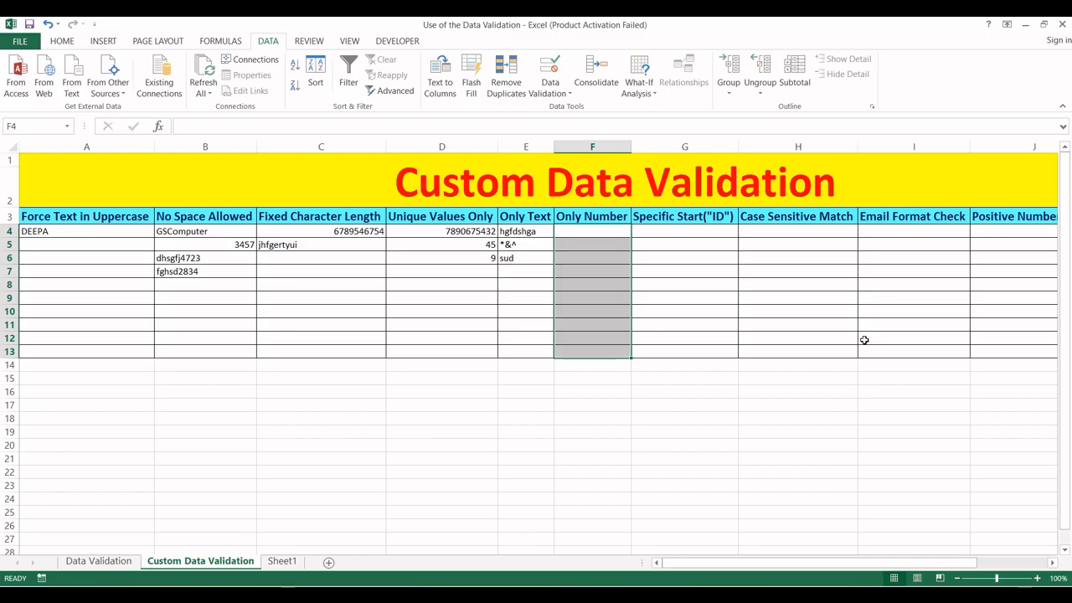
- Give F4:F13 a Custom validation rule with the formula =isnumber(F4)
key(alt)
key(a)
key(v)
key(v)
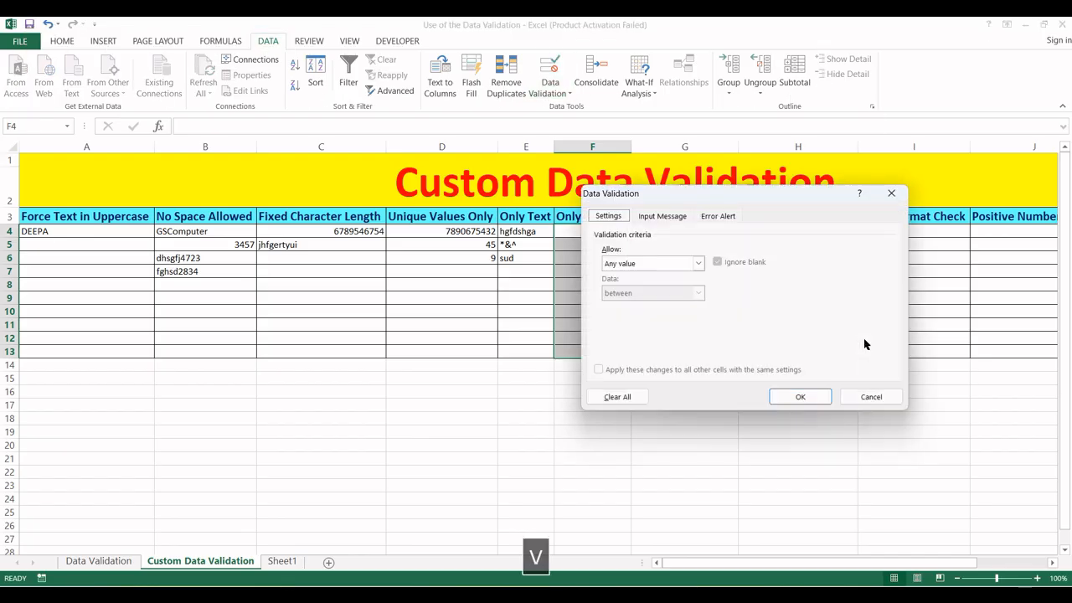
click(698, 263)
click(620, 343)
click(624, 322)
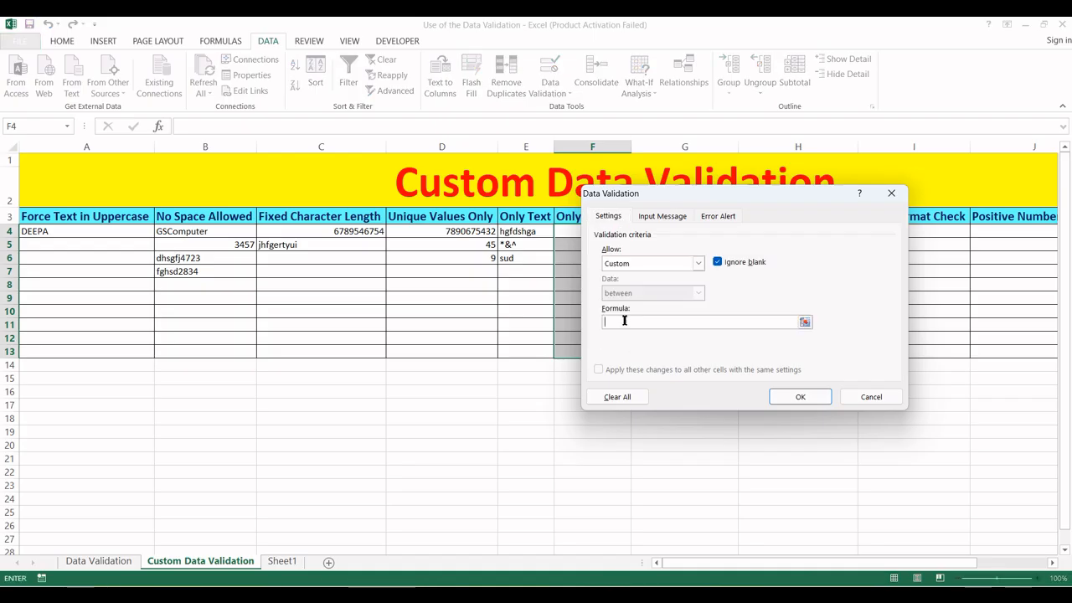
text(=isn)
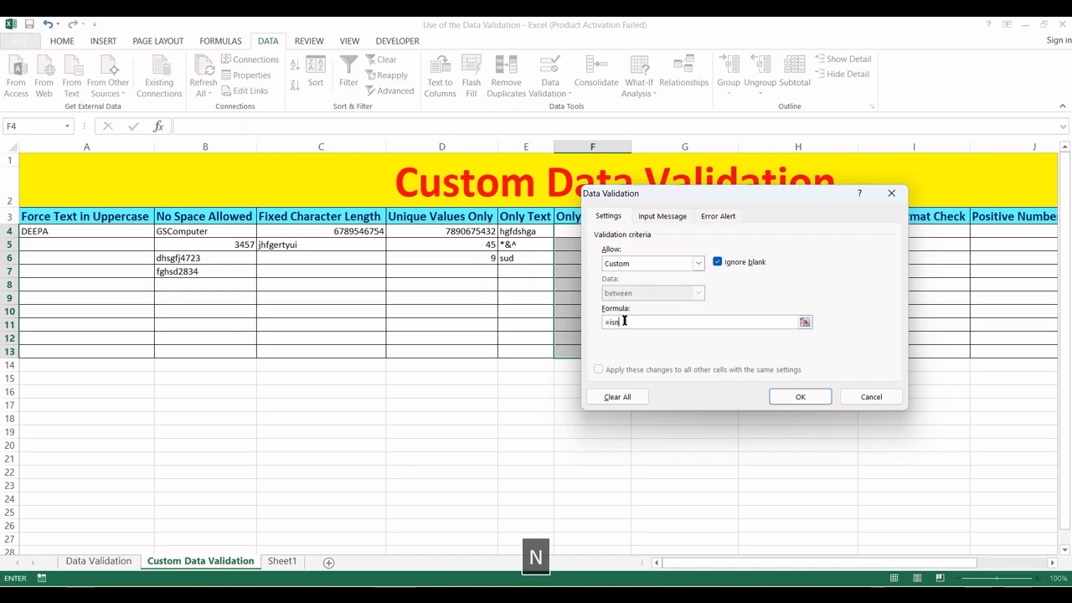
text(umber()
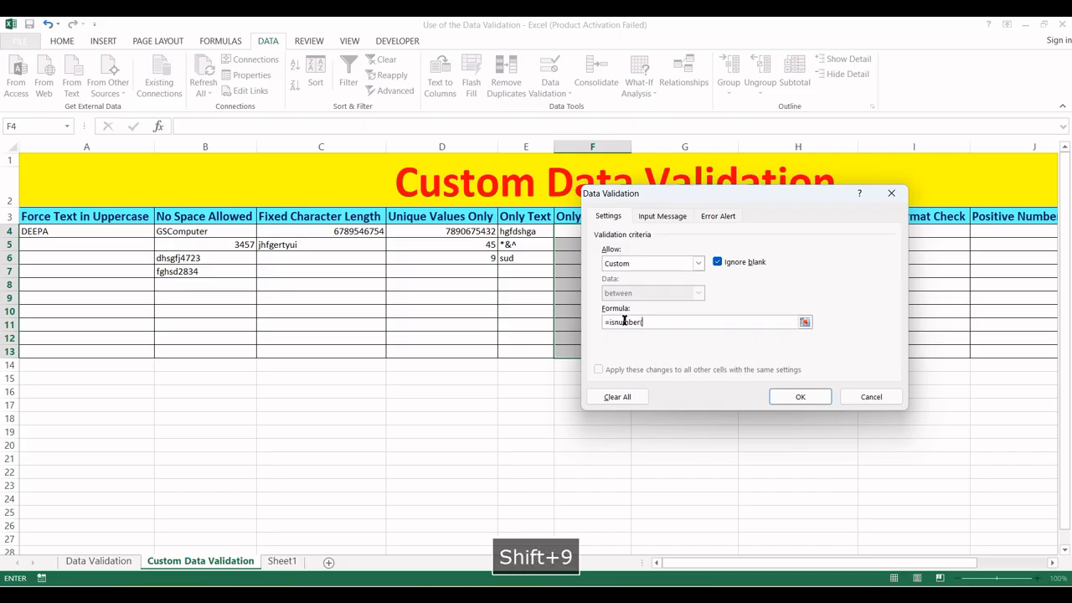
drag(677, 201, 745, 191)
click(576, 232)
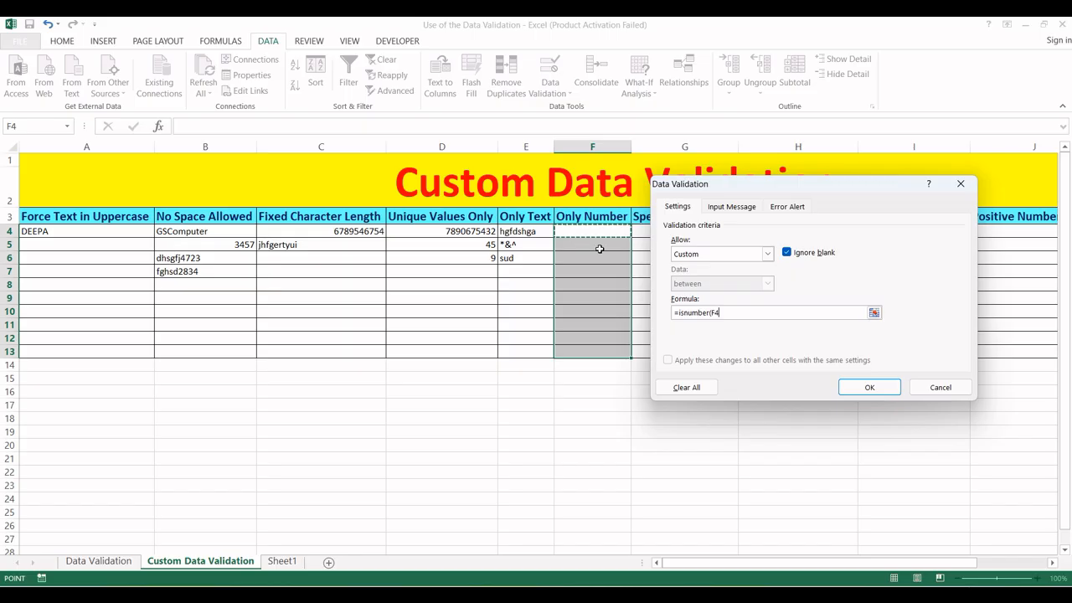
text())
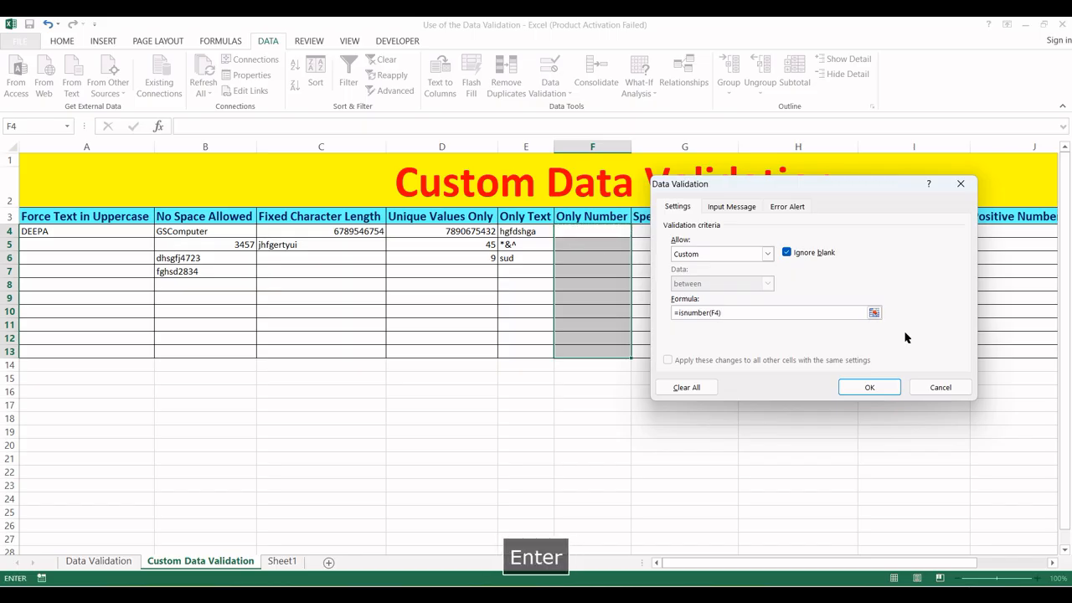
key(Return)
- Enter 345 and 8346859 in F4:F5 after sdgfg and **&&^% are rejected, then select G15
click(586, 231)
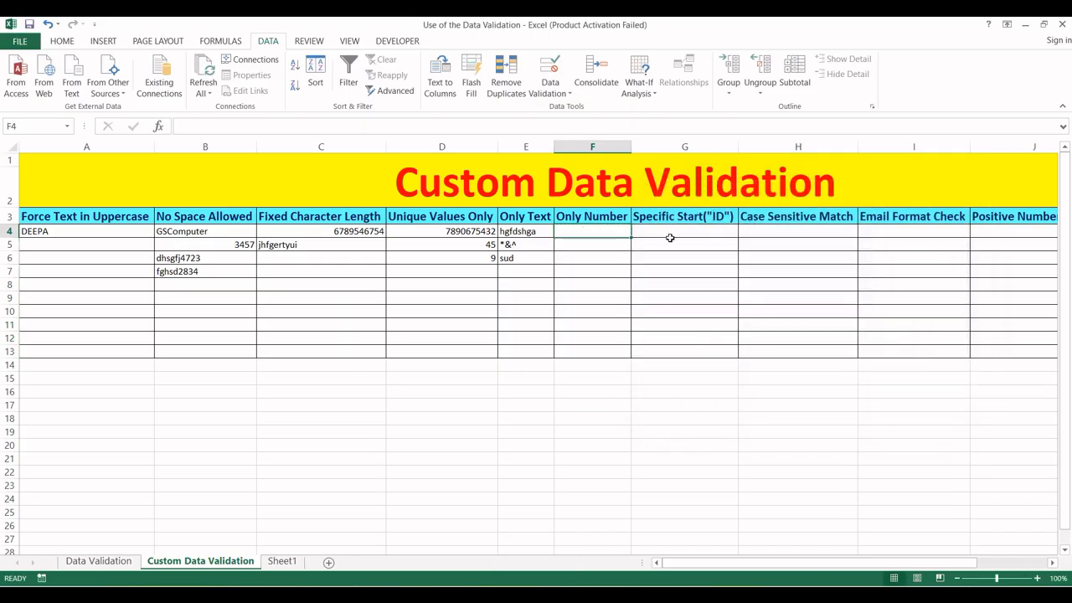
text(345)
key(Return)
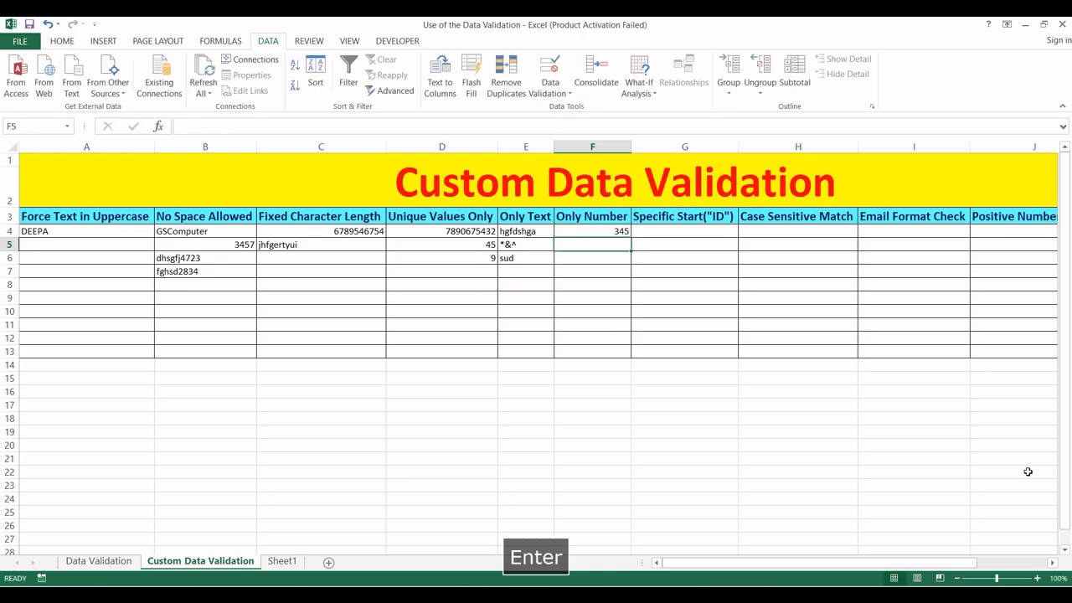
text(sdgfg)
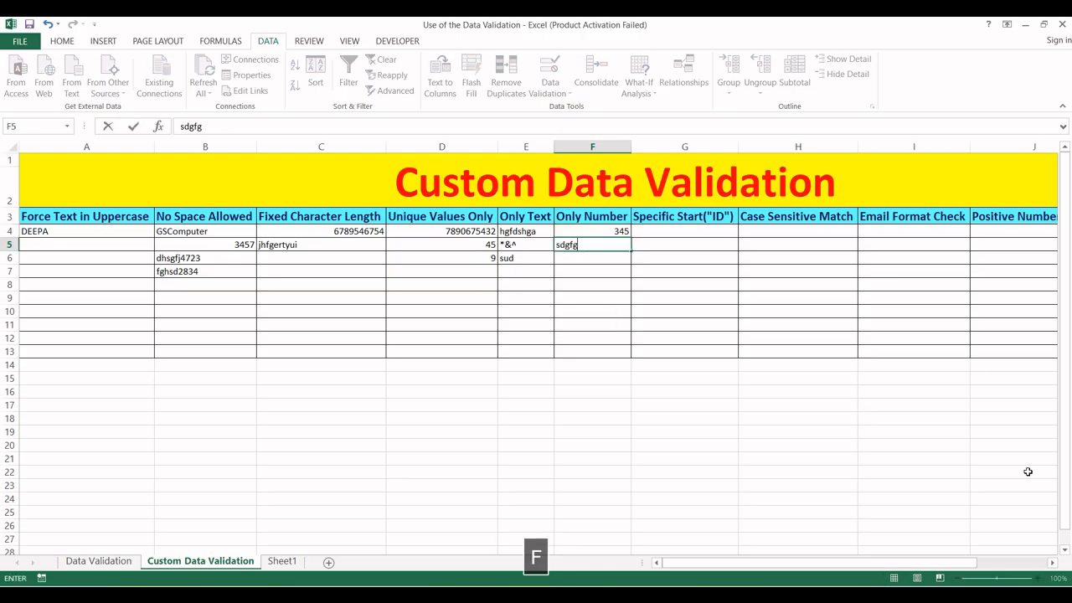
key(Return)
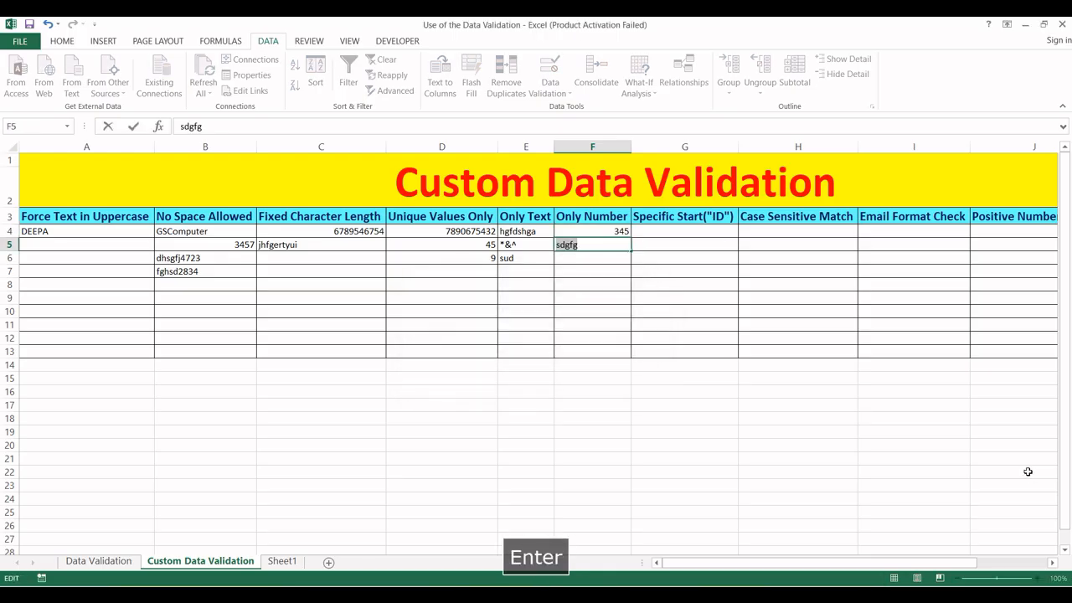
text(**&&^%)
key(Return)
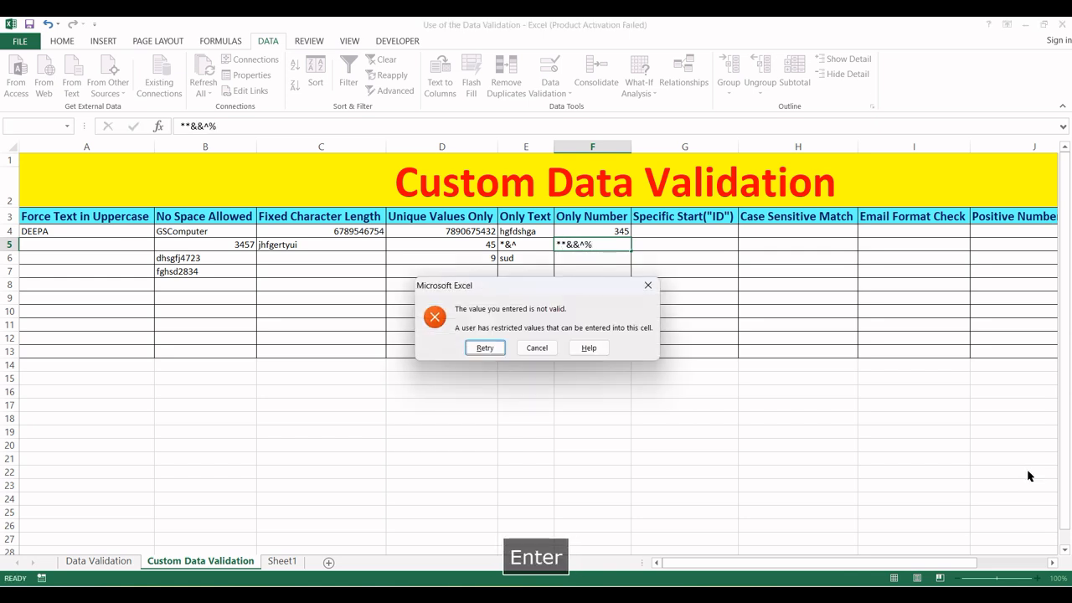
key(Escape)
text(8346859)
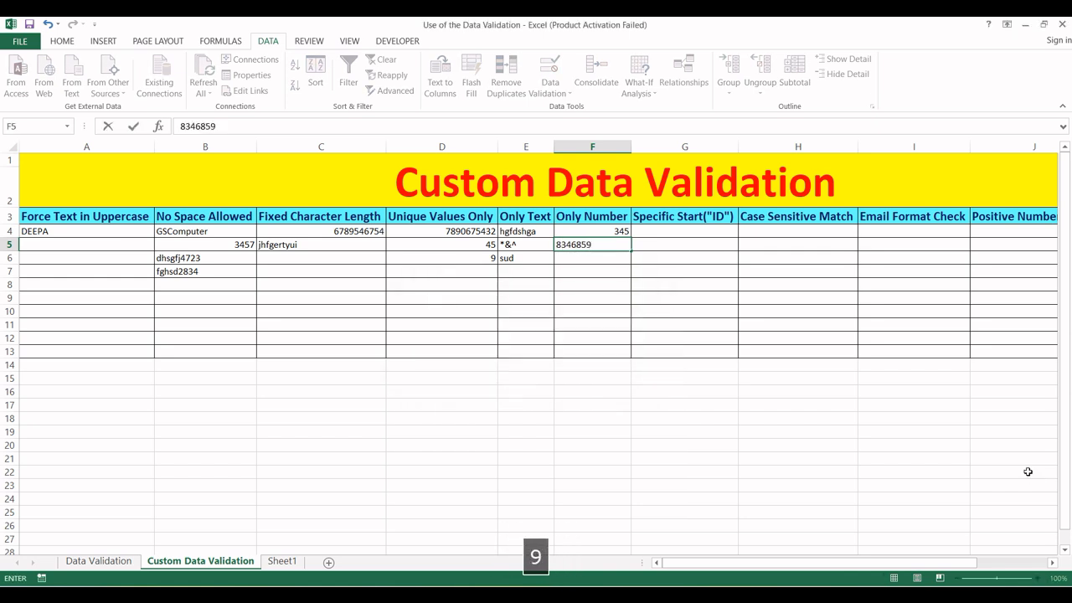
key(Right)
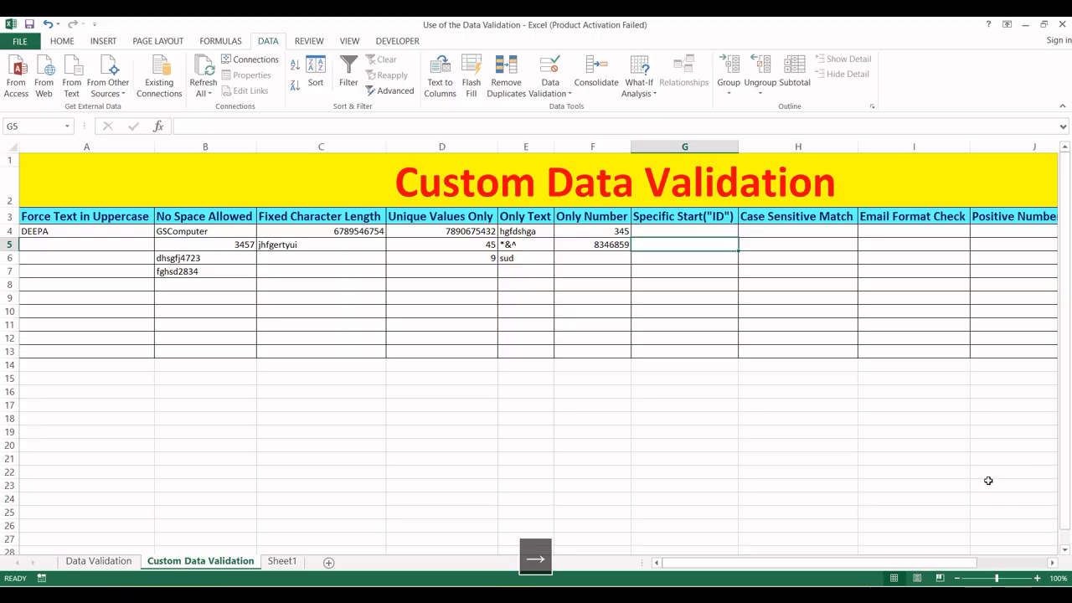
click(681, 232)
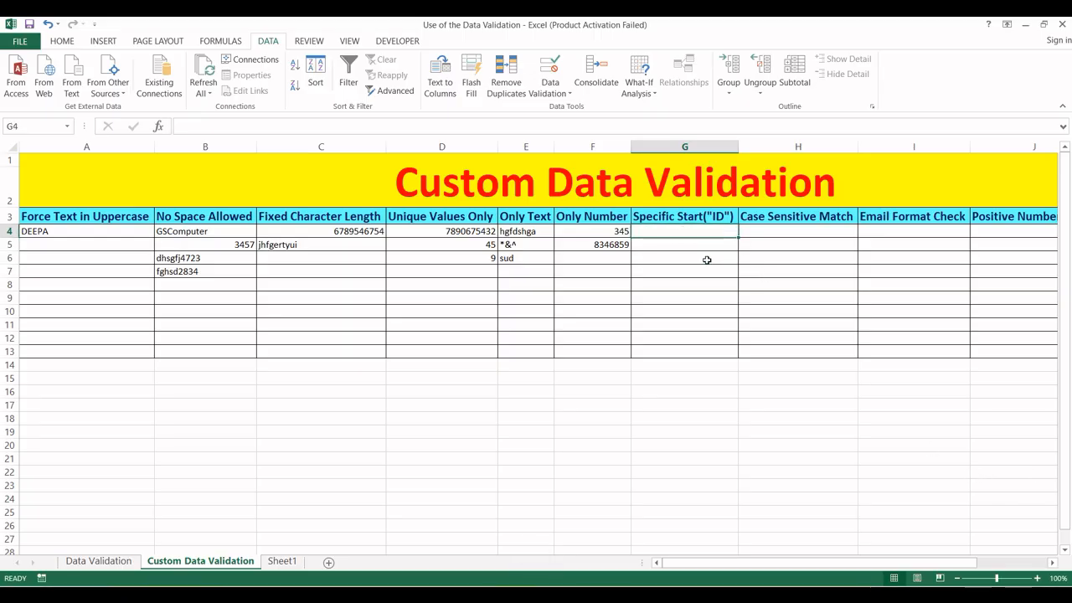
click(660, 381)
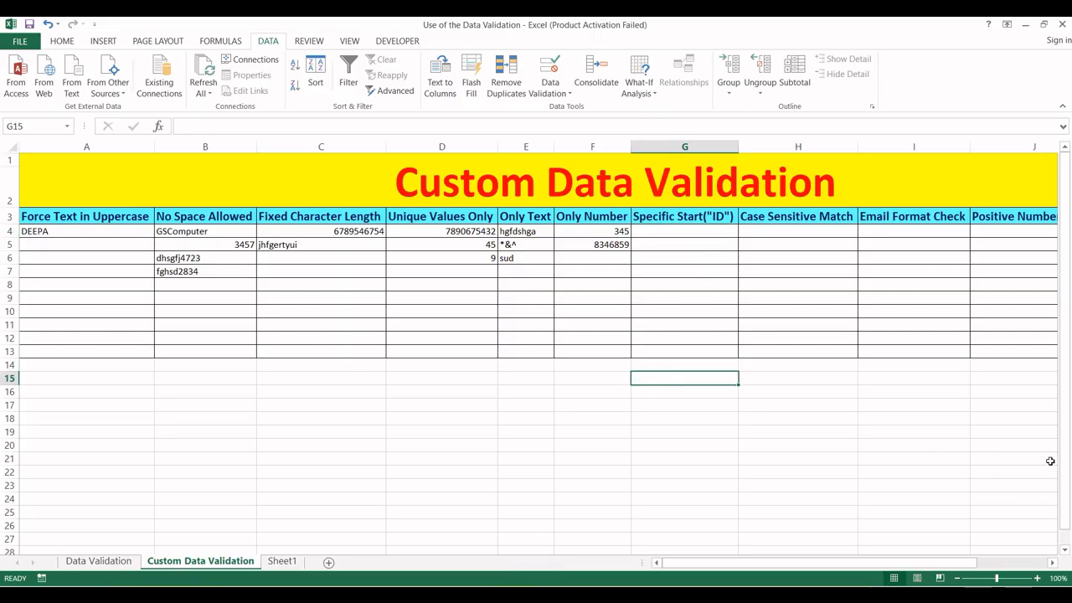
- Enter scratch values 450 and 670 in G15:G16, RS and RS670 in H15:H16
text(450)
key(Return)
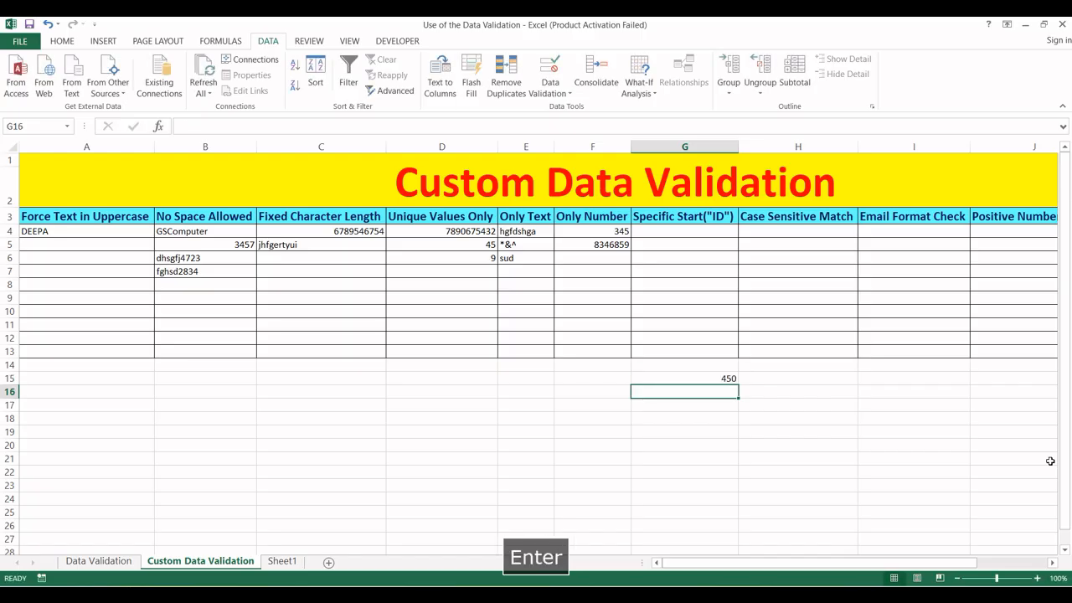
text(670)
key(Return)
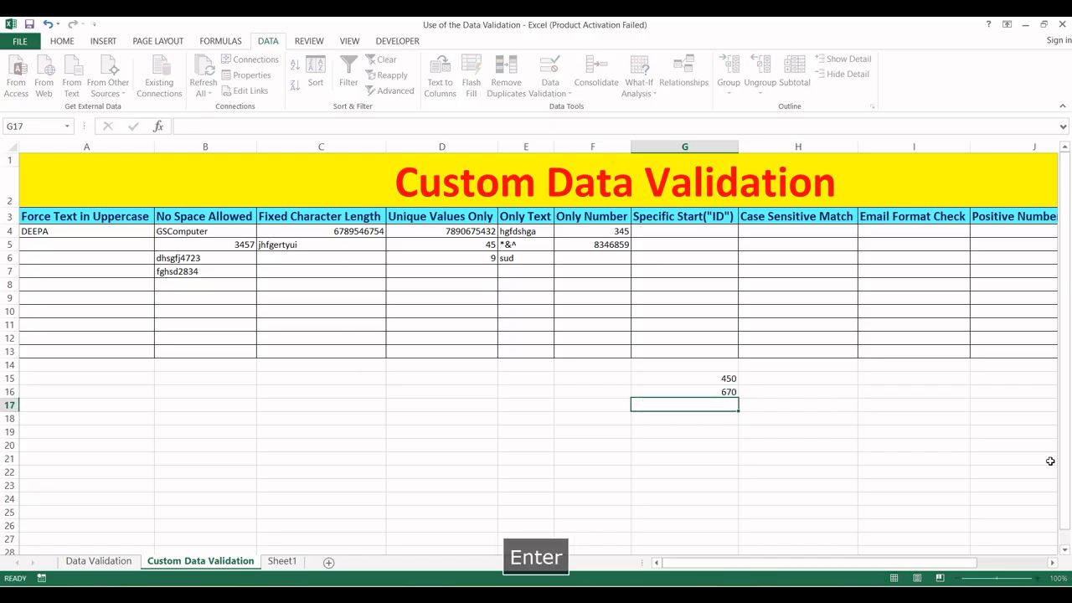
key(Up)
key(Right)
key(Up)
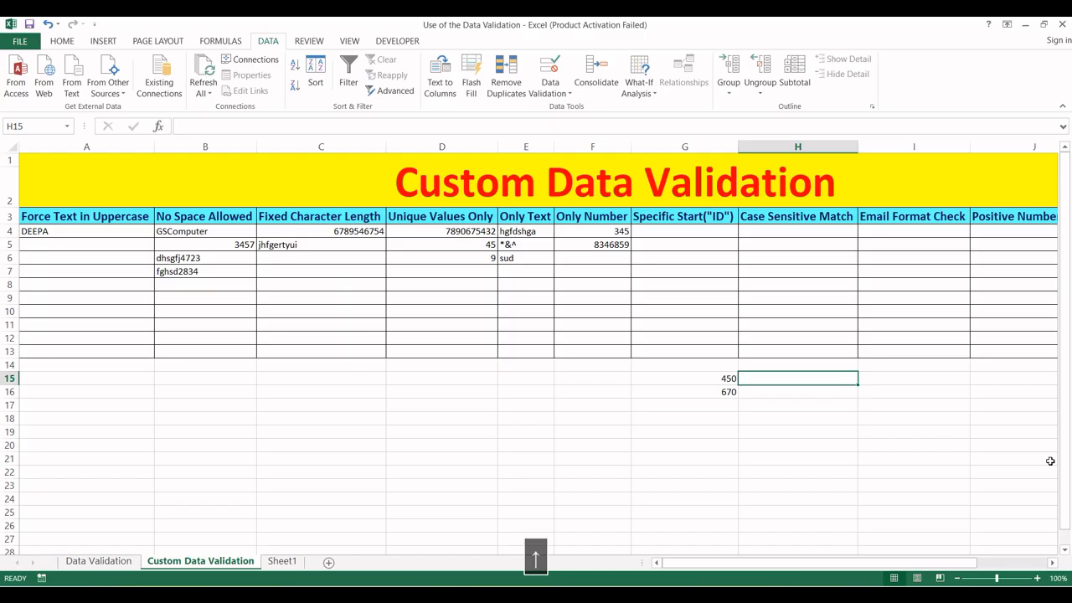
text(RS)
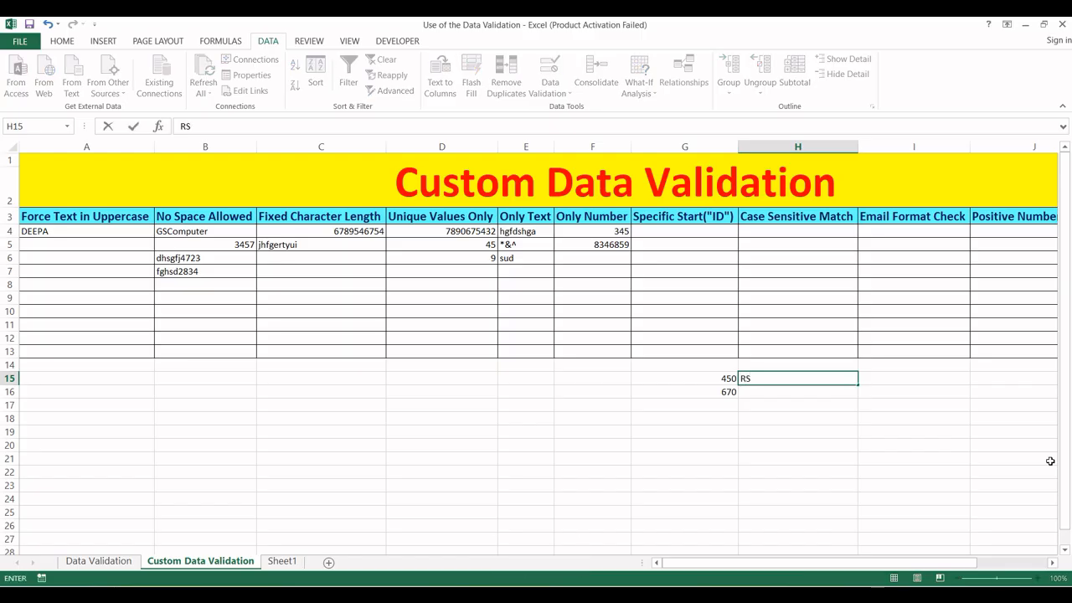
key(Return)
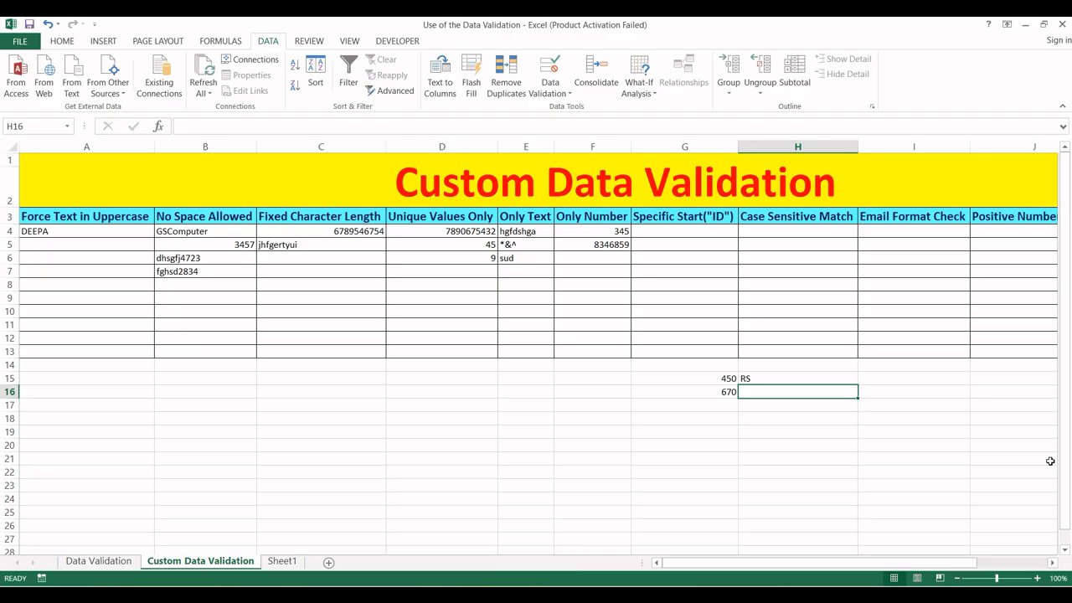
text(RS)
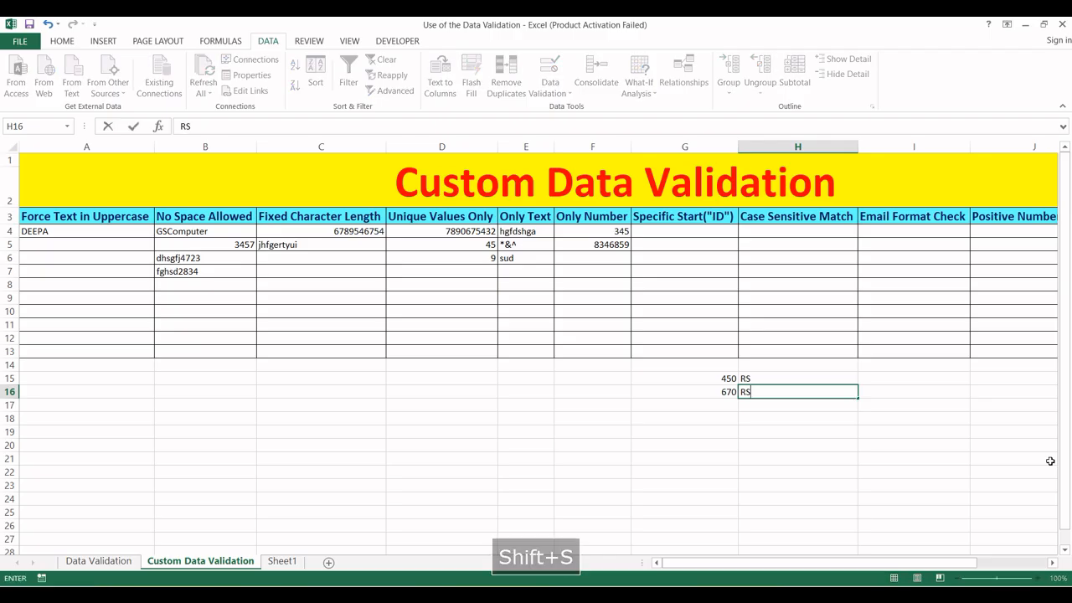
text(670)
key(Return)
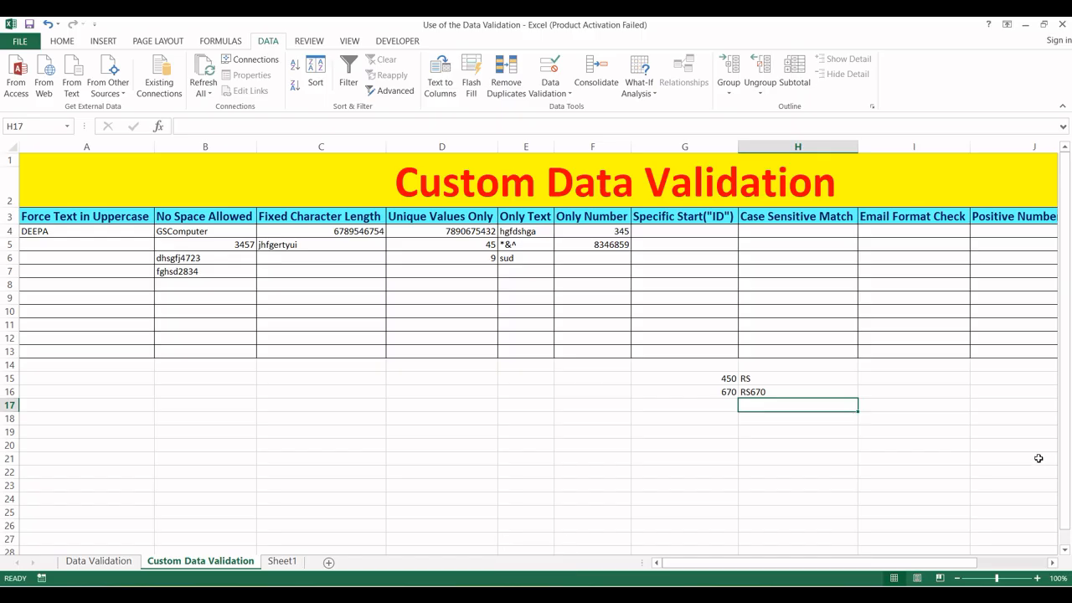
- Delete the scratch values from columns H and G, returning to G4
drag(775, 366, 772, 407)
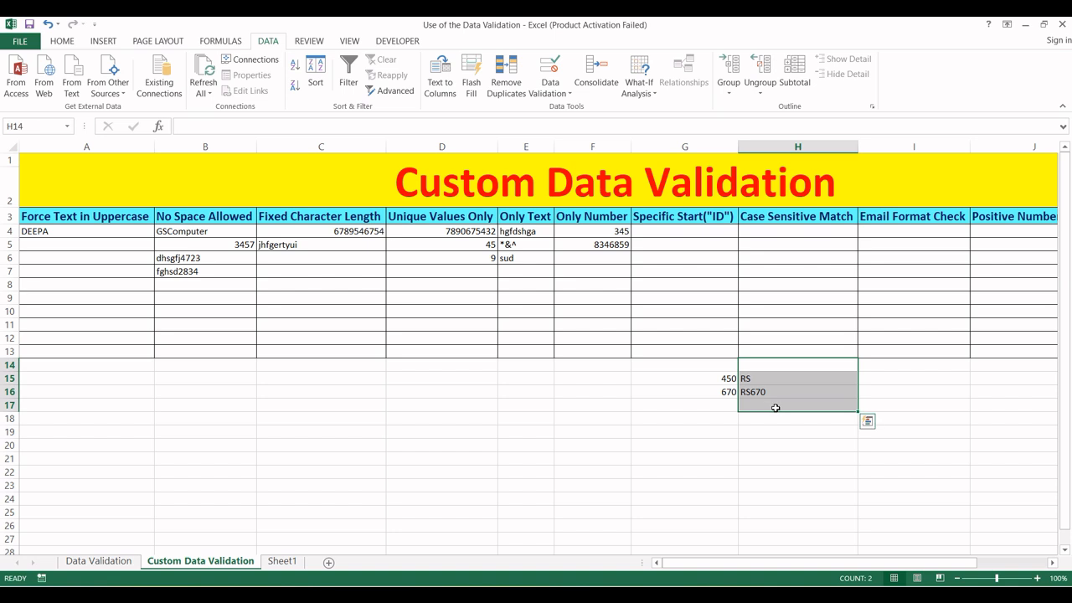
key(Delete)
drag(718, 382, 718, 396)
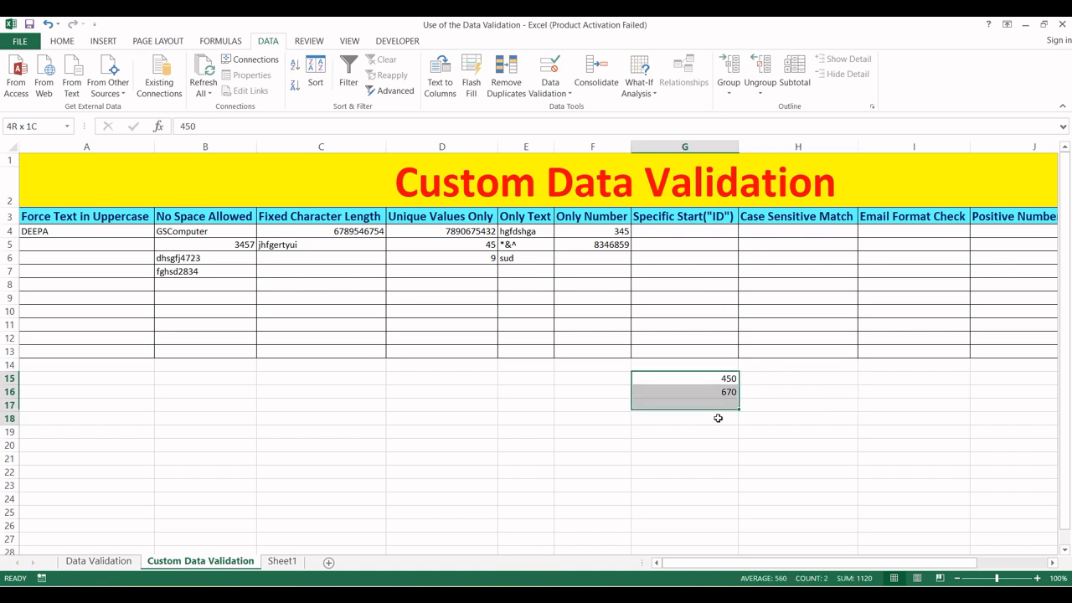
key(Delete)
click(708, 231)
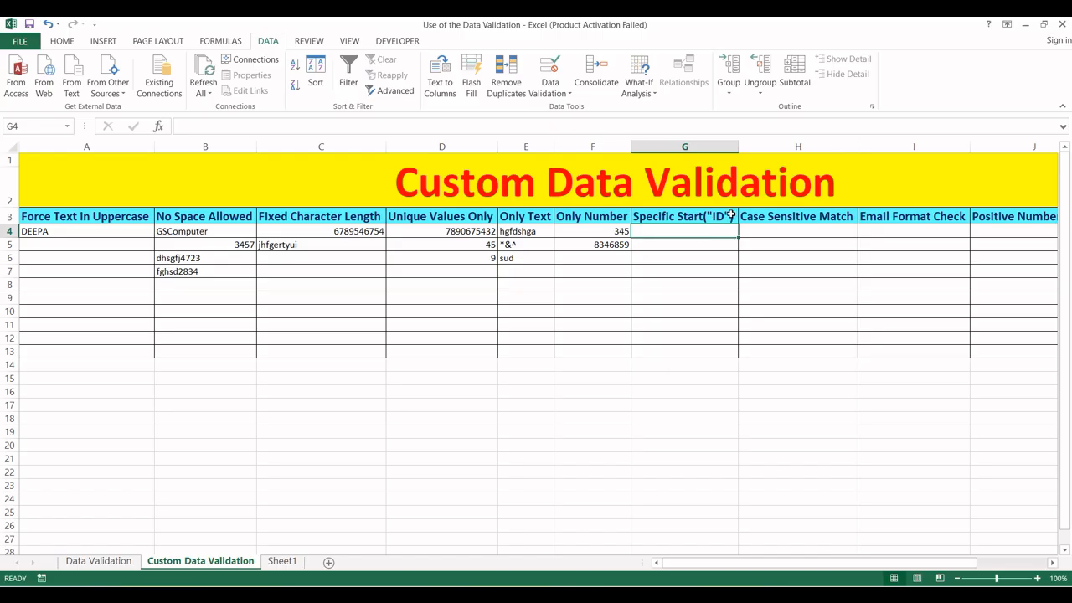
- Rename the G3 header to Specific Start("Rs")
click(726, 211)
double_click(725, 211)
key(BackSpace)
key(BackSpace)
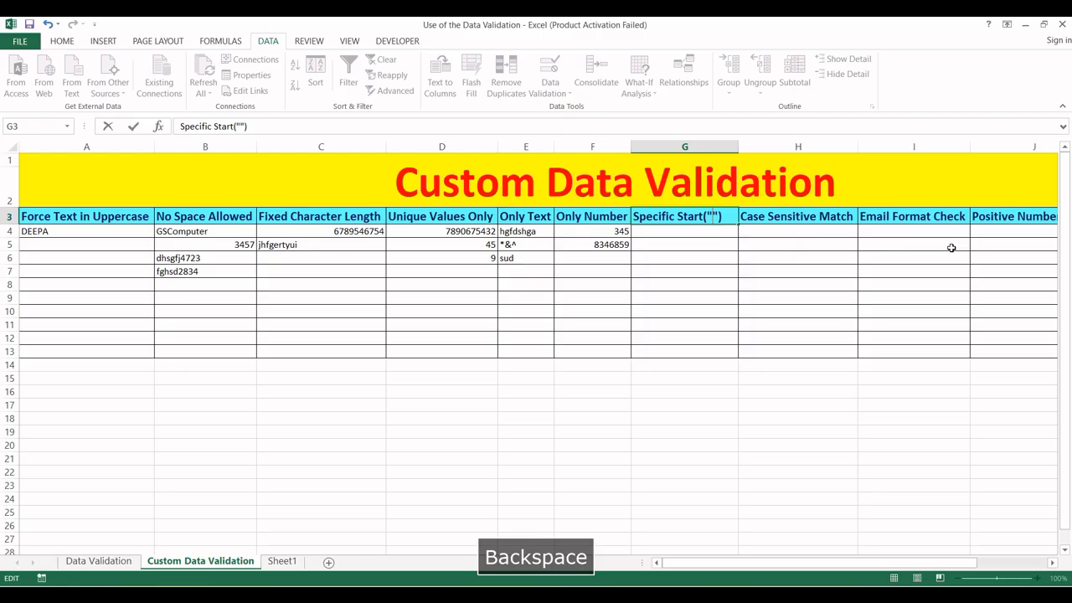
text(Rs)
- Select G4:G13 and choose Custom as the data validation type
drag(708, 238, 703, 354)
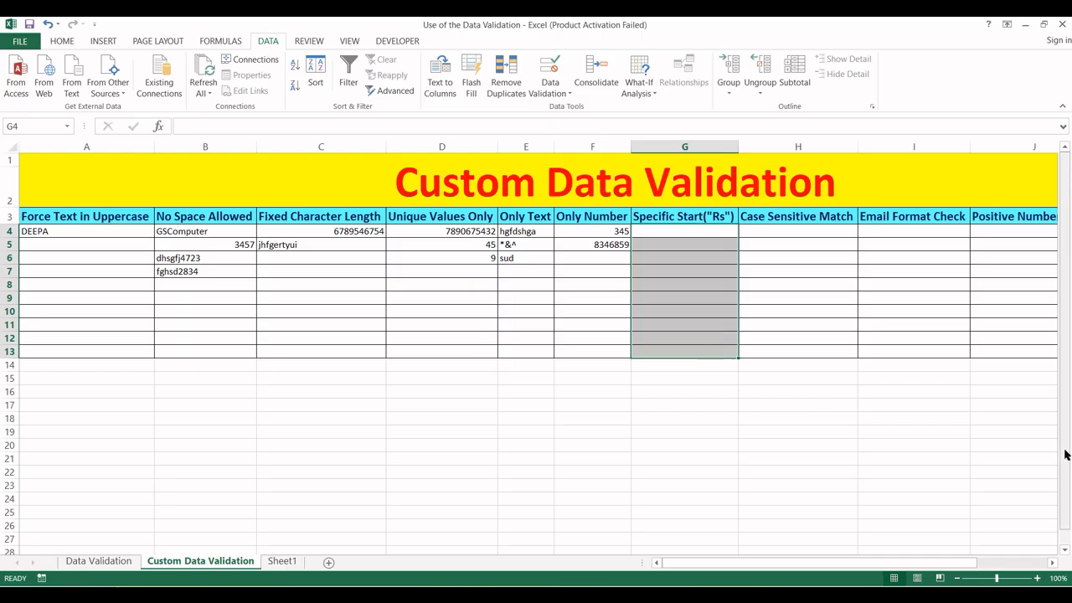
key(alt+a)
key(v)
key(v)
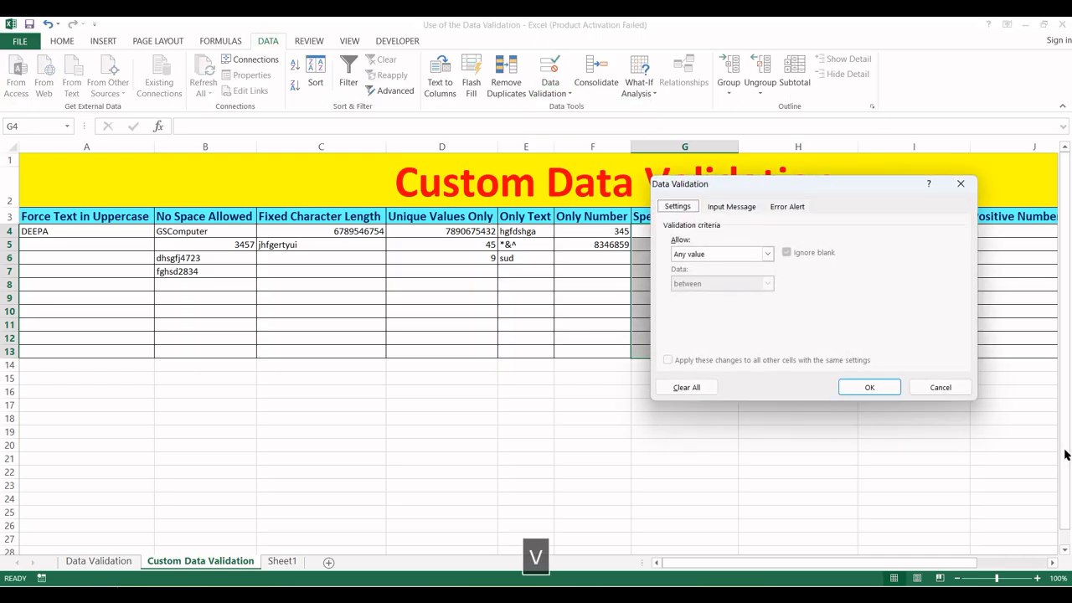
click(767, 254)
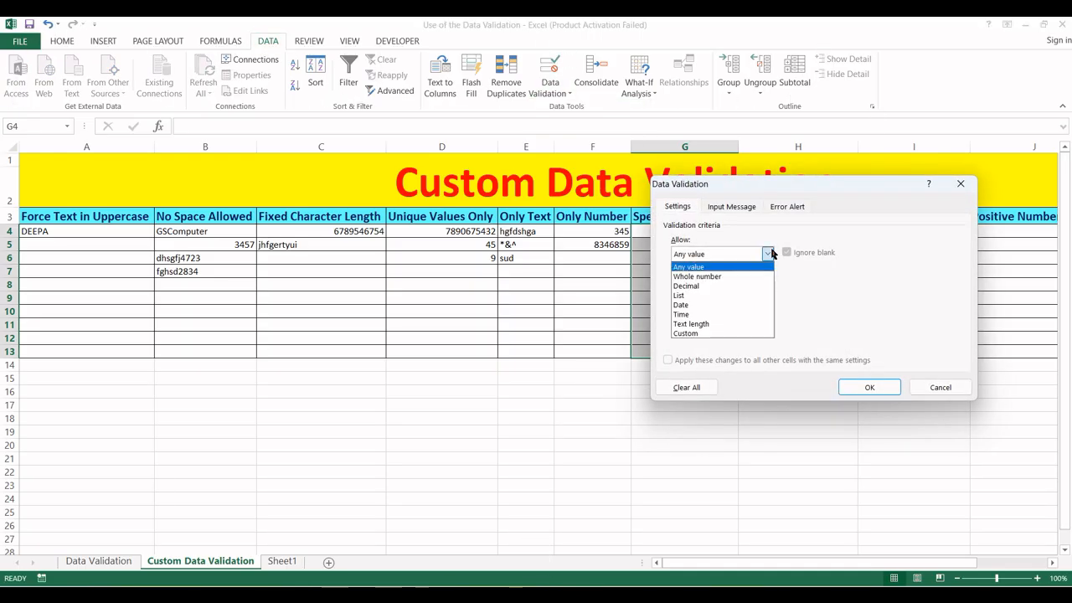
click(691, 331)
click(695, 311)
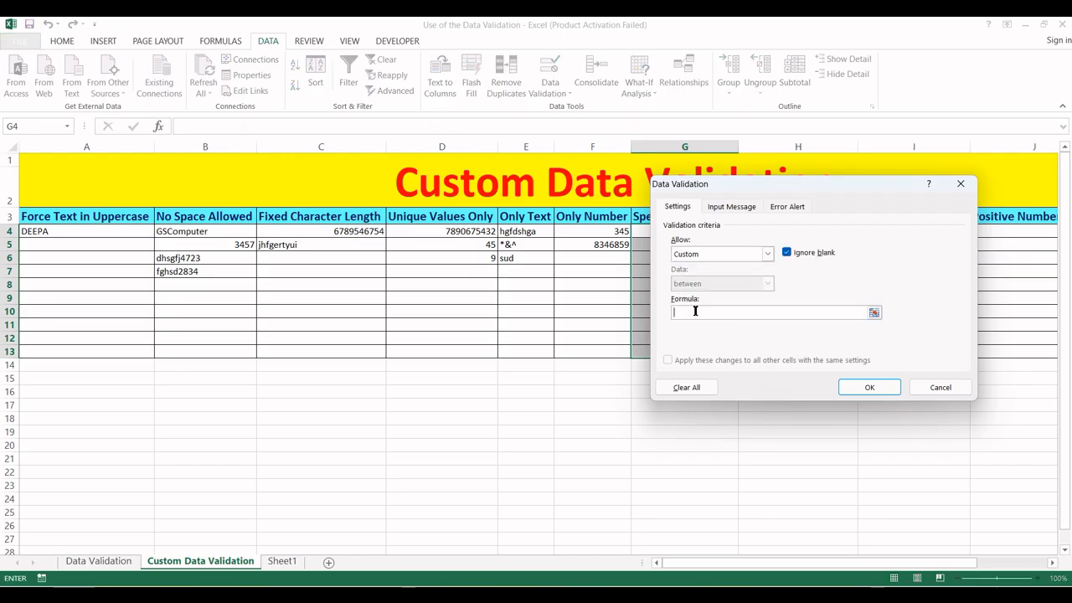
- Enter the formula =LEFT(G4,2)="Rs" and apply the rule
text(=left()
drag(748, 191, 826, 185)
click(668, 233)
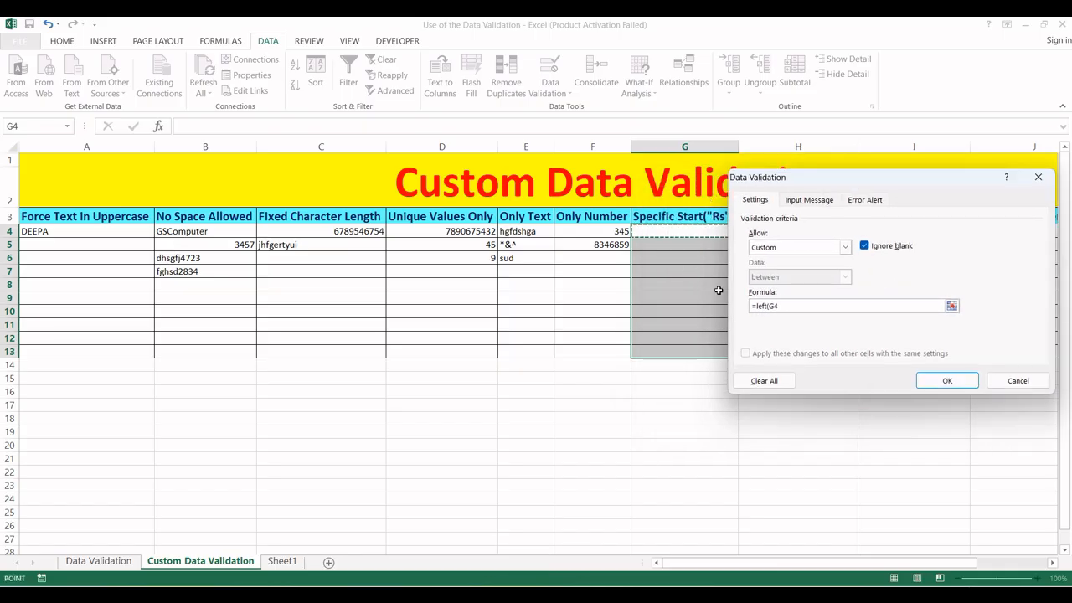
text(,)
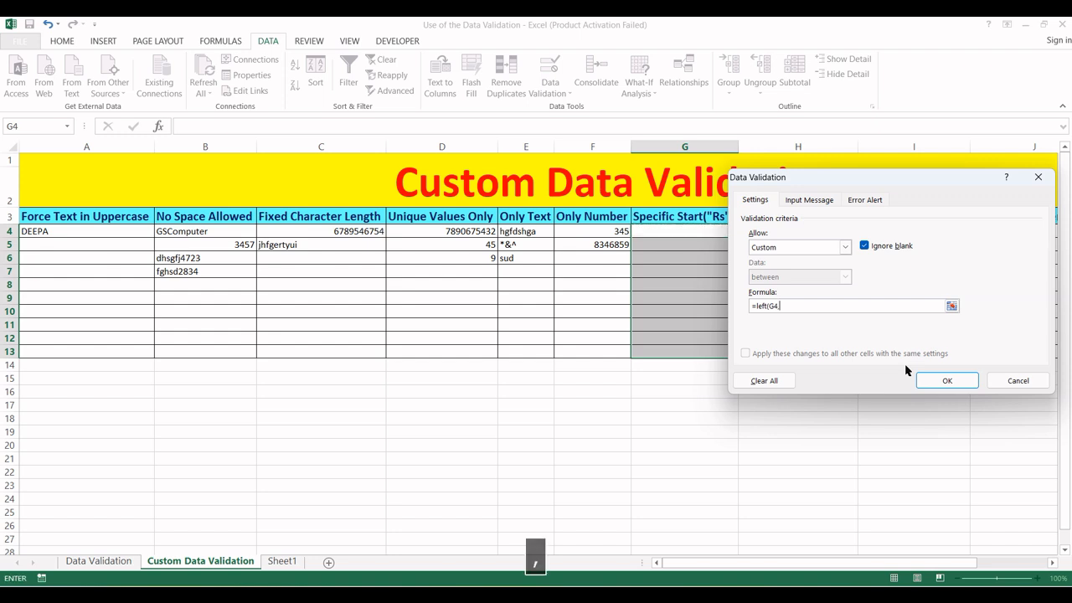
drag(833, 181, 662, 283)
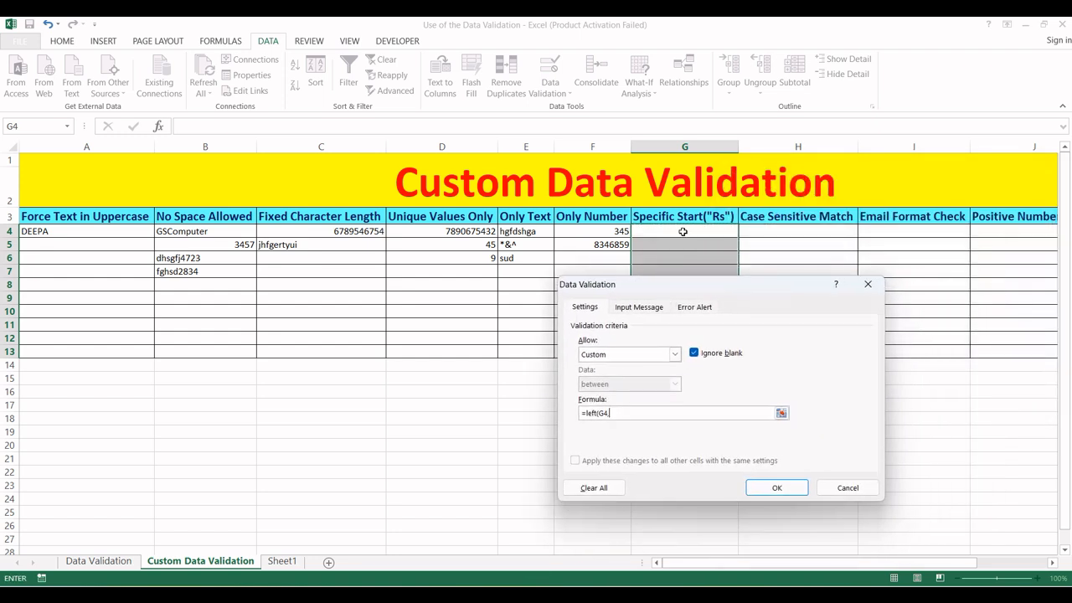
key(BackSpace)
text(,2)
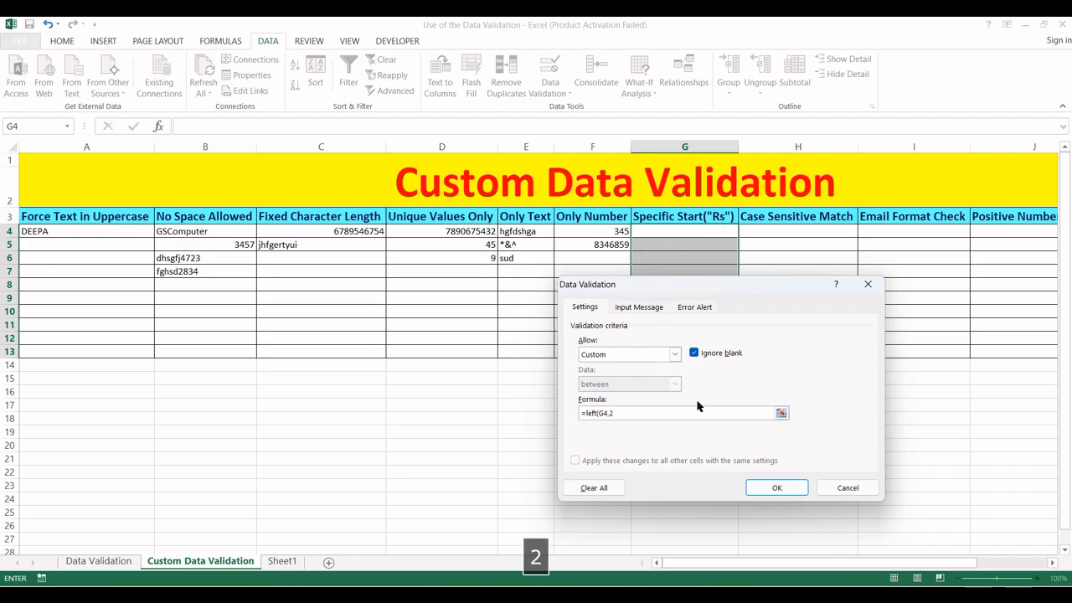
text())
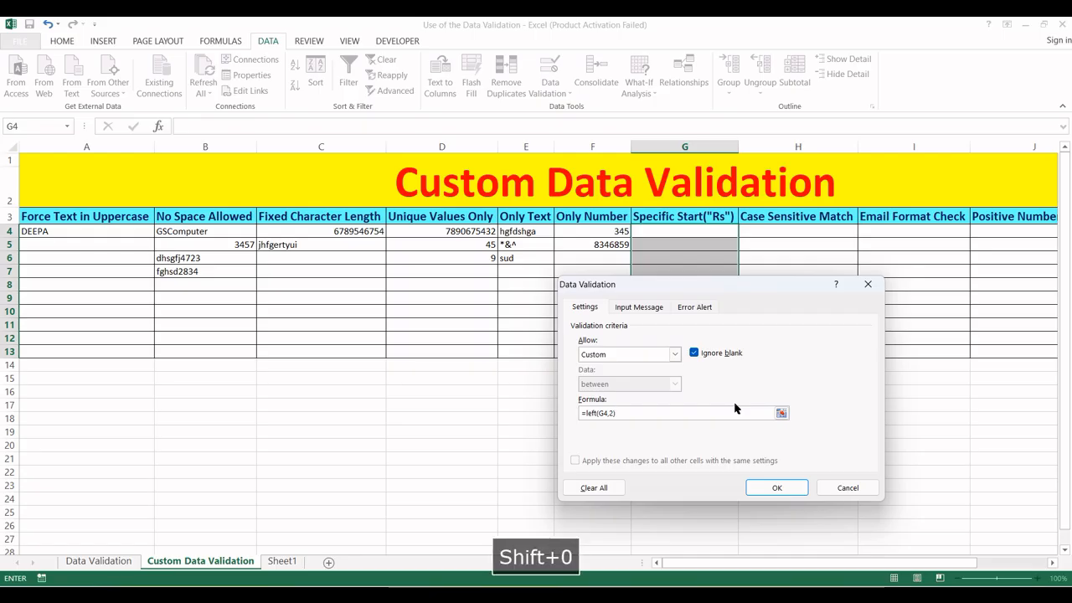
text(=)
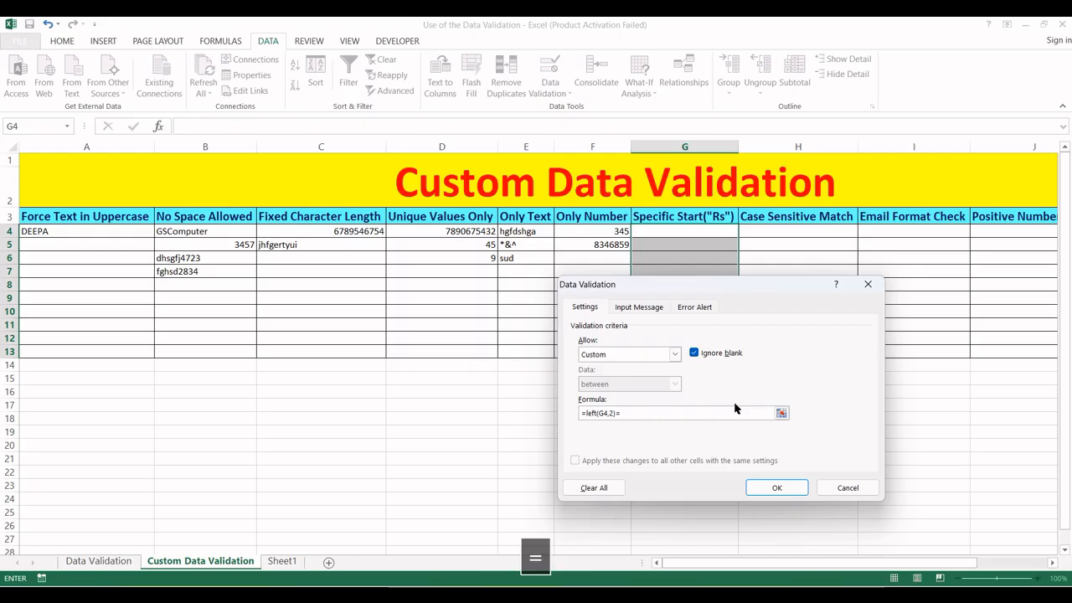
text(")
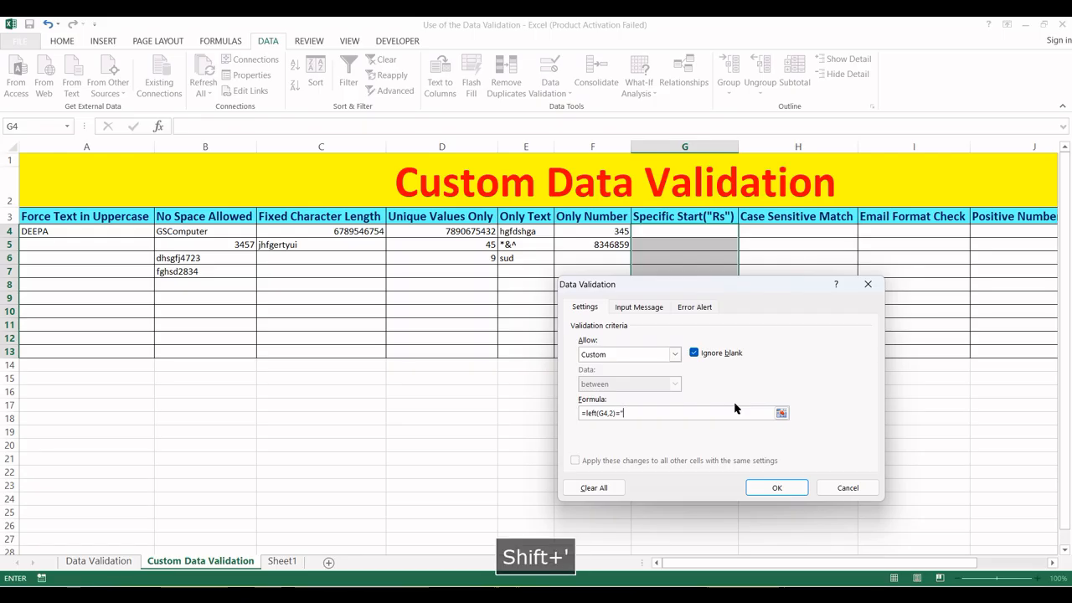
text(Rs)
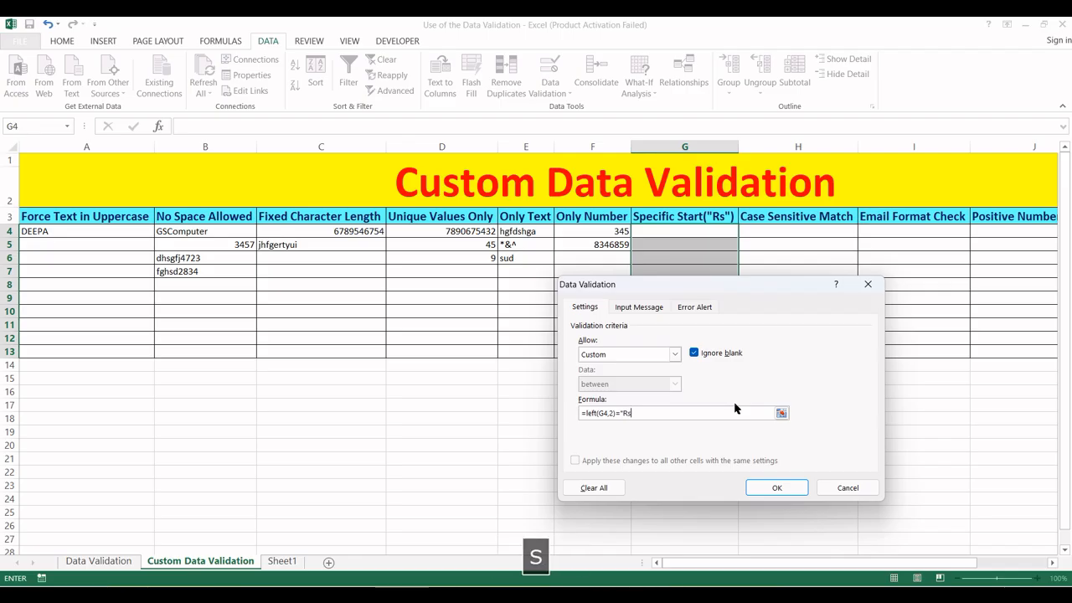
click(771, 488)
click(681, 235)
- Check that 456 is rejected in G4 while Rs 4546 is accepted
text(456)
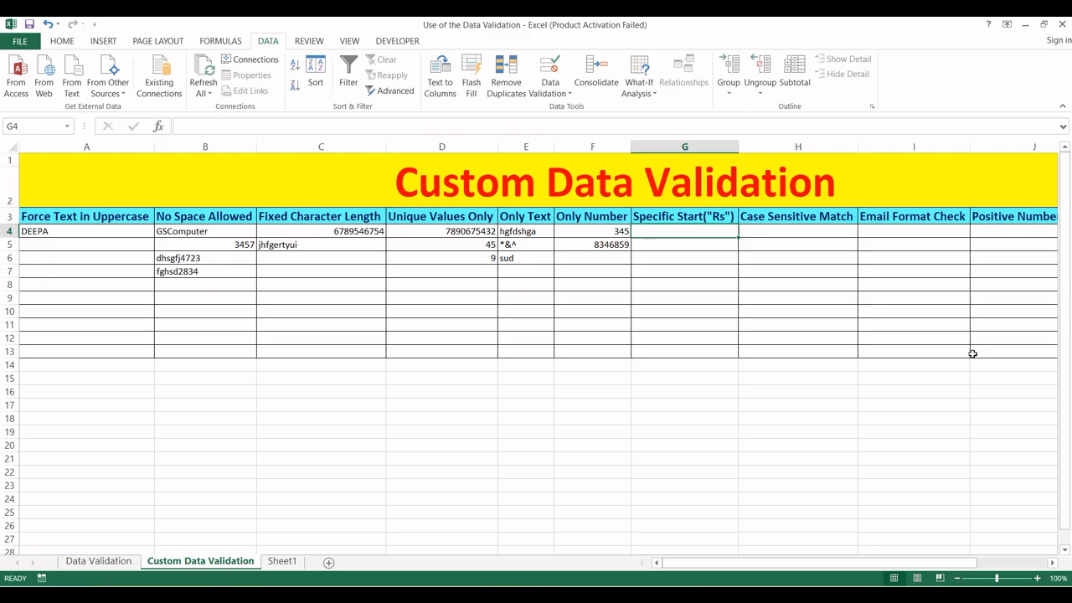
key(Return)
key(Escape)
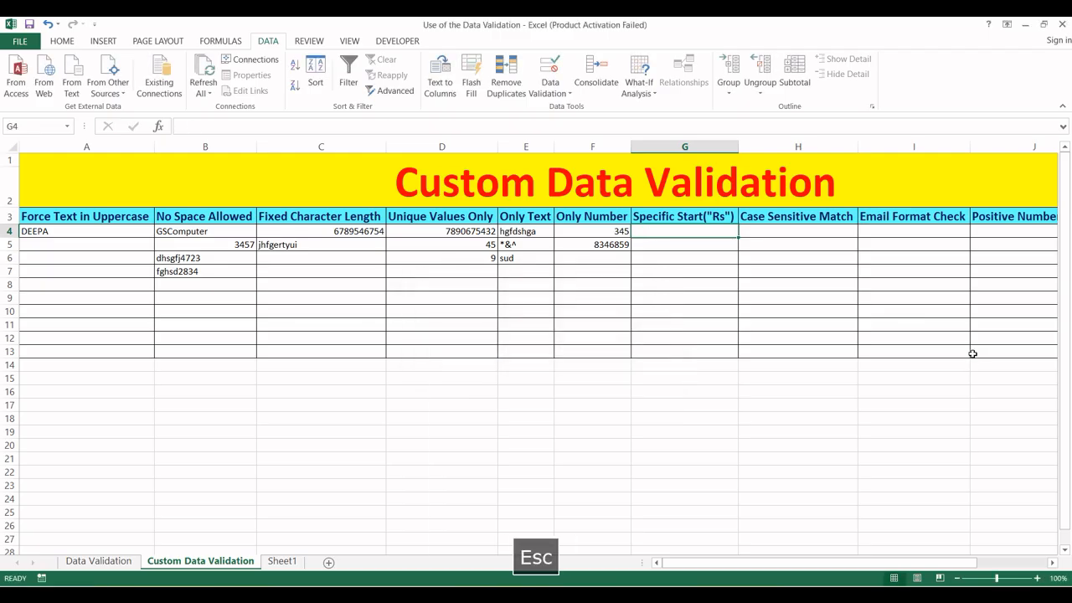
text(Rs)
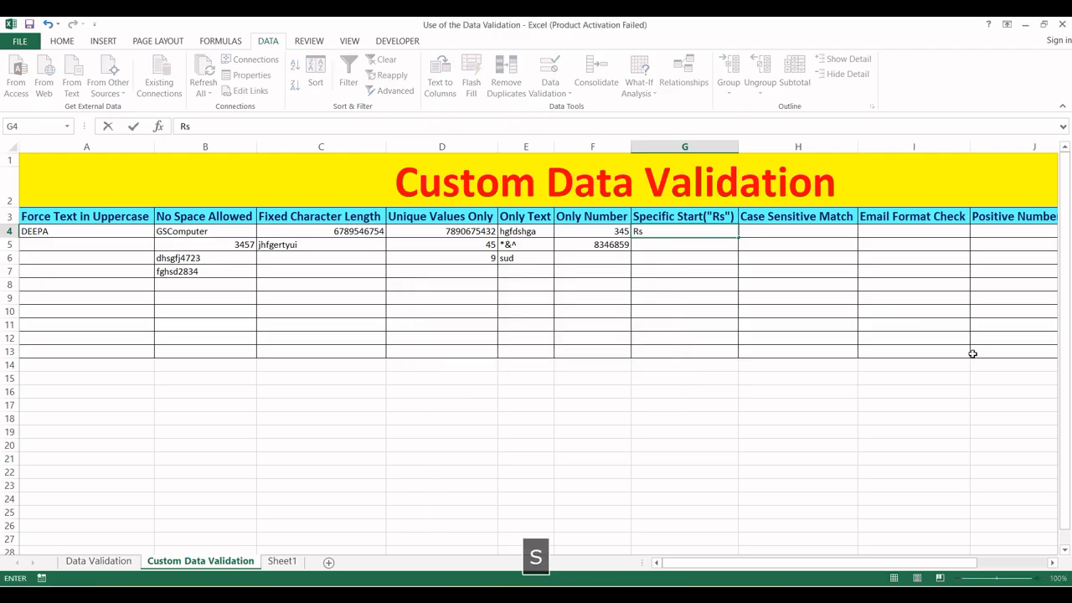
text( 4546)
key(Return)
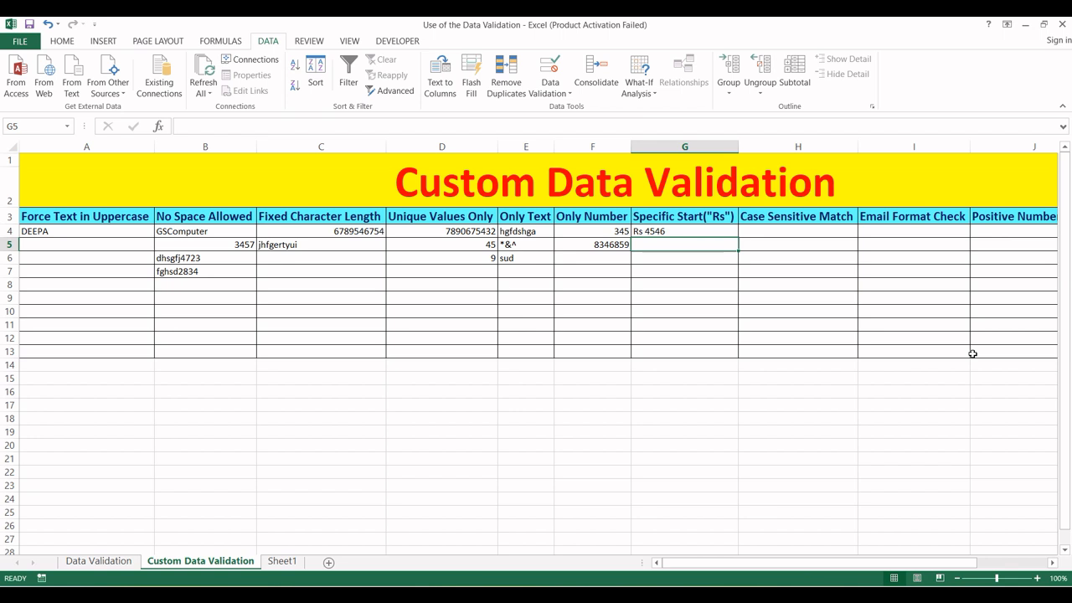
click(669, 235)
- Change the G4:G13 custom validation formula to =LEFT(G4,3)="Pcs", replacing the Rs check
drag(668, 239, 680, 344)
key(alt)
key(a)
key(v)
key(v)
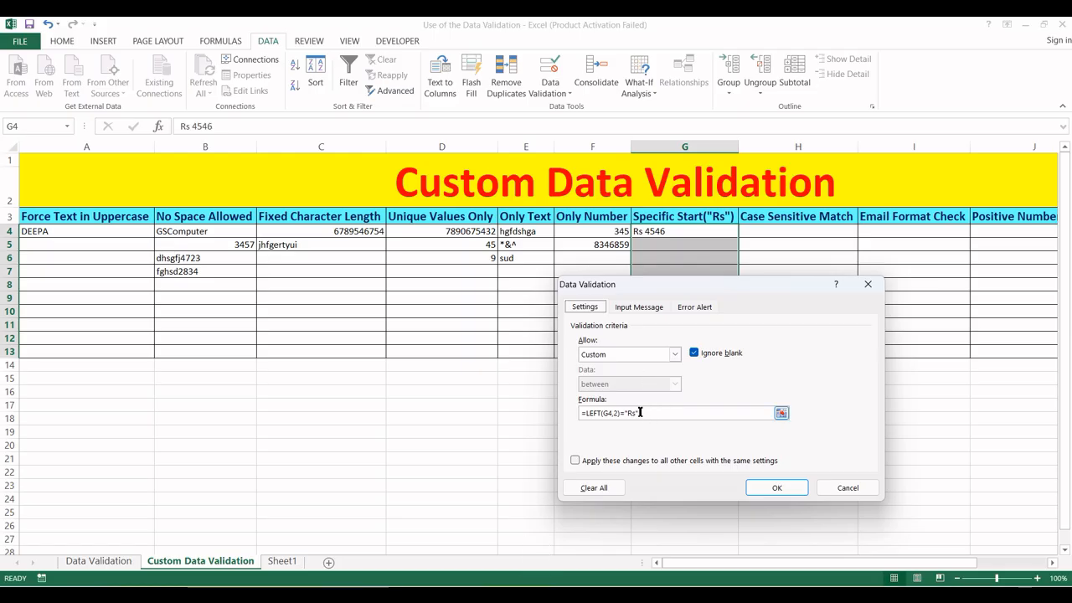
click(636, 414)
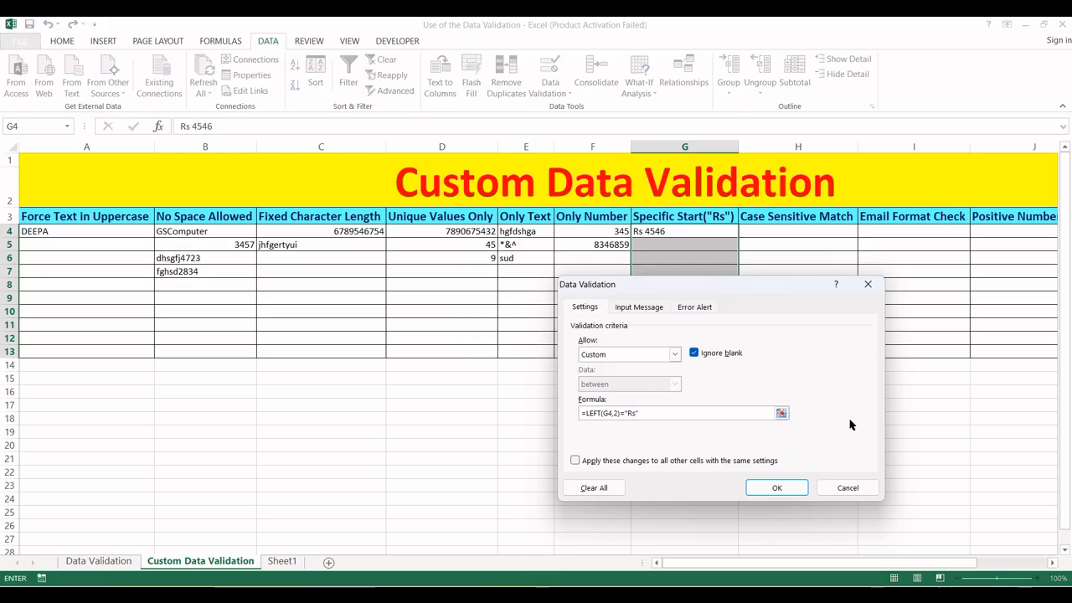
key(BackSpace)
key(BackSpace)
key(BackSpace)
text(Pcs)
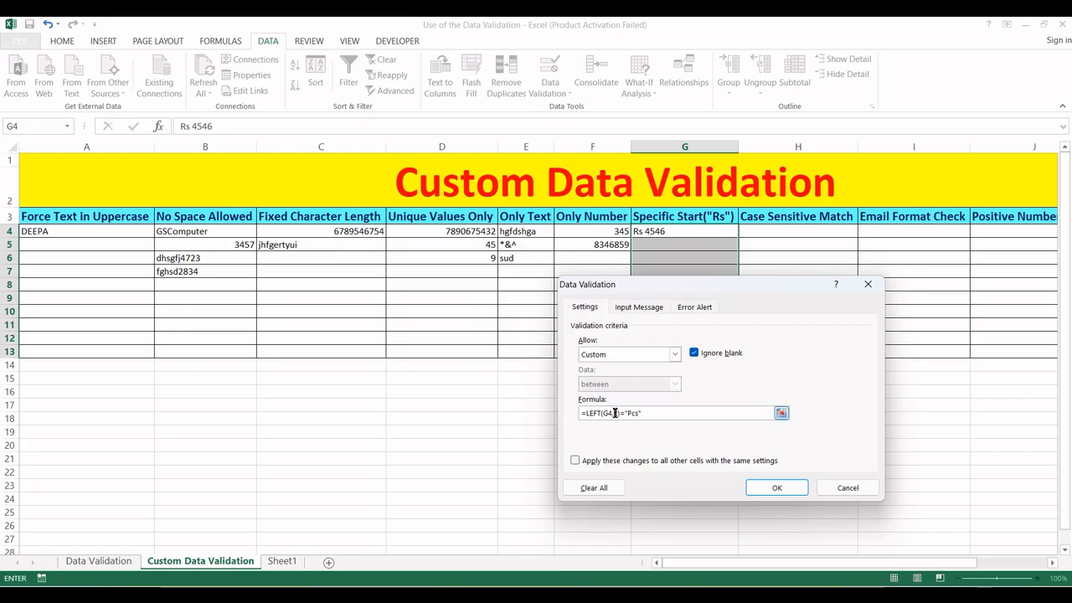
key(Delete)
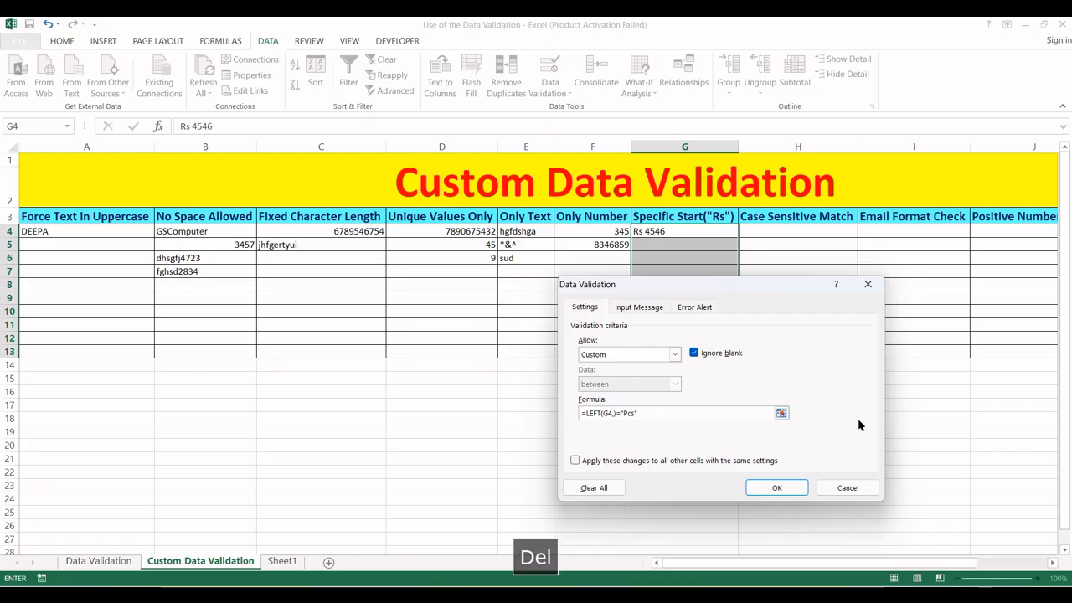
text(3)
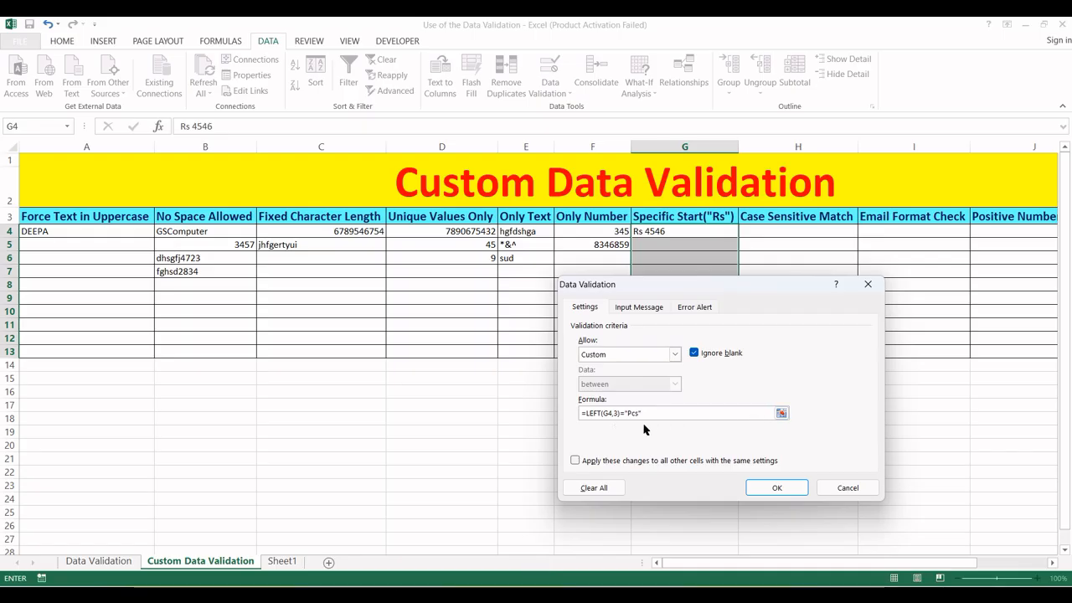
click(777, 489)
click(682, 232)
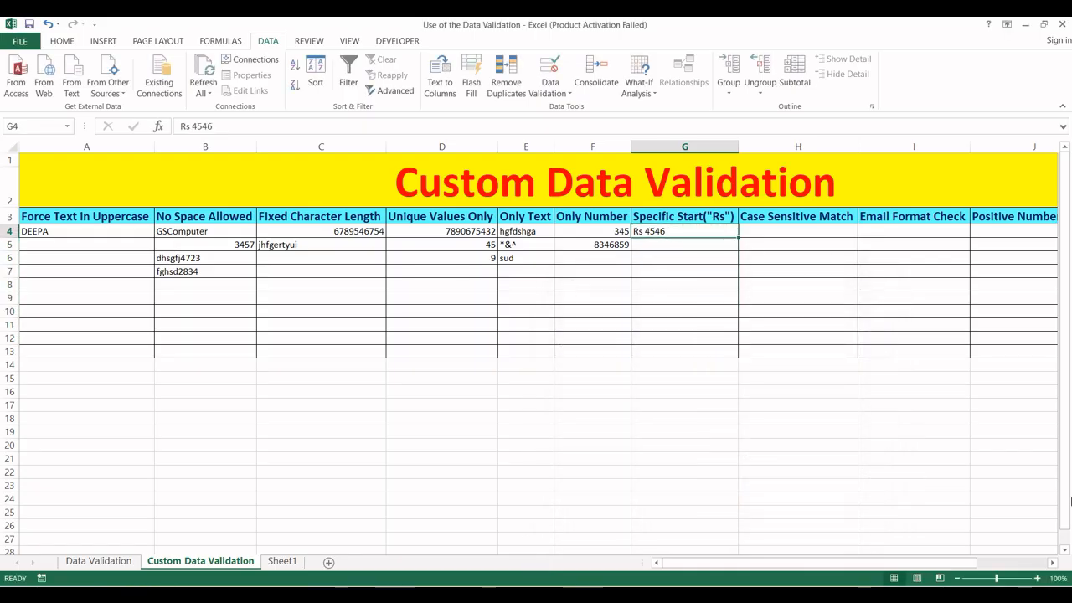
- Enter Pcs 345 in G4 (accepted), then try 832864 in G5 and dismiss the rejection
text(Pcs)
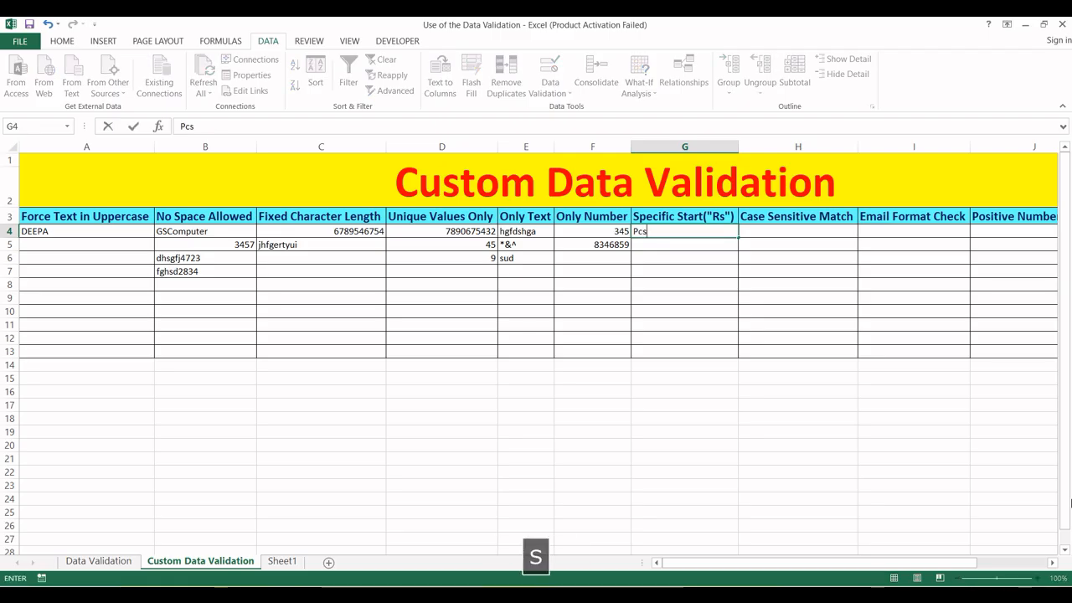
text( 345)
key(Return)
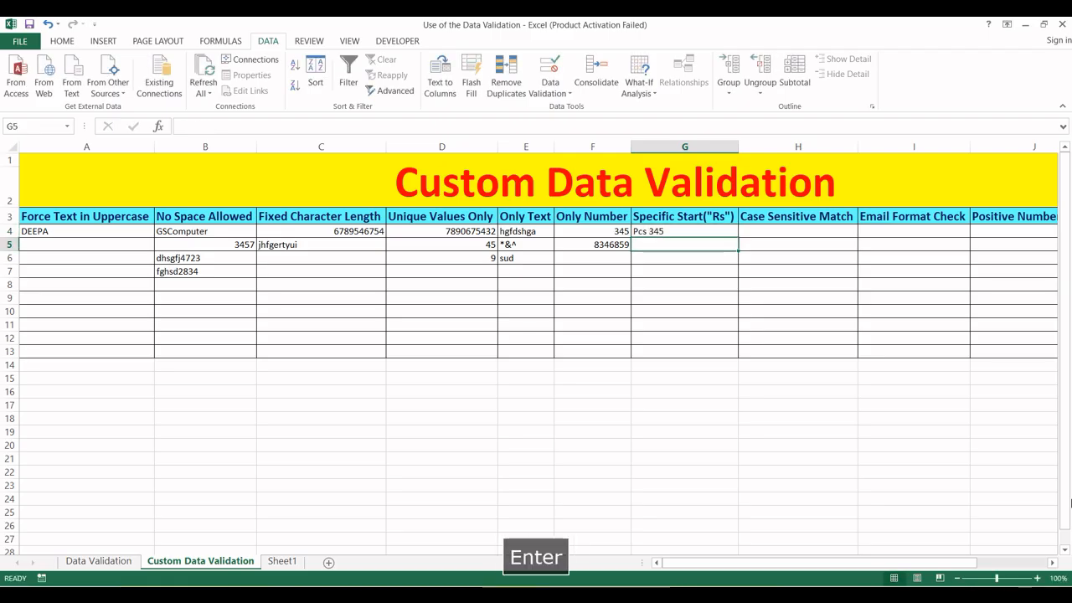
text(832864)
key(Return)
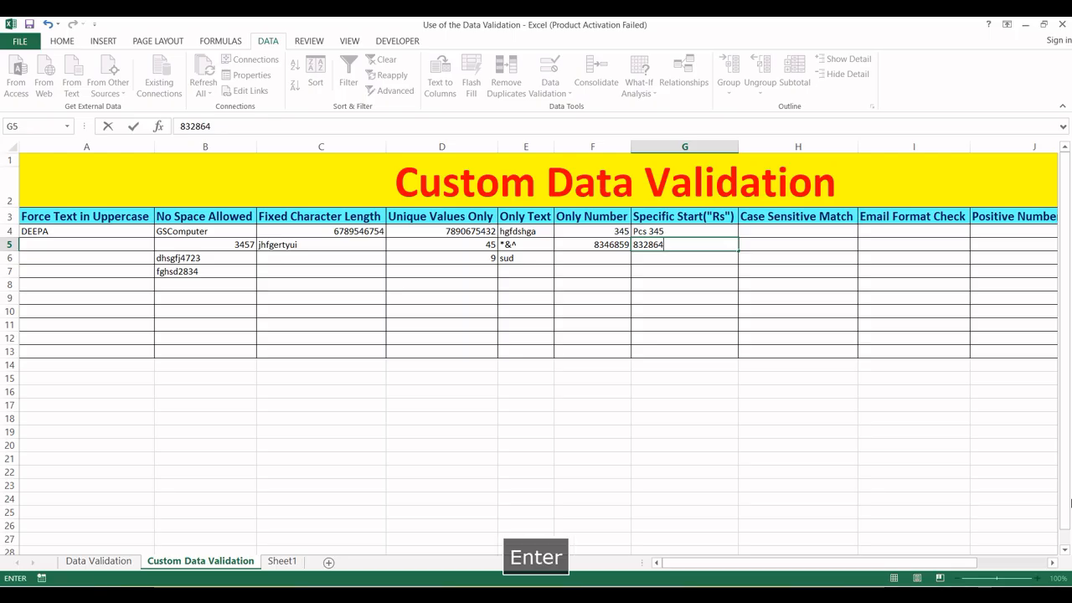
key(Escape)
- Select cells in the Case Sensitive Match column starting from H4
key(Right)
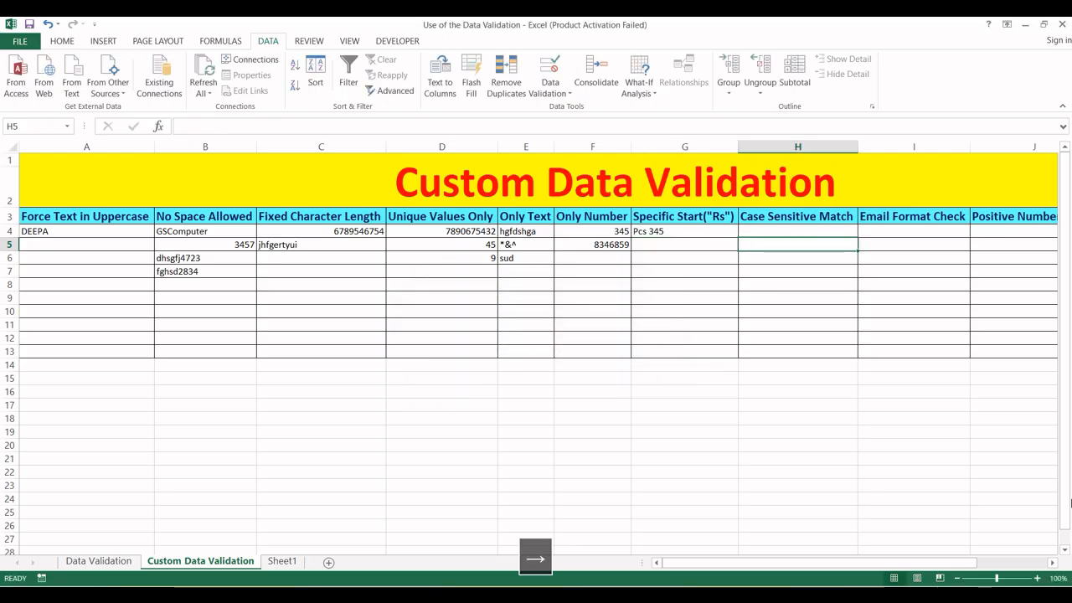
key(Up)
key(Left)
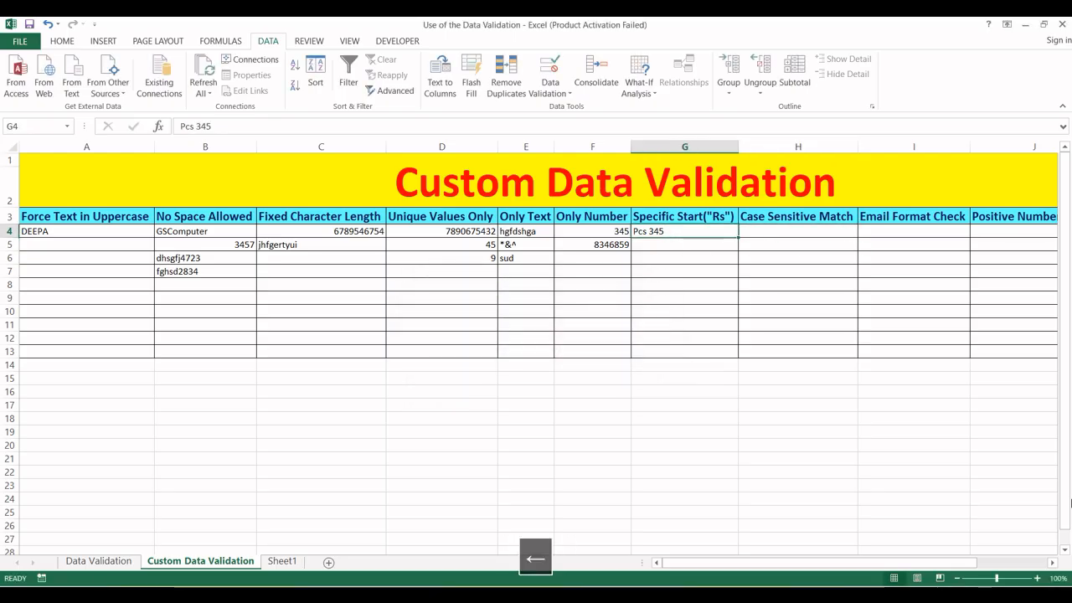
key(Right)
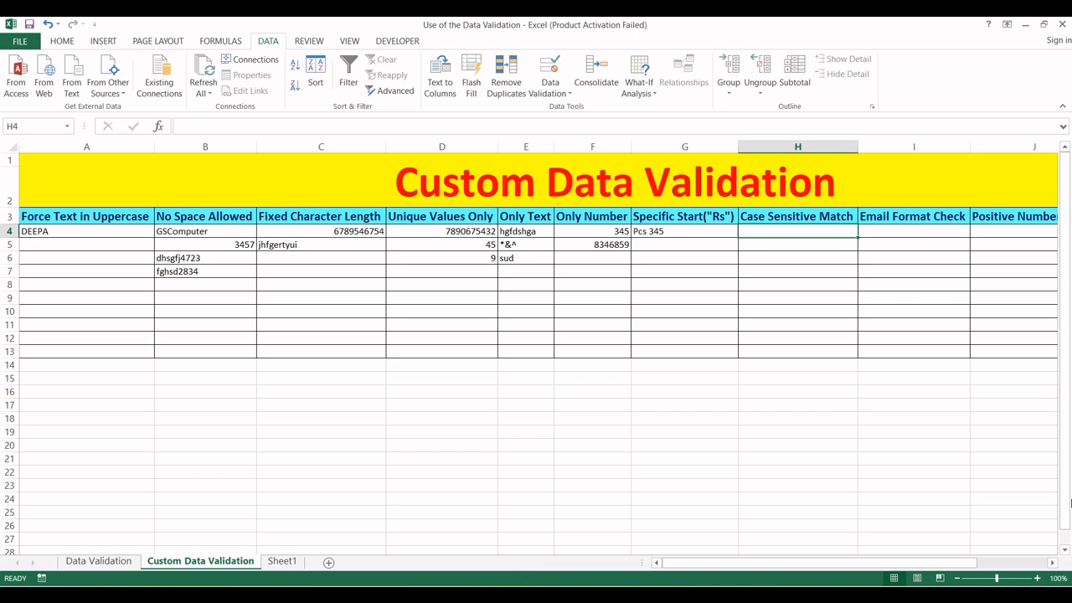
key(Down)
key(Up)
key(shift+Down)
key(shift+Down)
key(shift+Down)
key(shift+Down)
key(shift+Down)
key(shift+Down)
key(shift+Down)
key(shift+Down)
key(shift+Down)
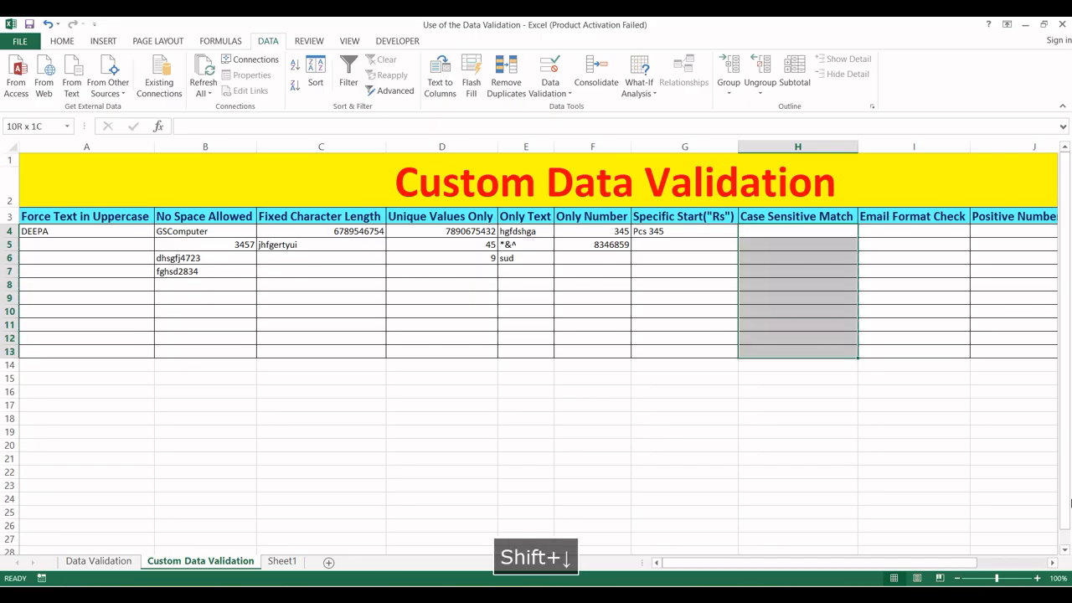
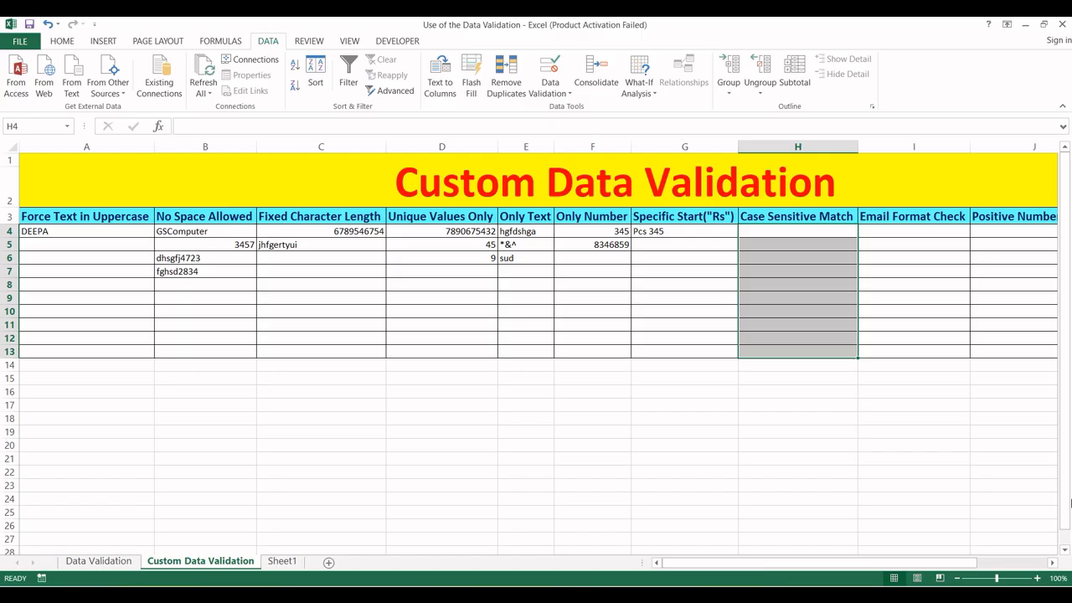
- Give H4:H13 the custom validation formula =EXACT(H4,"2026")
key(alt)
key(a)
key(v)
key(v)
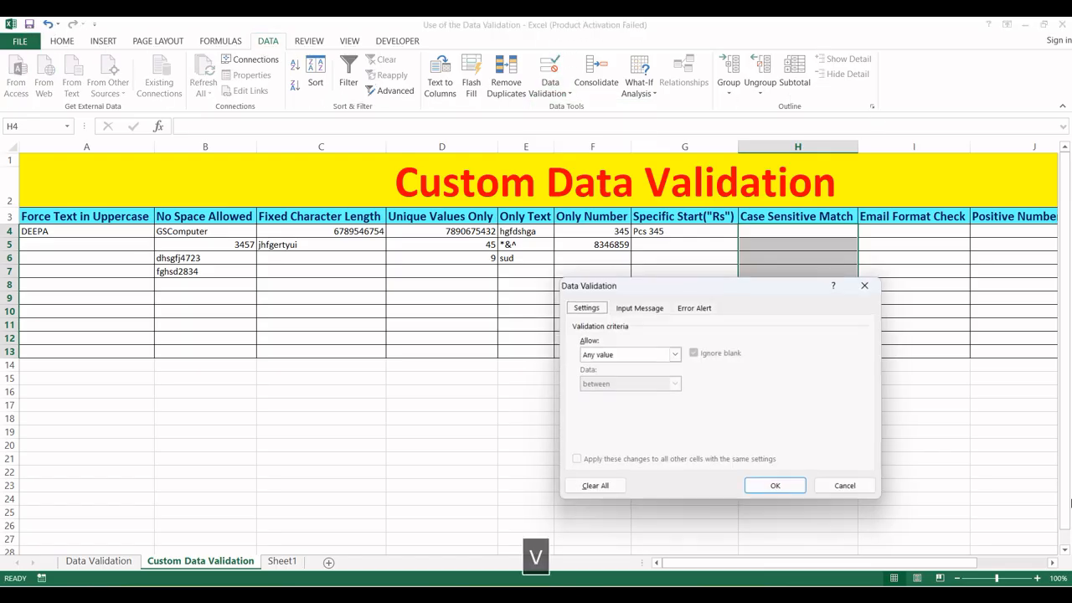
click(675, 354)
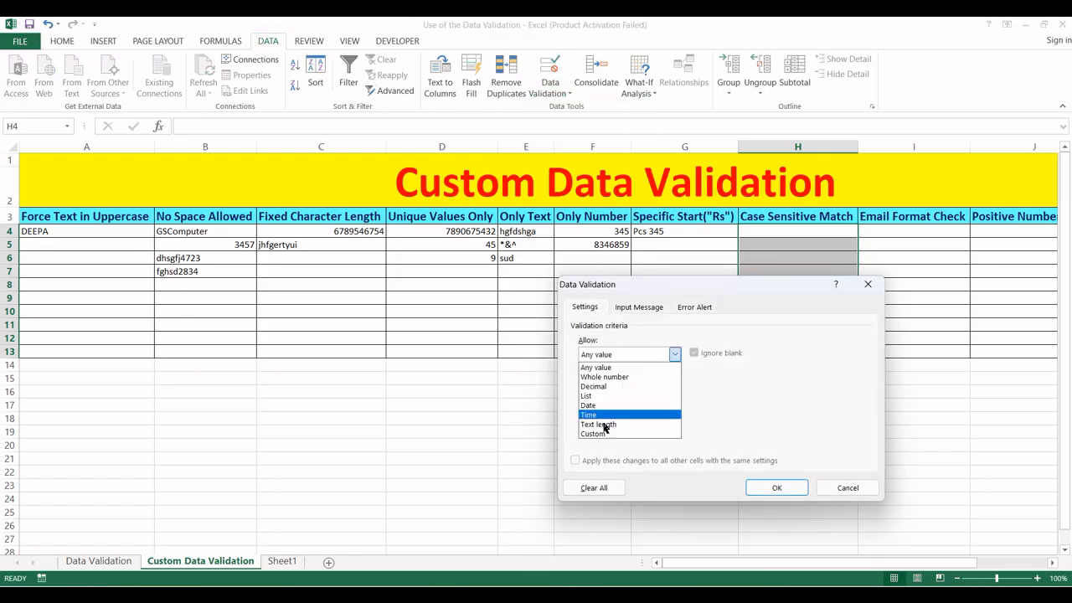
click(603, 441)
click(611, 413)
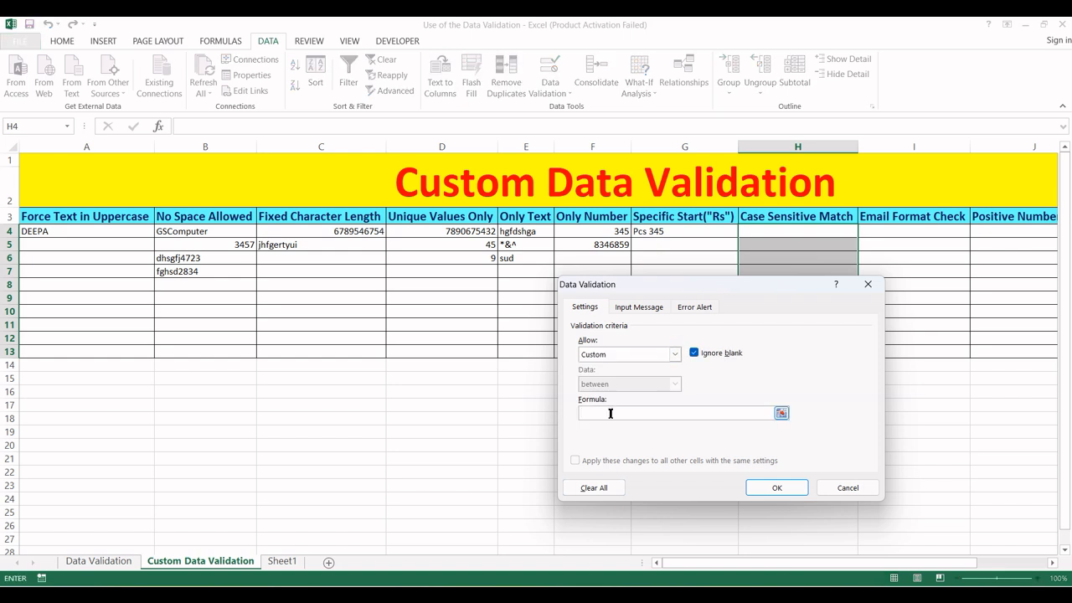
text(=)
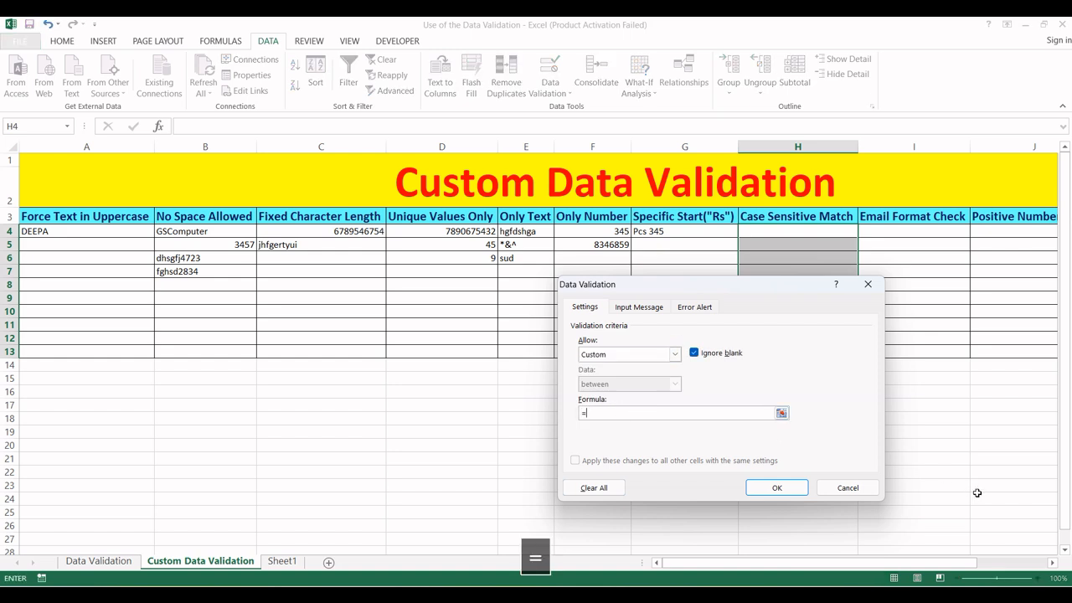
text(exact()
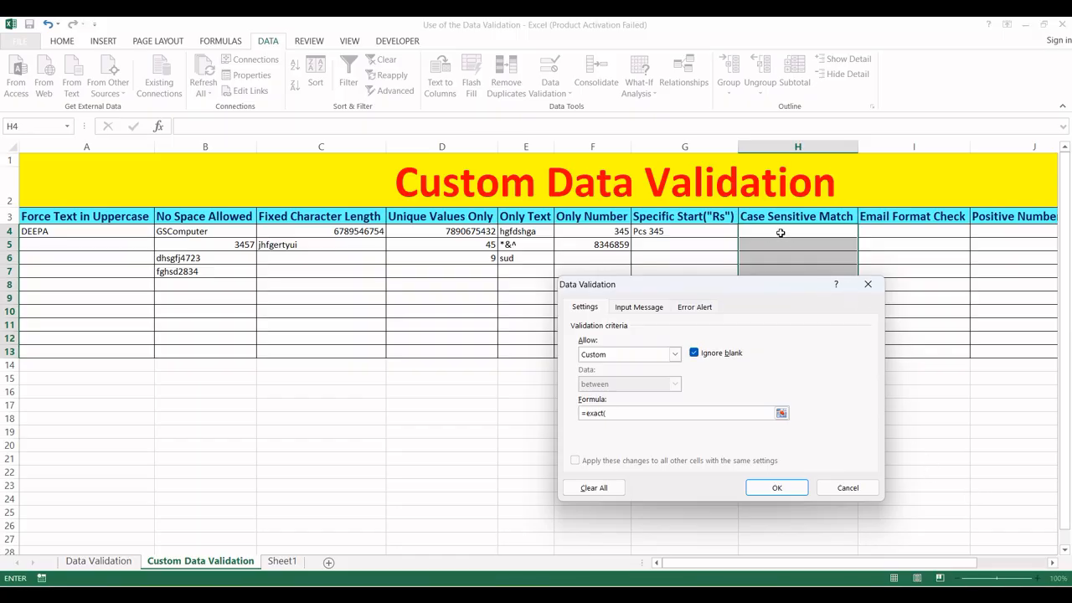
click(779, 233)
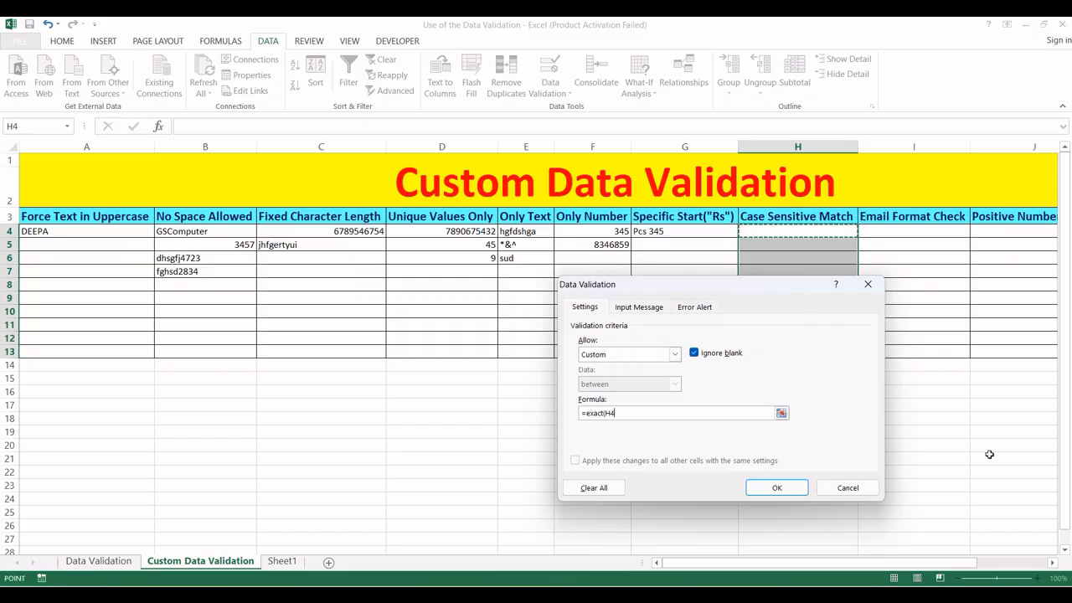
text(,)
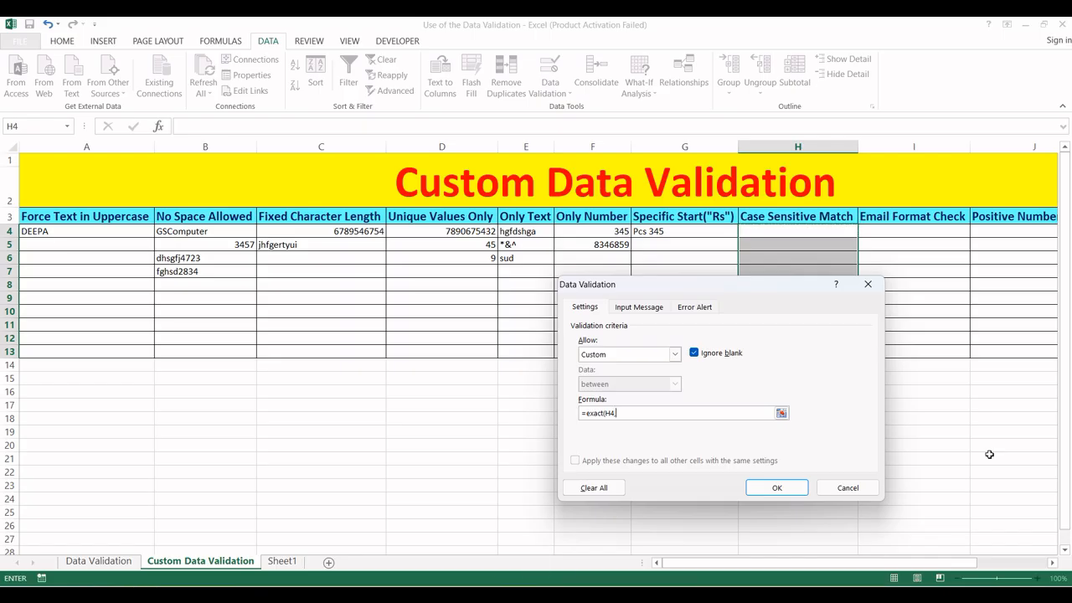
text(")
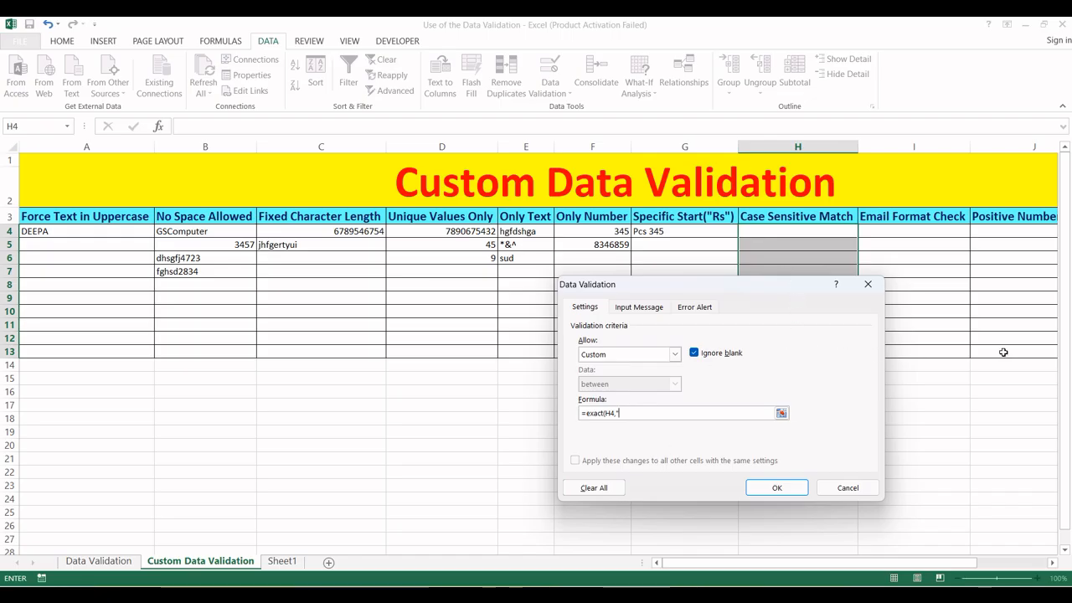
text(@0)
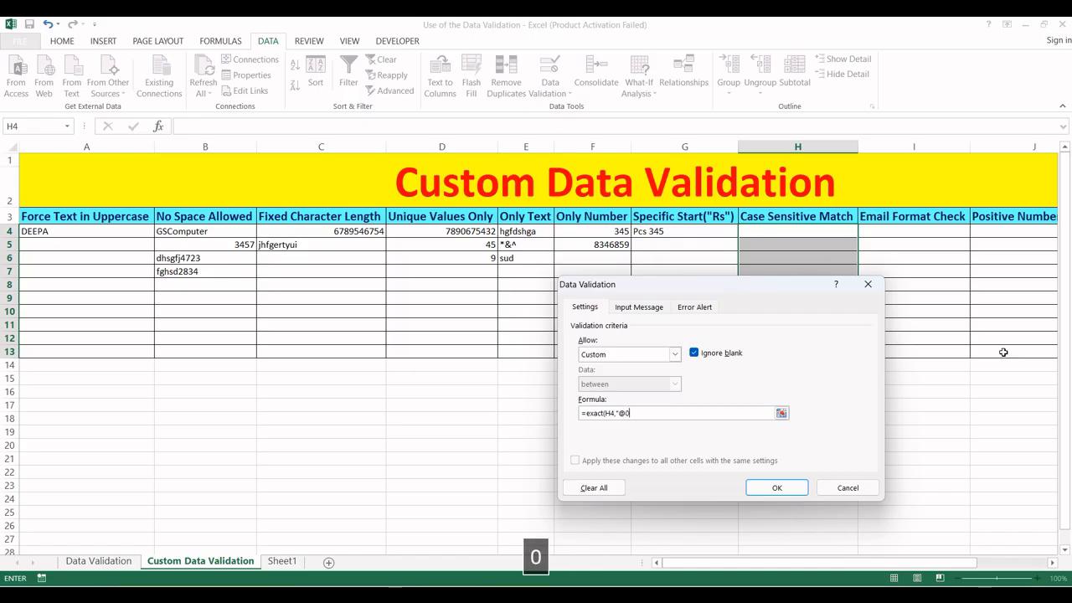
key(BackSpace)
key(BackSpace)
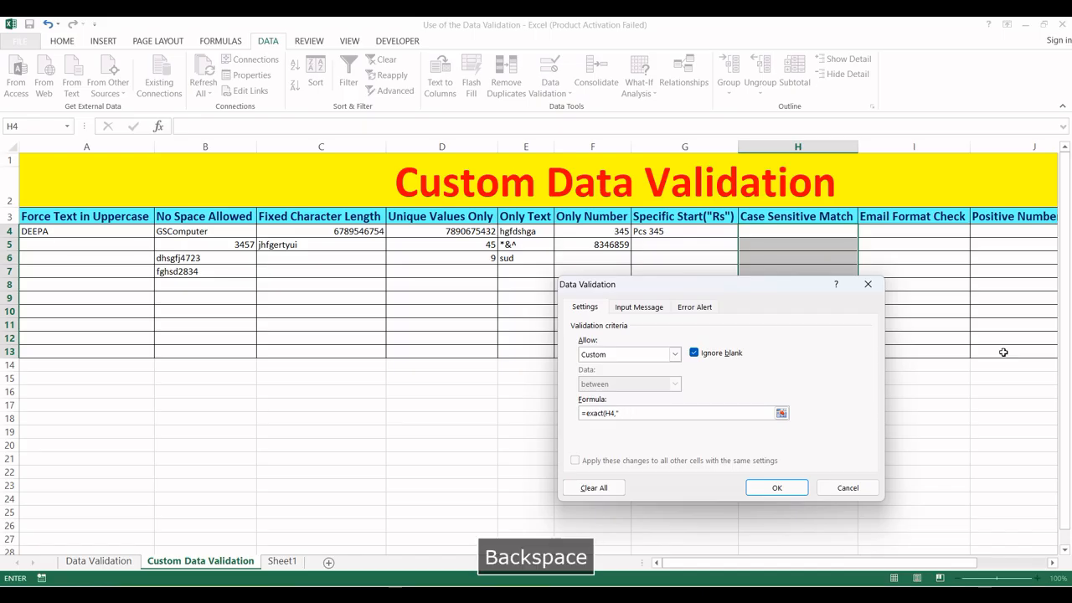
text(2026)
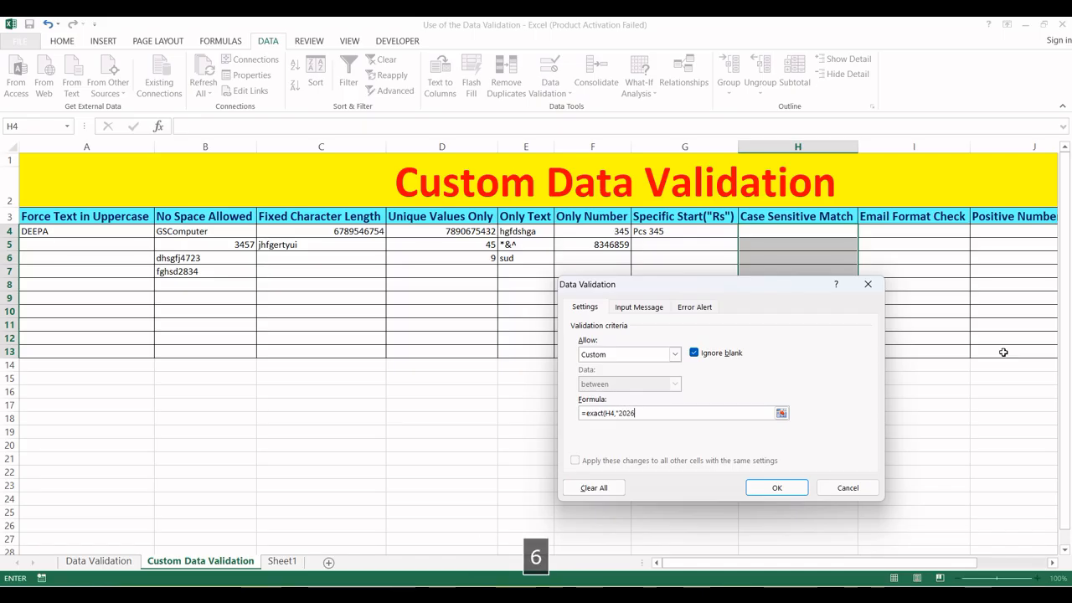
text(")
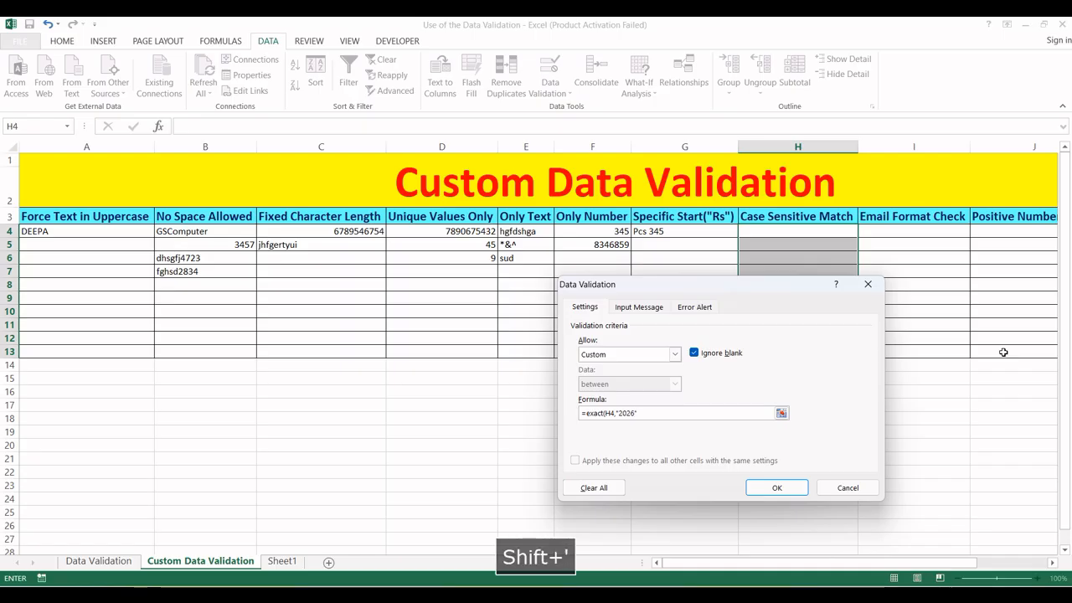
text())
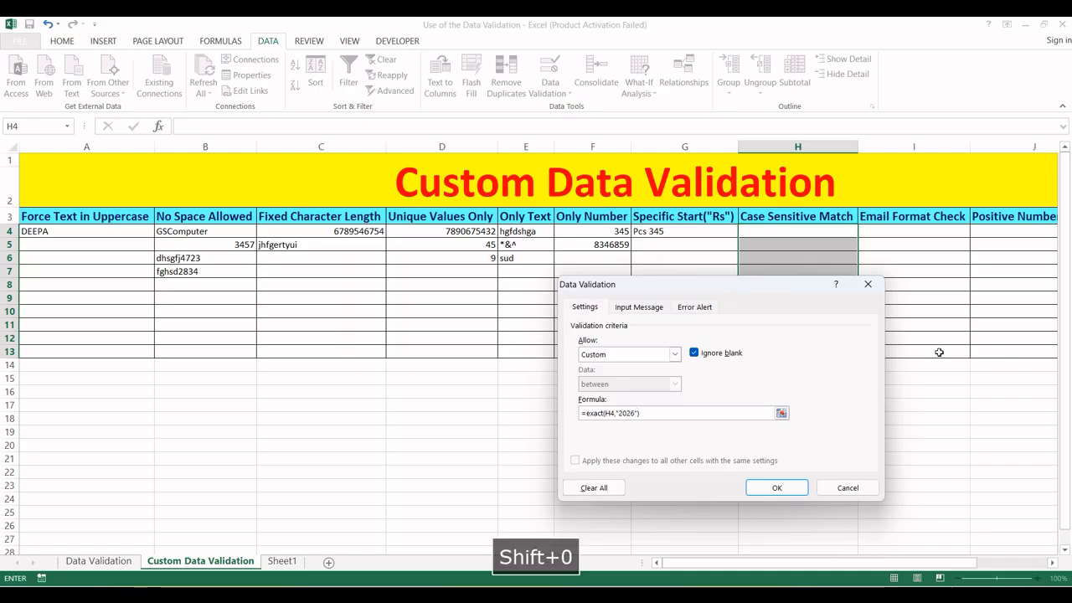
click(772, 488)
- Enter 2026 in H4 (accepted), then try 2025 in H5 and dismiss the rejection
click(766, 235)
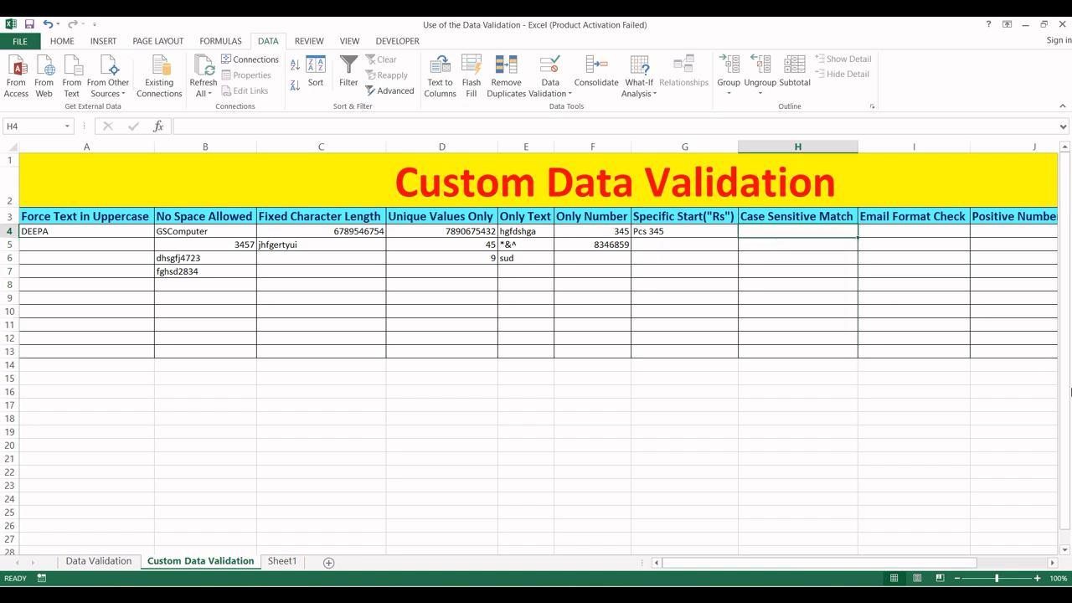
text(2026)
key(Return)
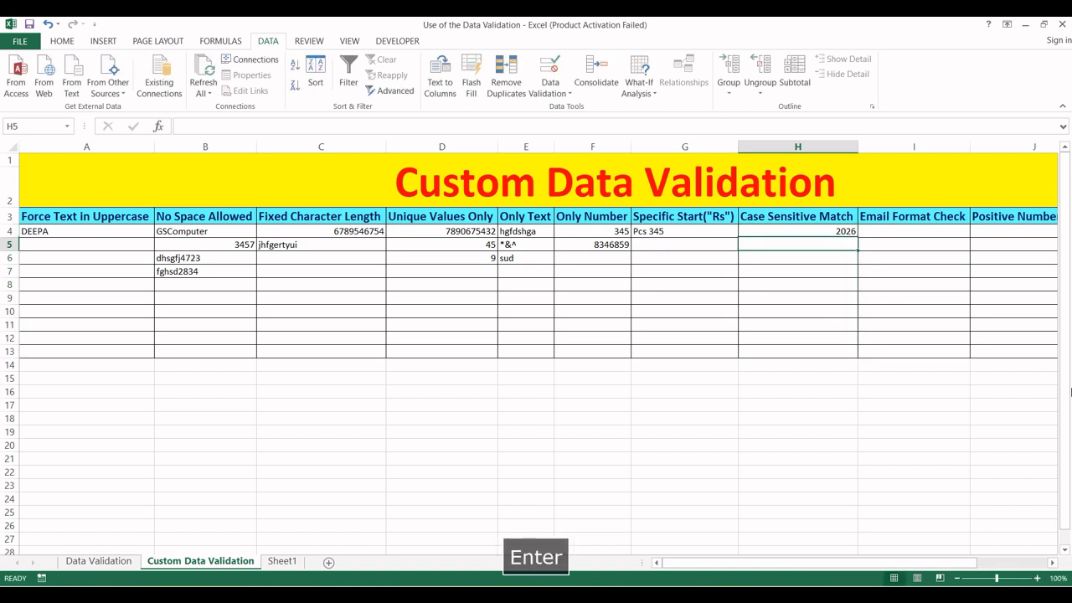
text(2025)
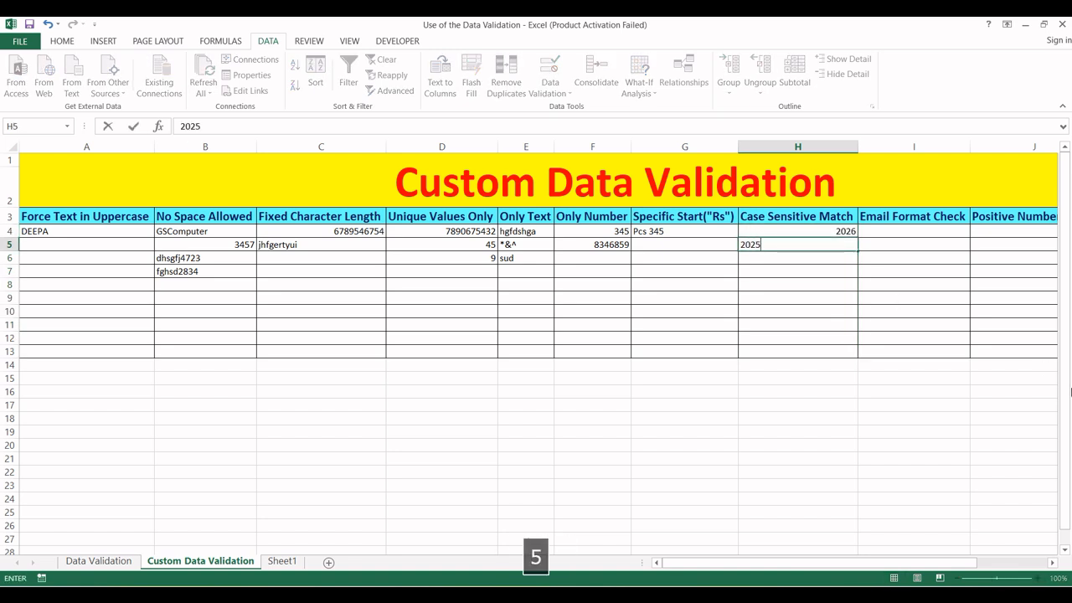
key(Return)
key(Return)
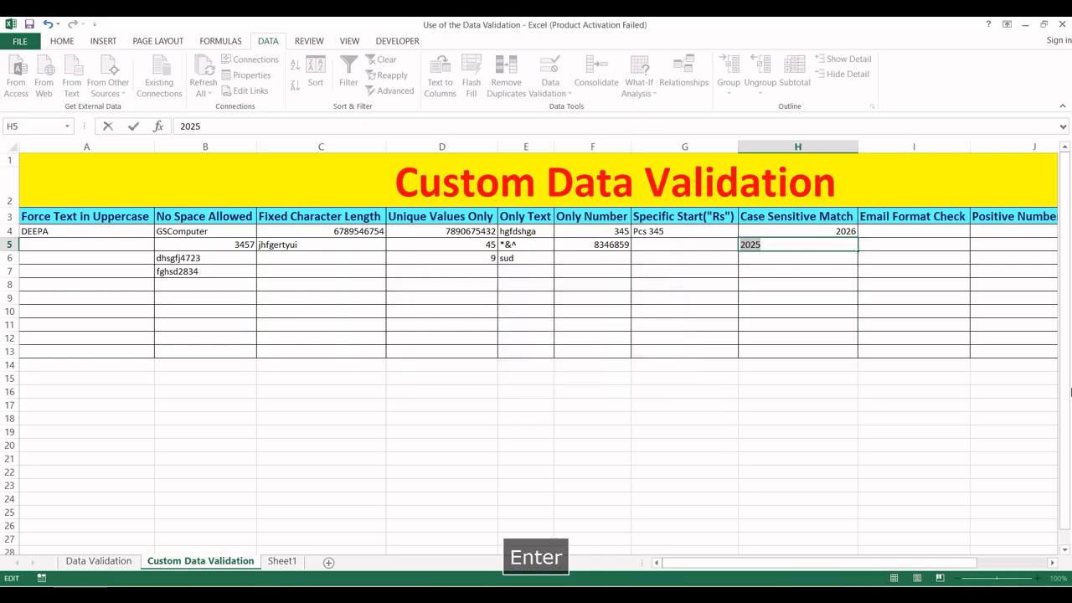
key(Escape)
- Select I4:I13 in the Email Format Check column, clearing a stray @ from I4
key(Right)
key(Up)
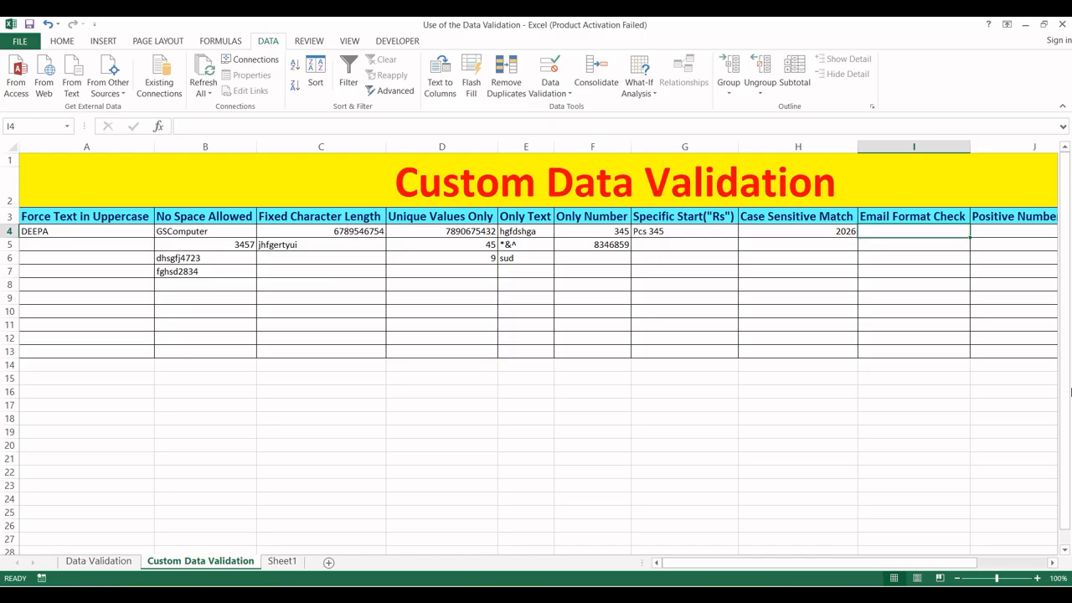
scroll(1070, 391, right, 1)
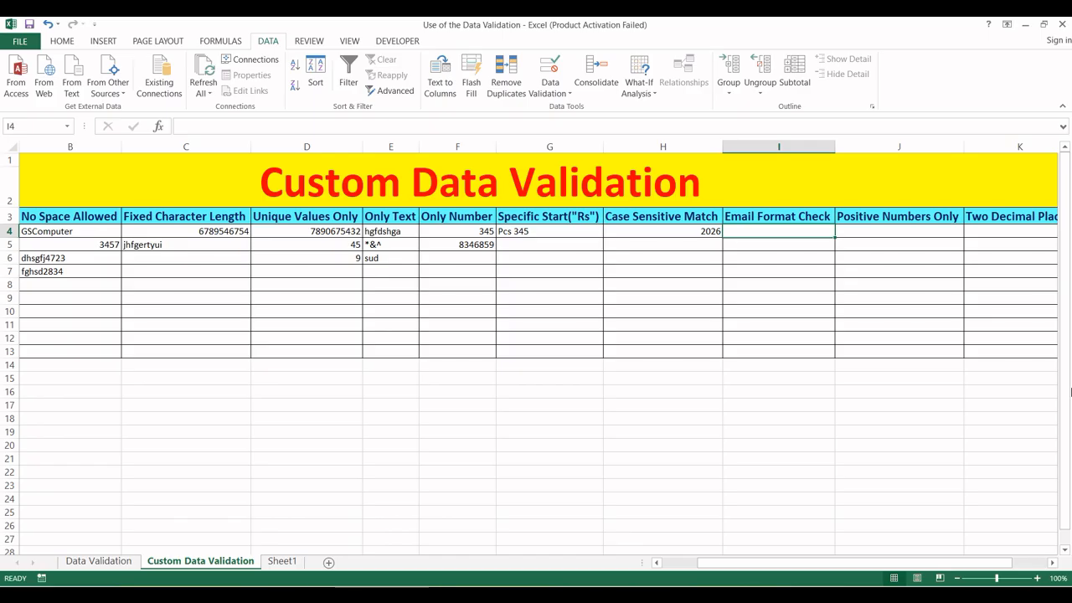
text(@)
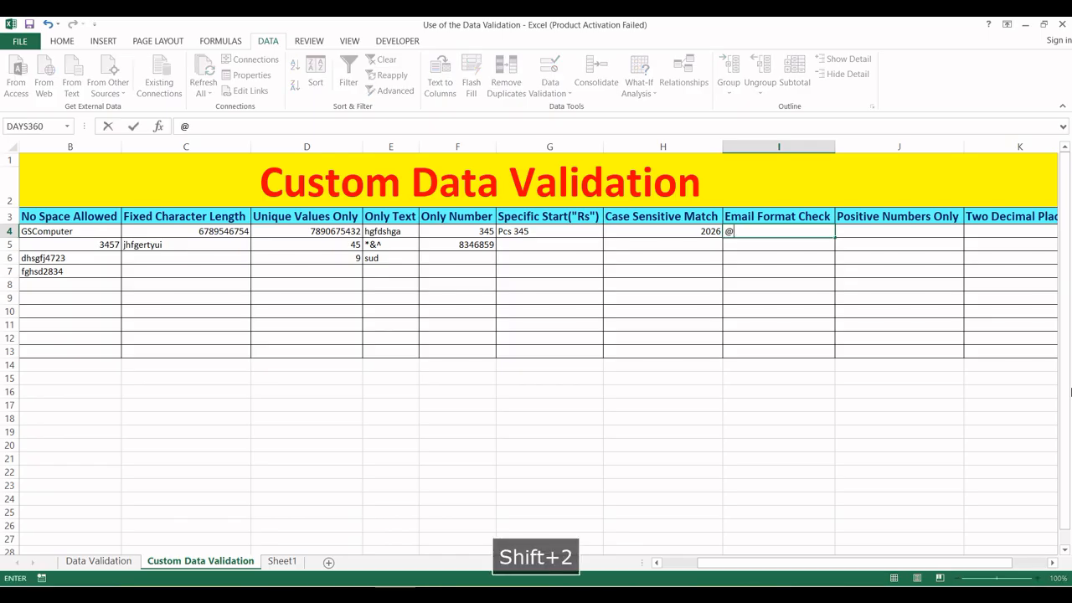
key(BackSpace)
key(Return)
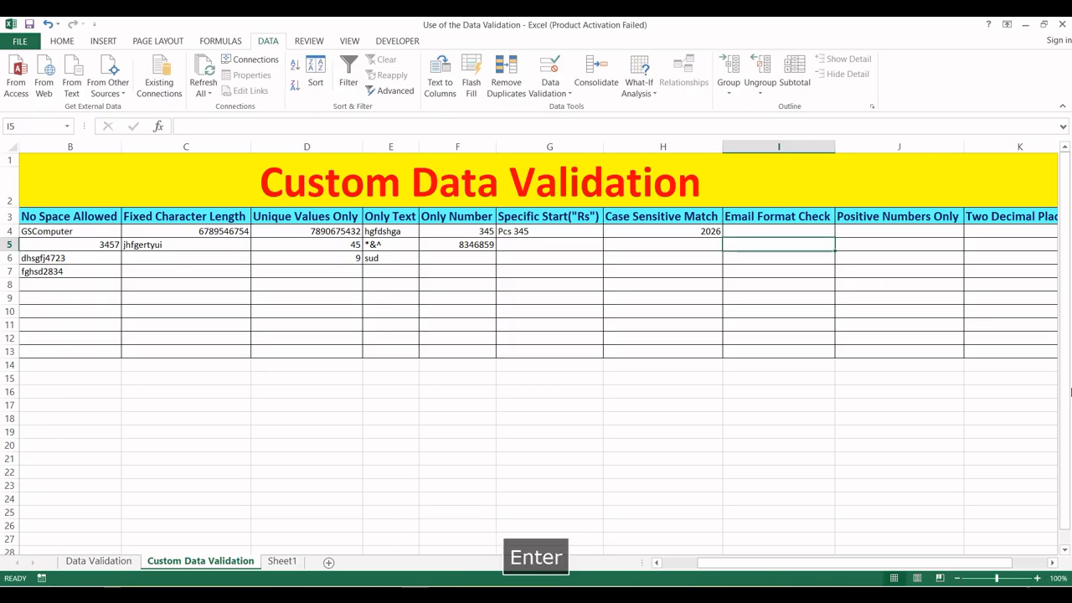
key(Up)
key(Down)
key(shift+Down)
key(shift+Down)
key(shift+Down)
key(shift+Down)
key(shift+Down)
key(shift+Down)
key(shift+Down)
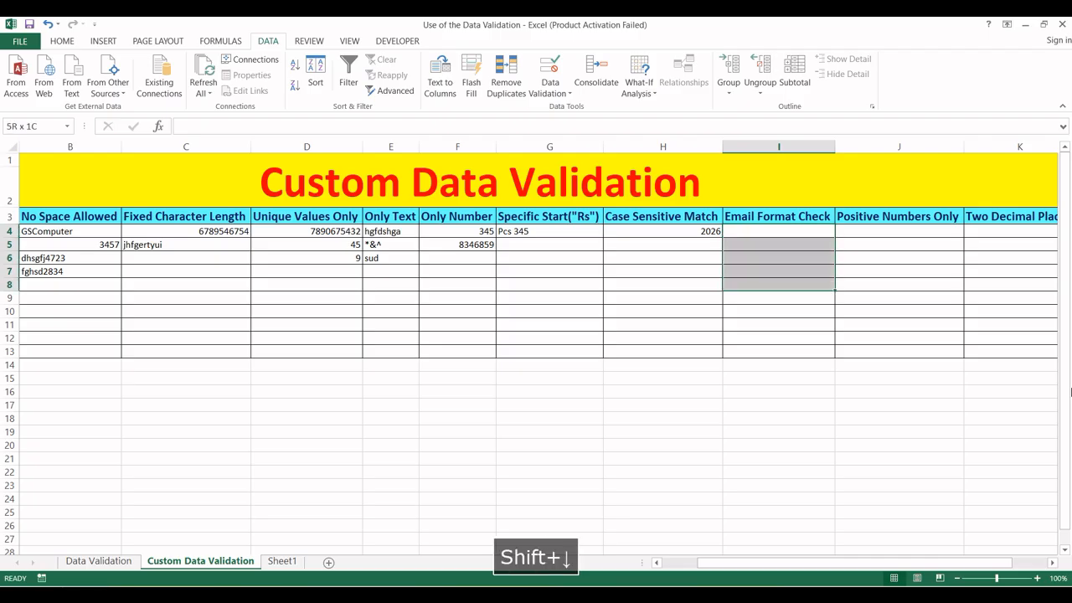
key(shift+Down)
key(shift+Down)
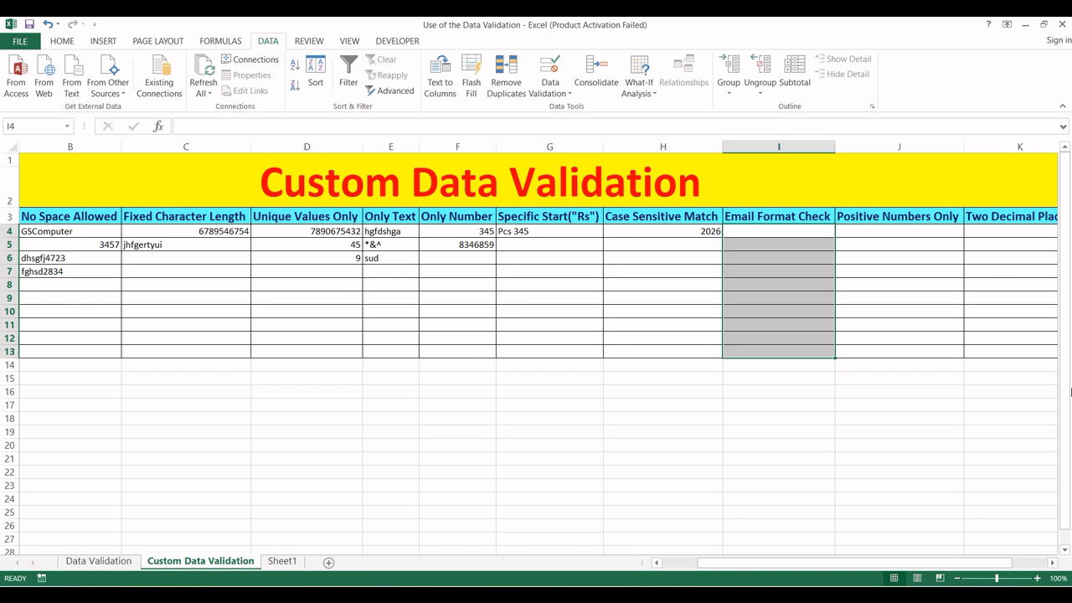
key(alt+a)
- Give I4:I13 the custom validation formula =ISNUMBER(FIND("@",I4))
key(v)
key(v)
click(675, 355)
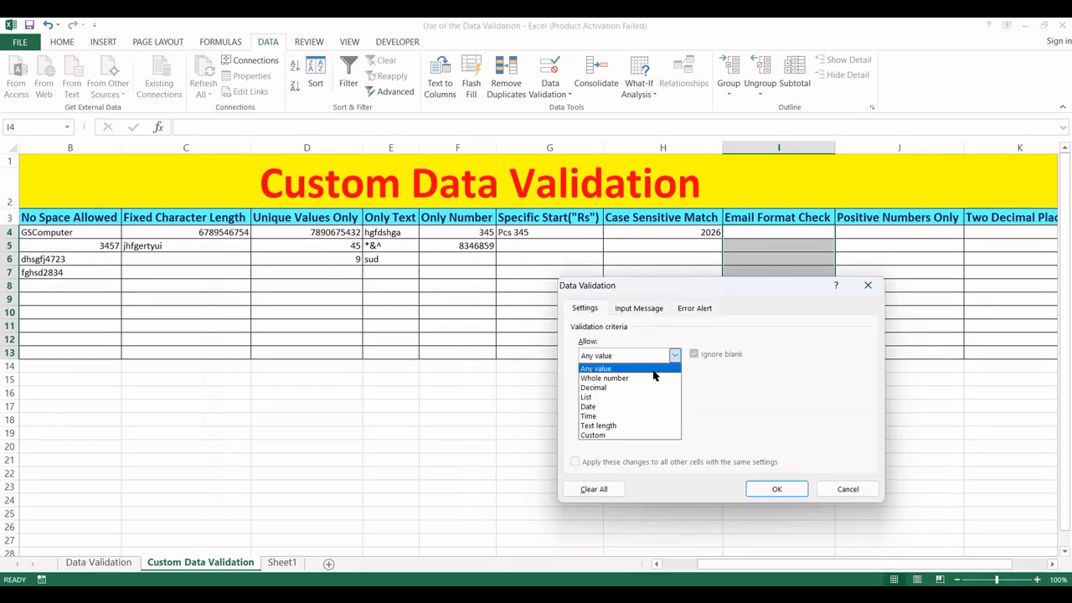
click(610, 436)
click(615, 412)
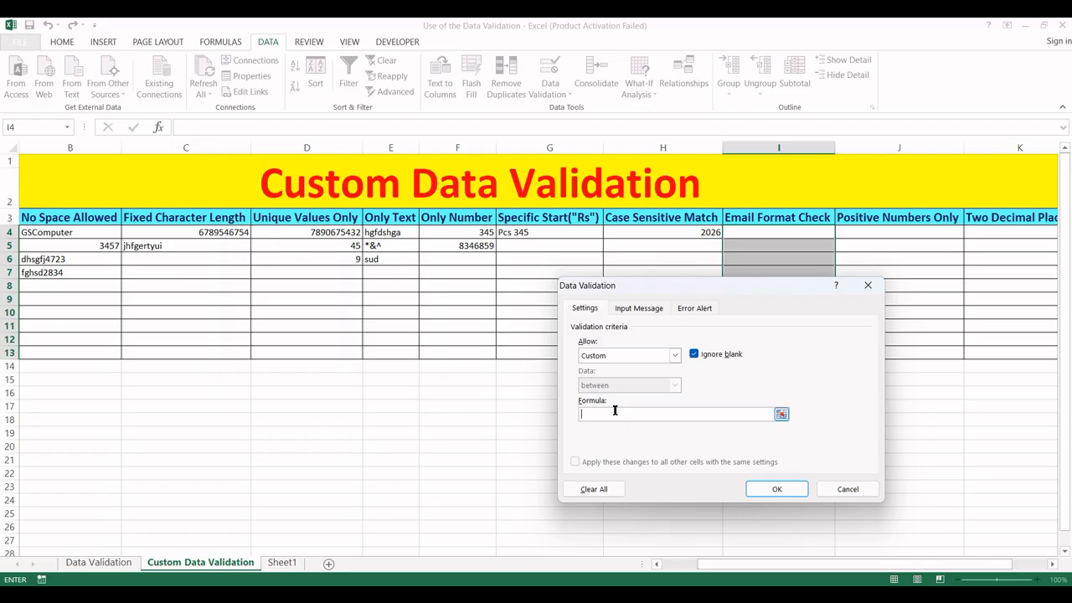
text(=is)
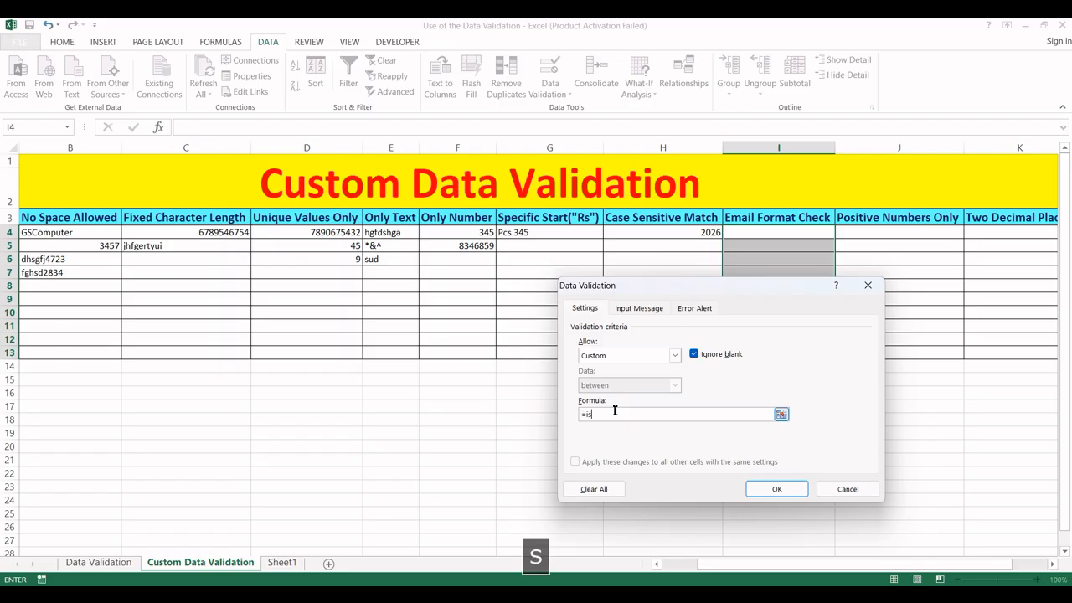
text(number(find()
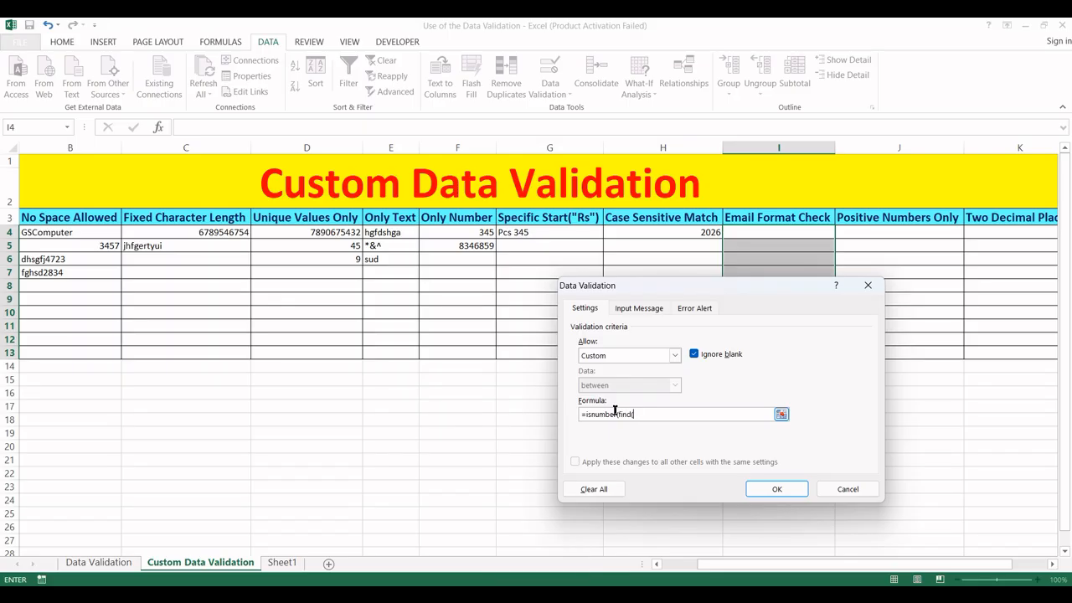
text("@)
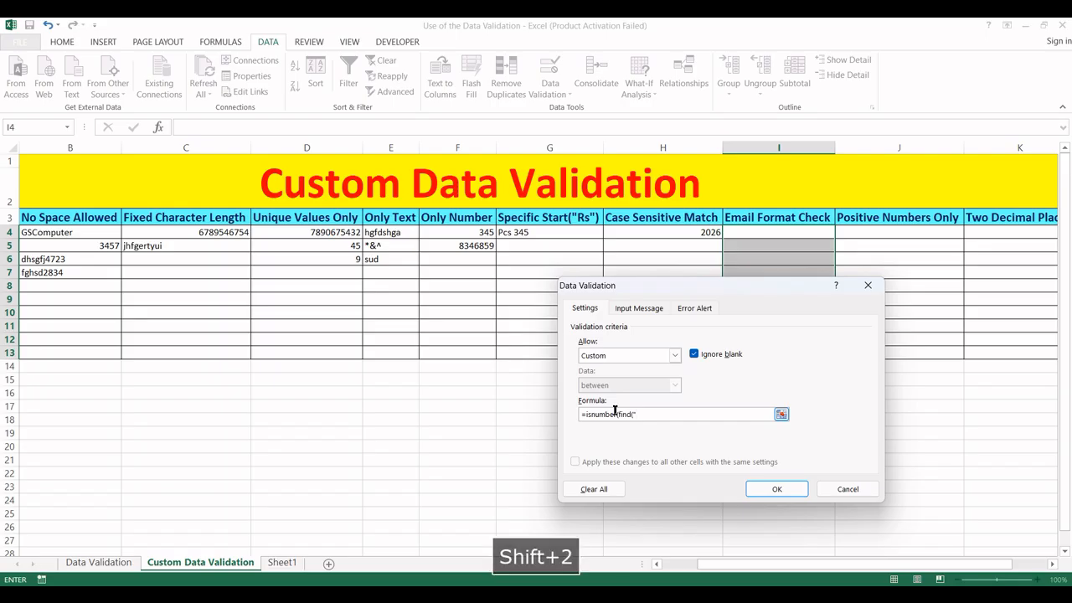
text(")
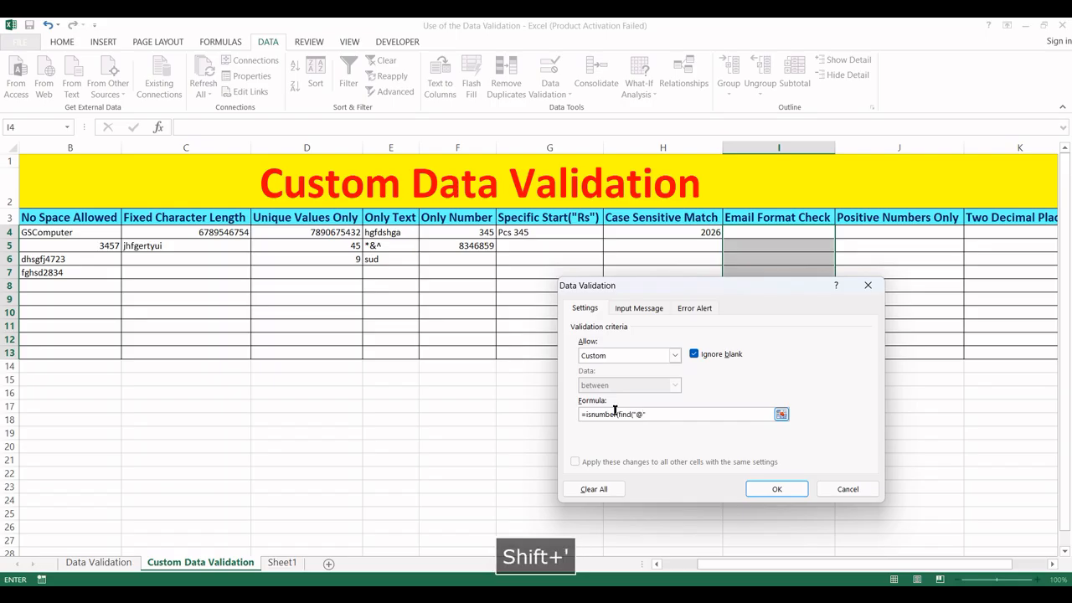
text(,)
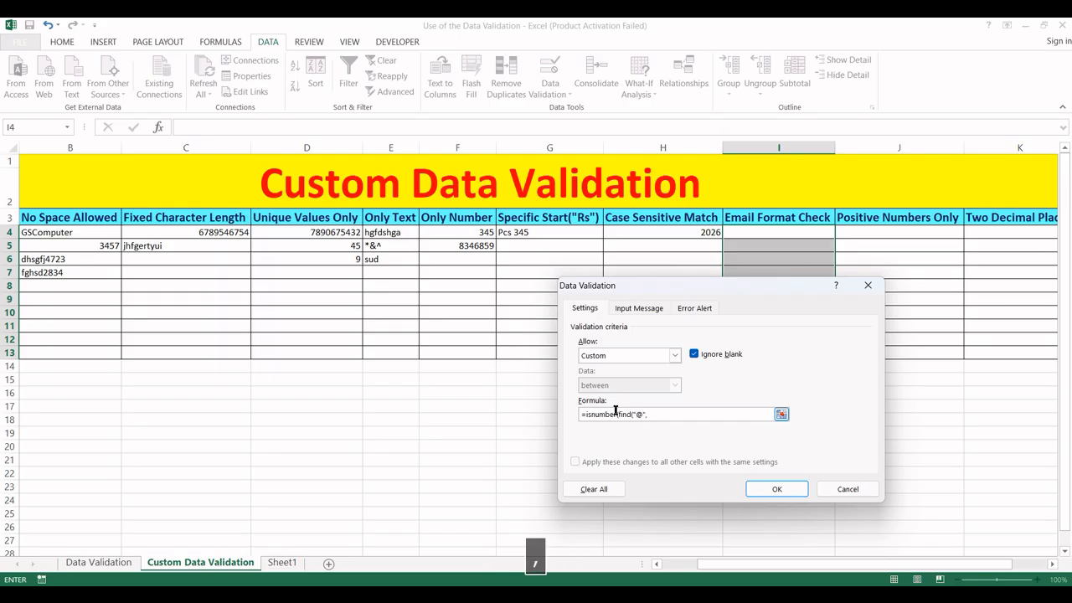
click(744, 232)
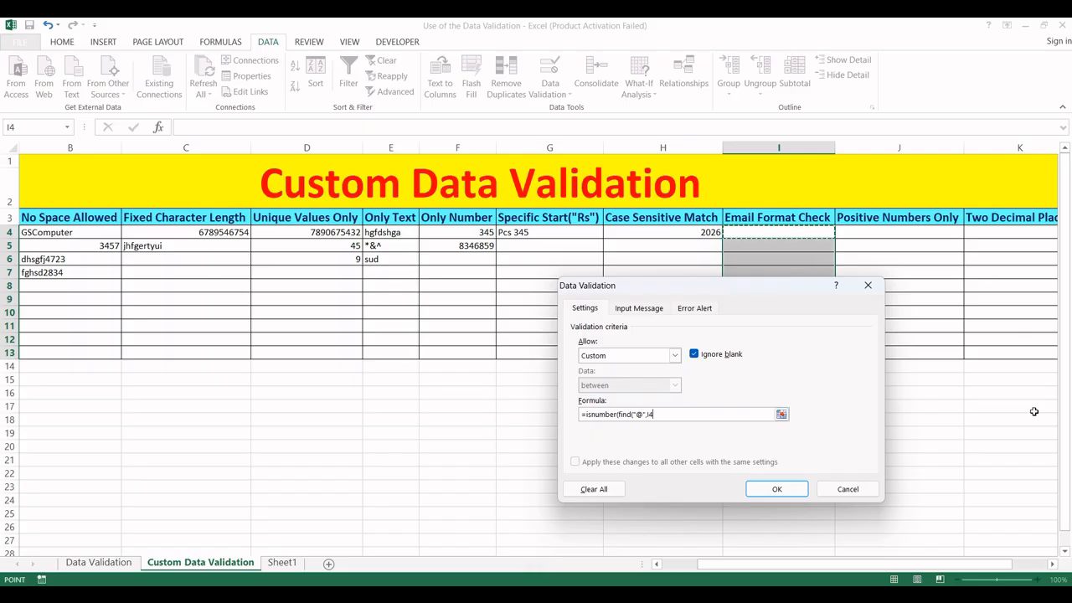
text()))
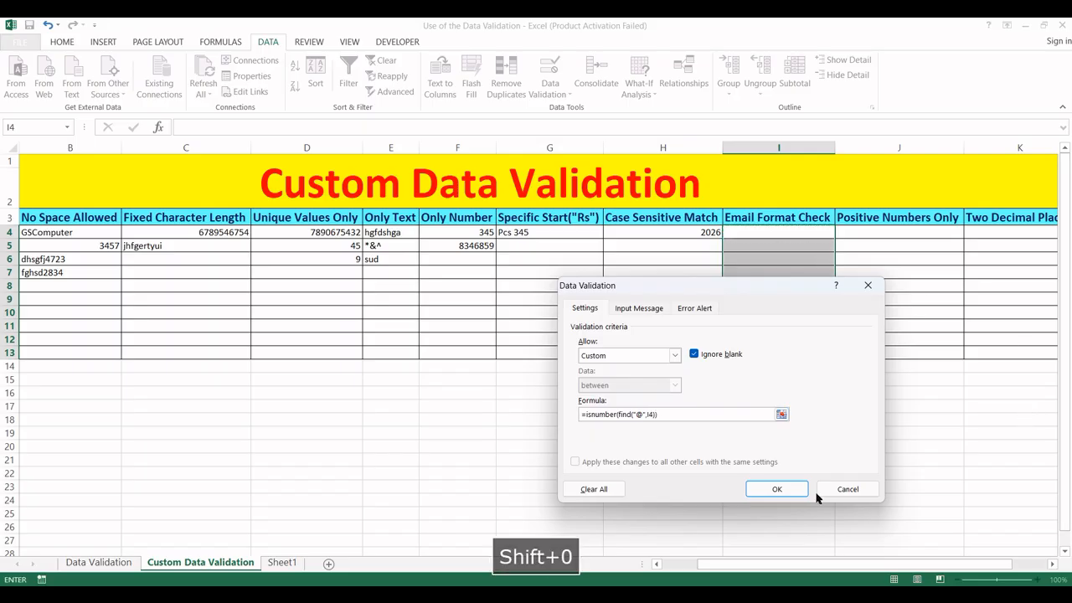
click(766, 494)
click(753, 234)
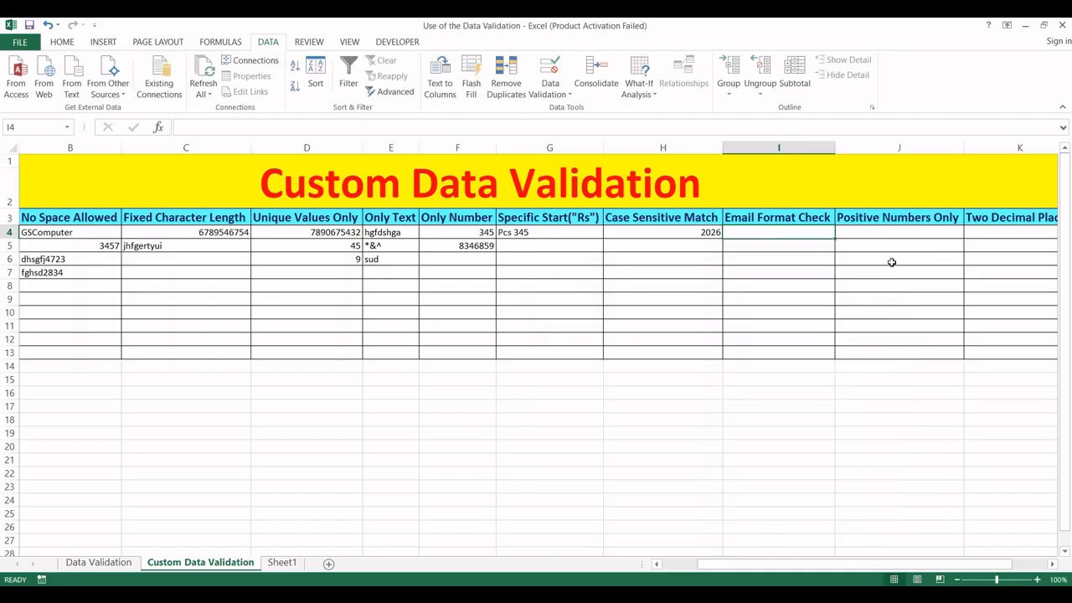
- Try an address without @ in I4 (rejected), then enter a valid e-mail address there
text(gscom)
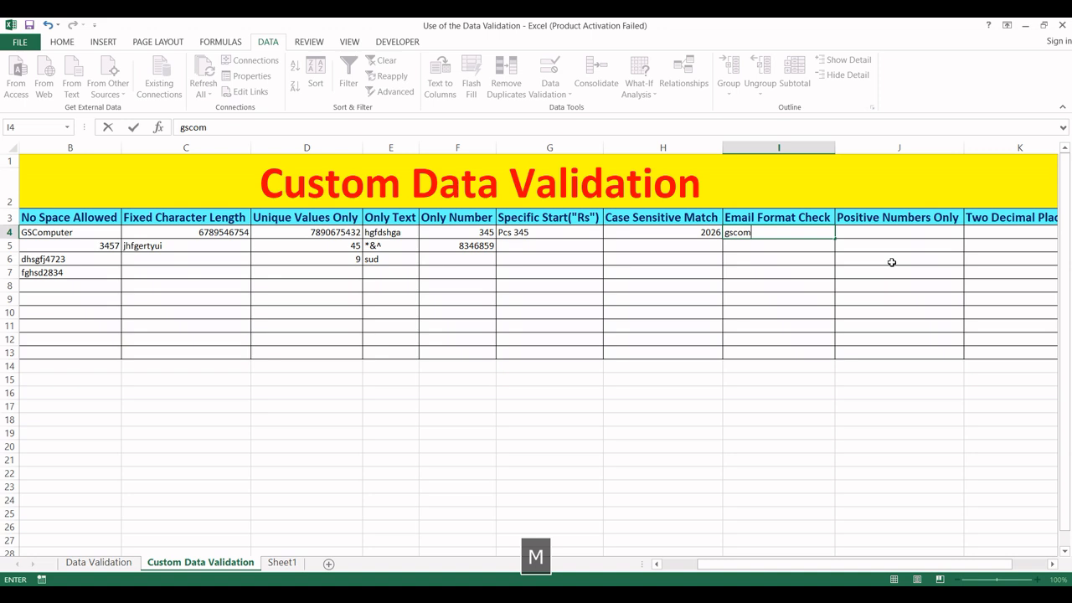
text(puter24)
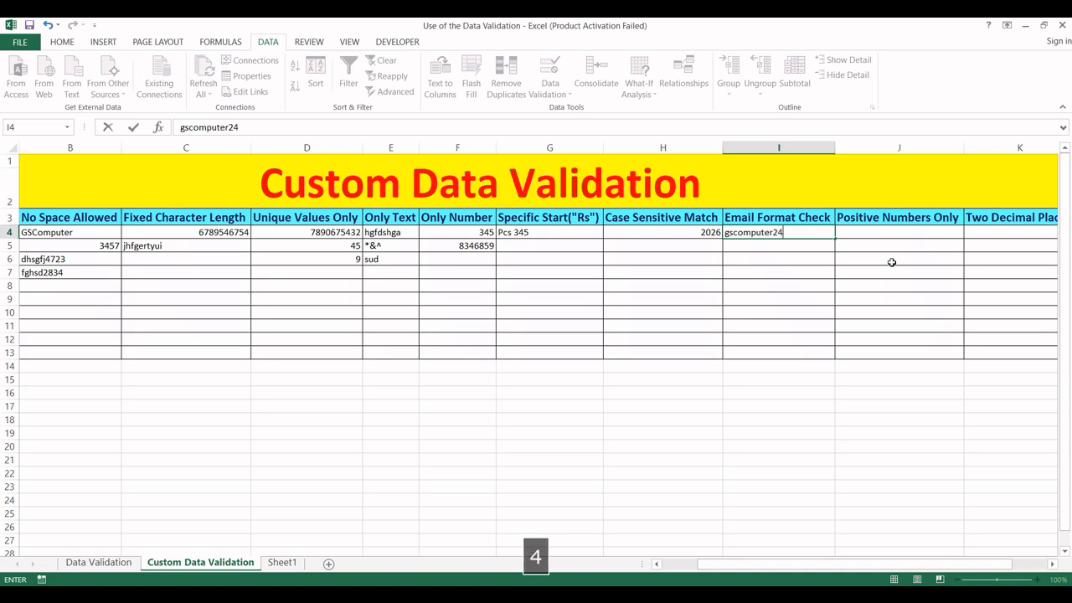
text(324.com)
key(Return)
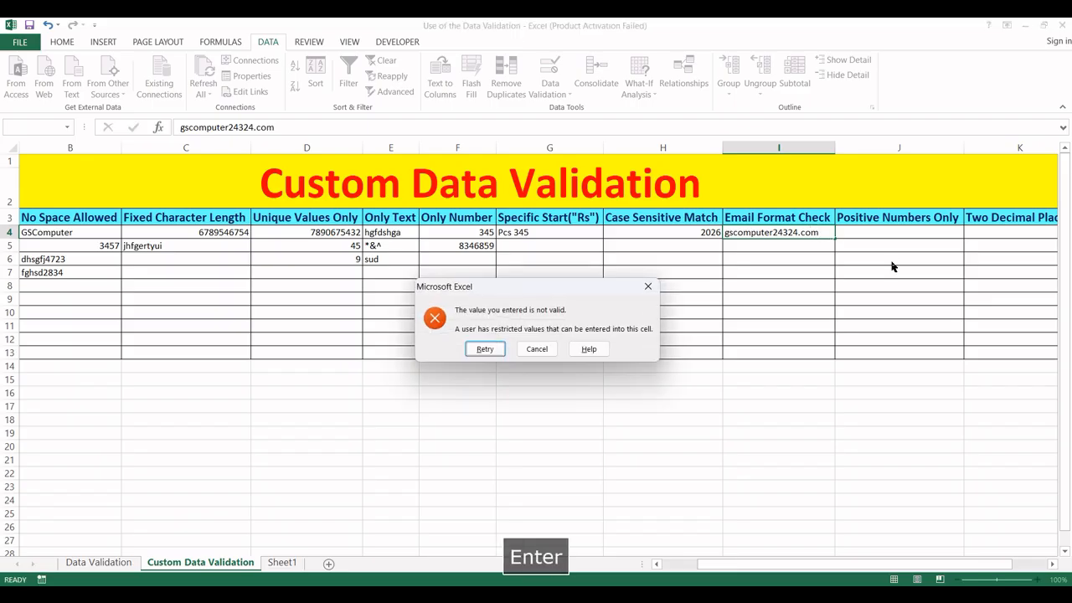
key(Escape)
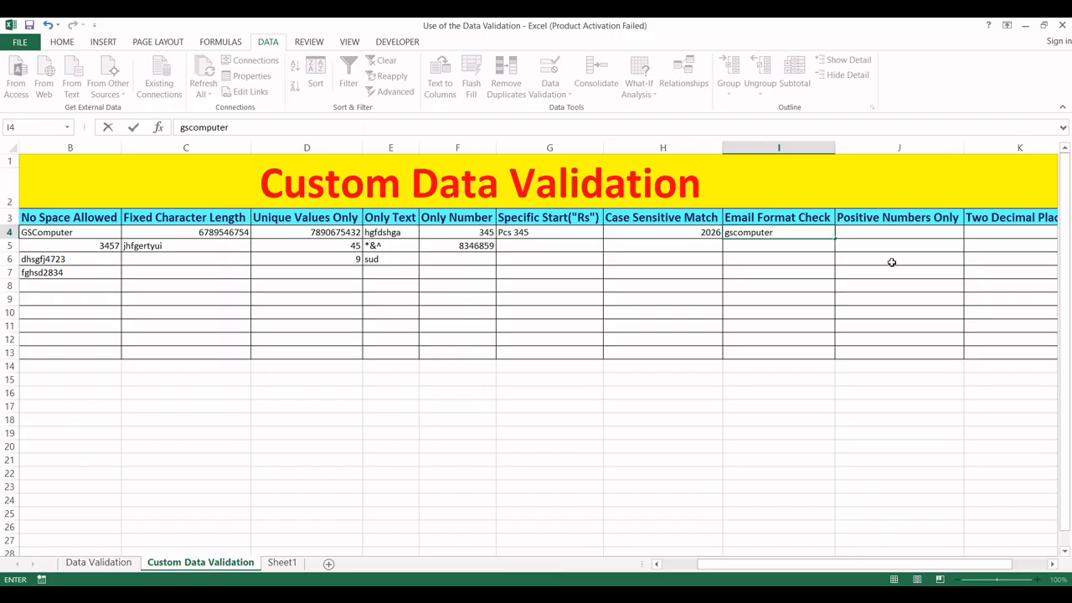
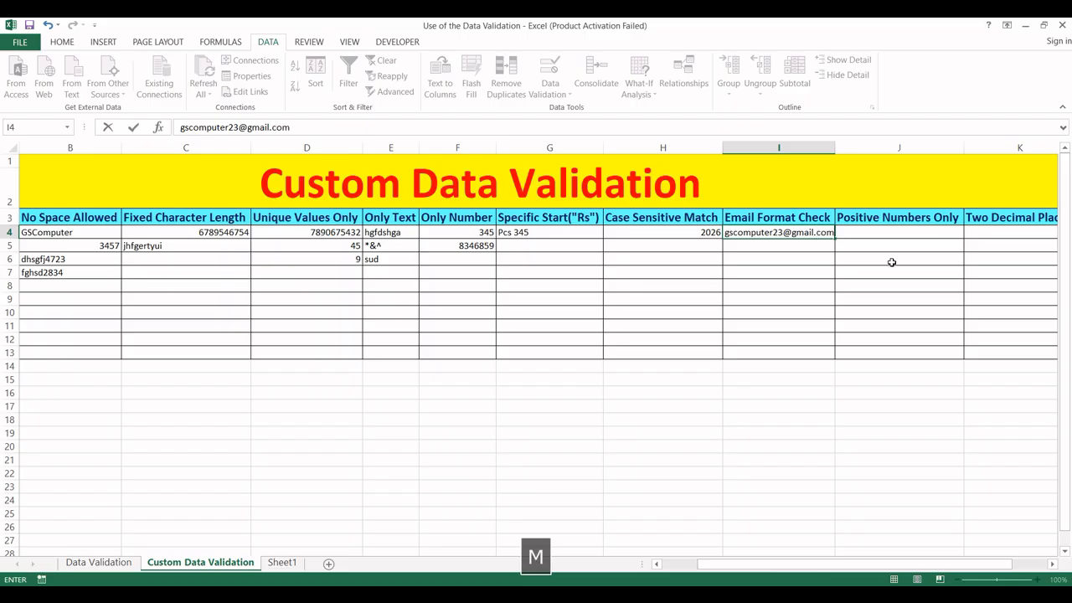
key(Return)
- Move to cell J4 in the Positive Numbers Only column
key(Up)
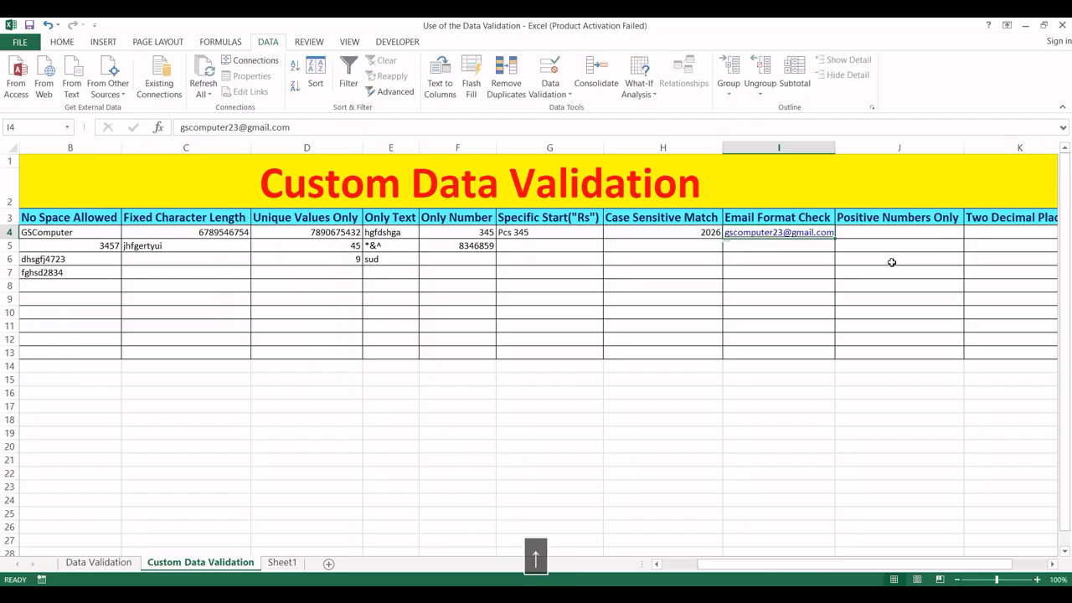
key(Up)
key(Right)
key(Left)
key(Right)
key(Left)
key(Down)
key(Down)
key(Up)
key(Up)
key(Down)
key(Up)
key(Up)
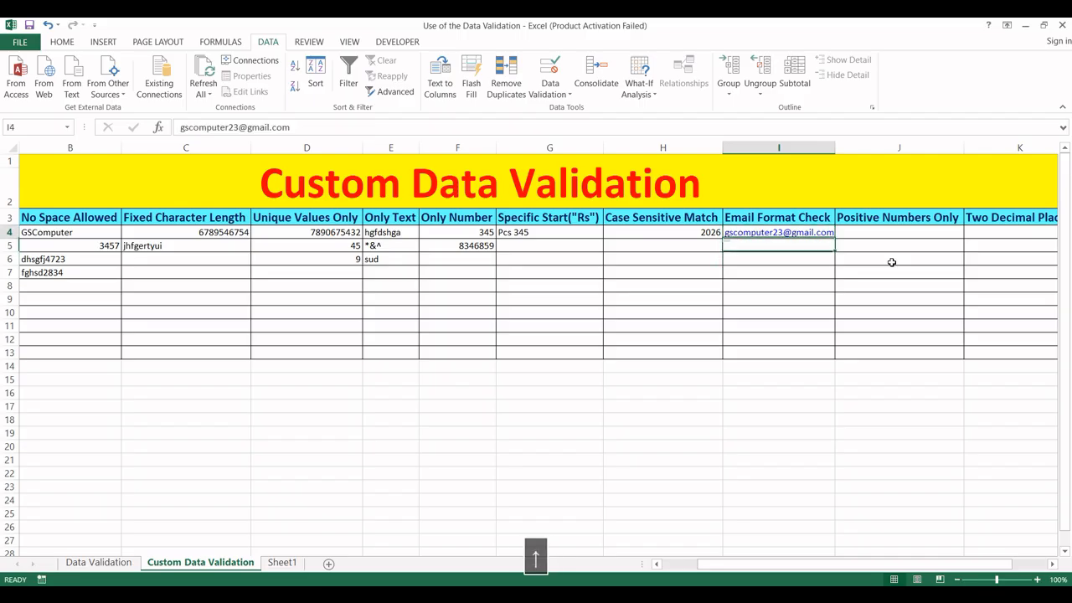
key(Right)
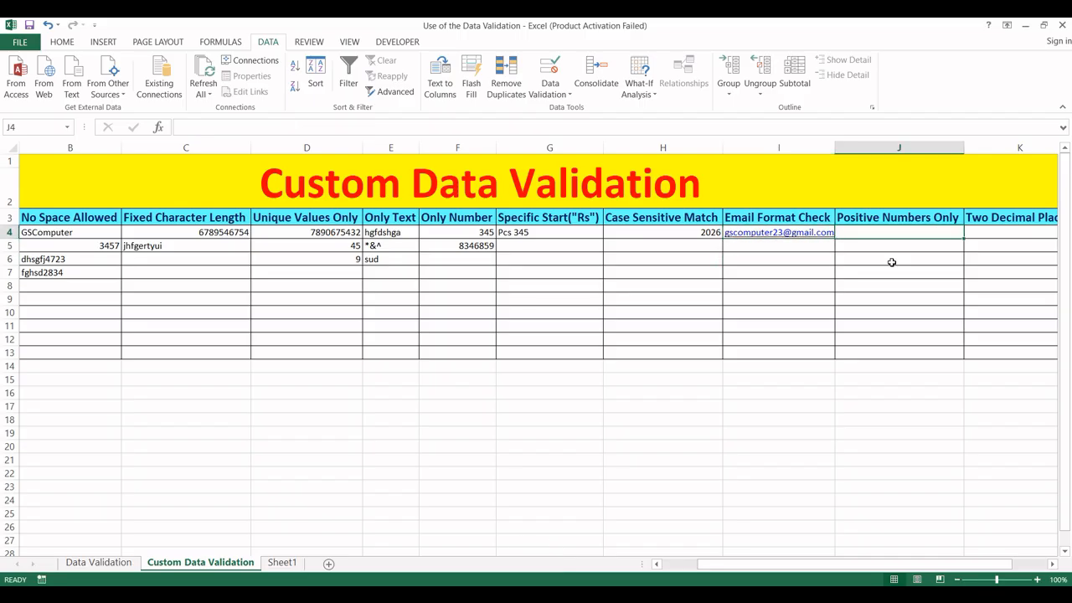
key(Right)
key(Left)
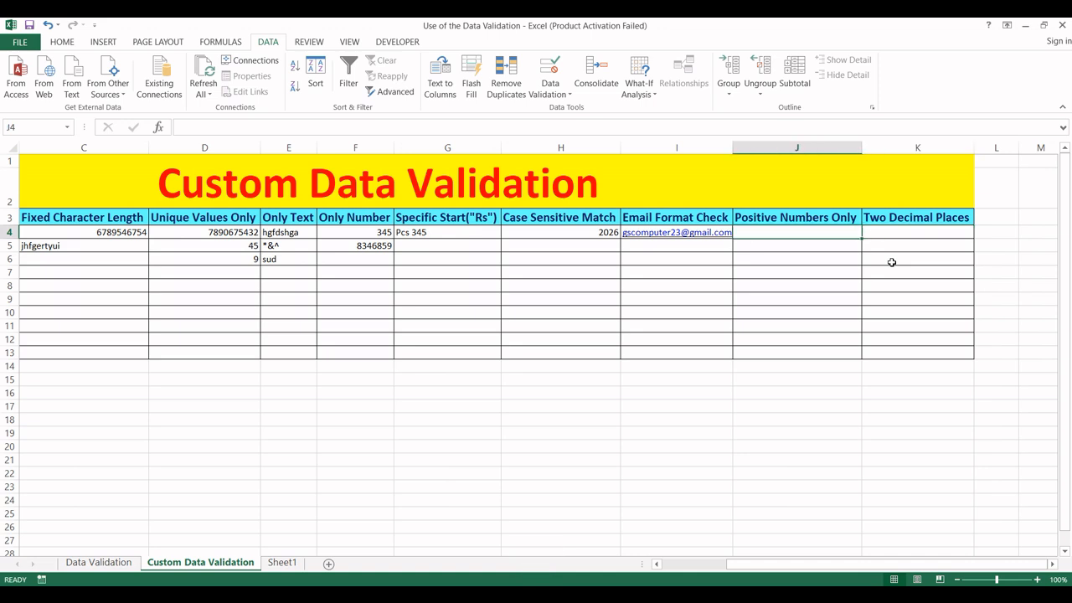
- Select J4:J13 in the Positive Numbers Only column
key(shift+Caps_Lock)
key(Caps_Lock)
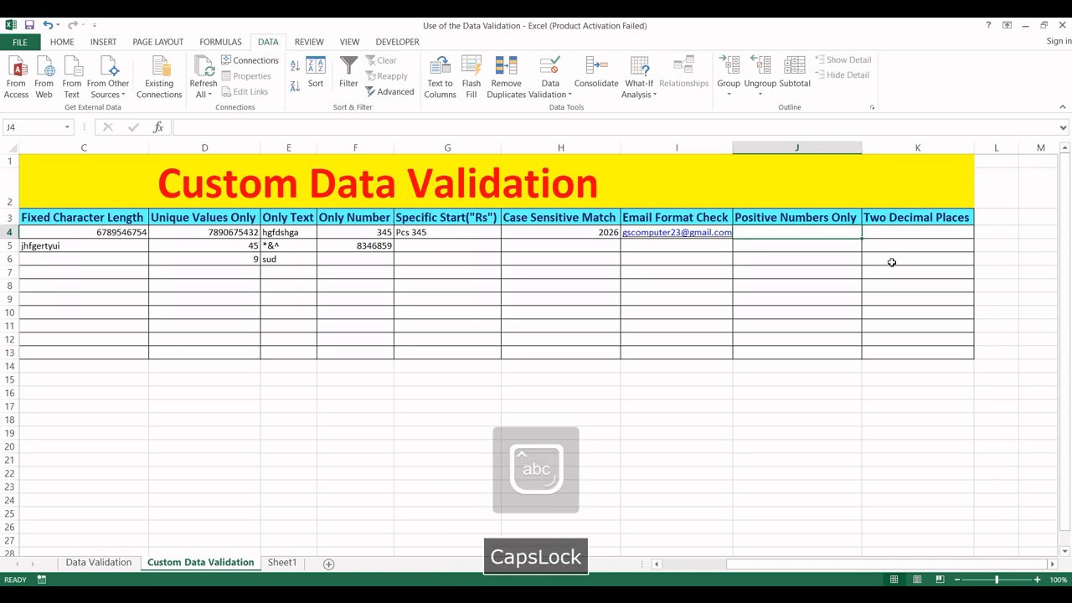
key(shift+Down)
key(shift+Down)
key(shift+Down)
key(shift+Down)
key(shift+Down)
key(shift+Down)
key(shift+Down)
key(shift+Down)
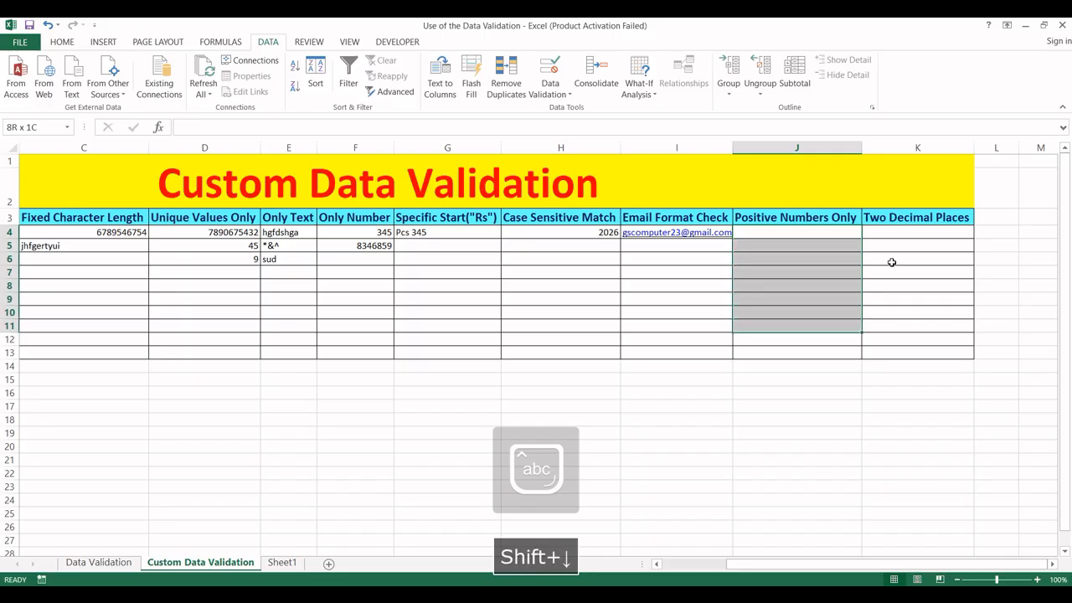
key(shift+Down)
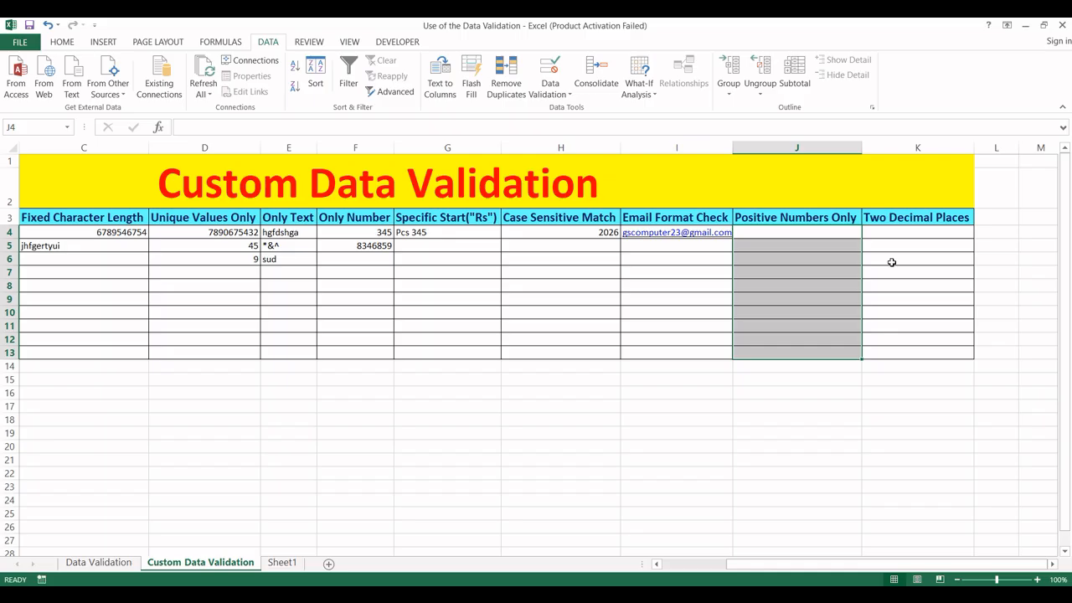
- Give J4:J13 the custom validation formula =J4>0
key(alt)
key(a)
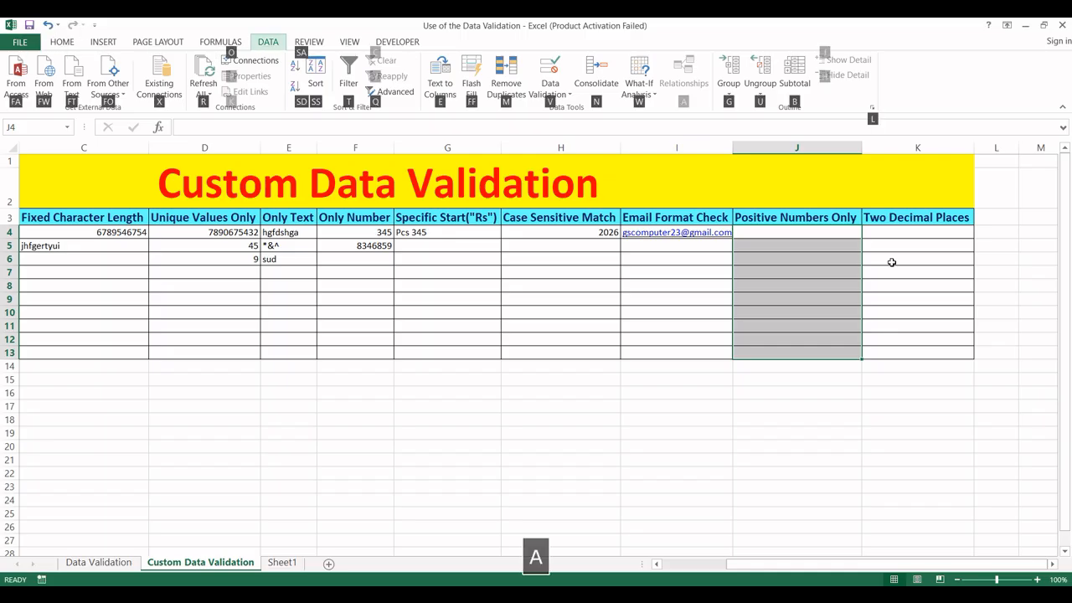
key(v)
key(v)
click(675, 355)
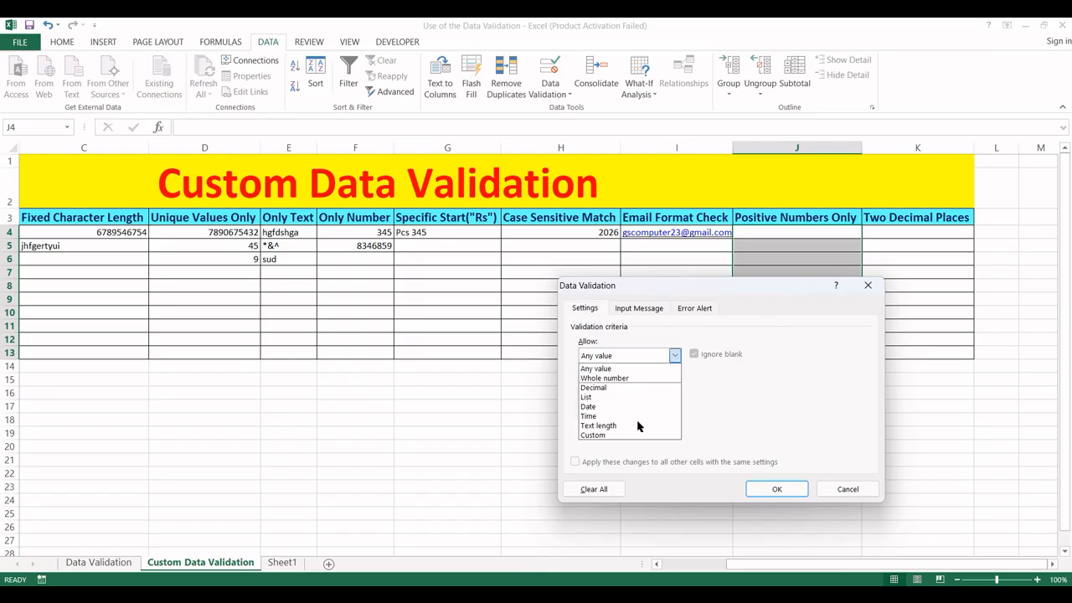
click(611, 435)
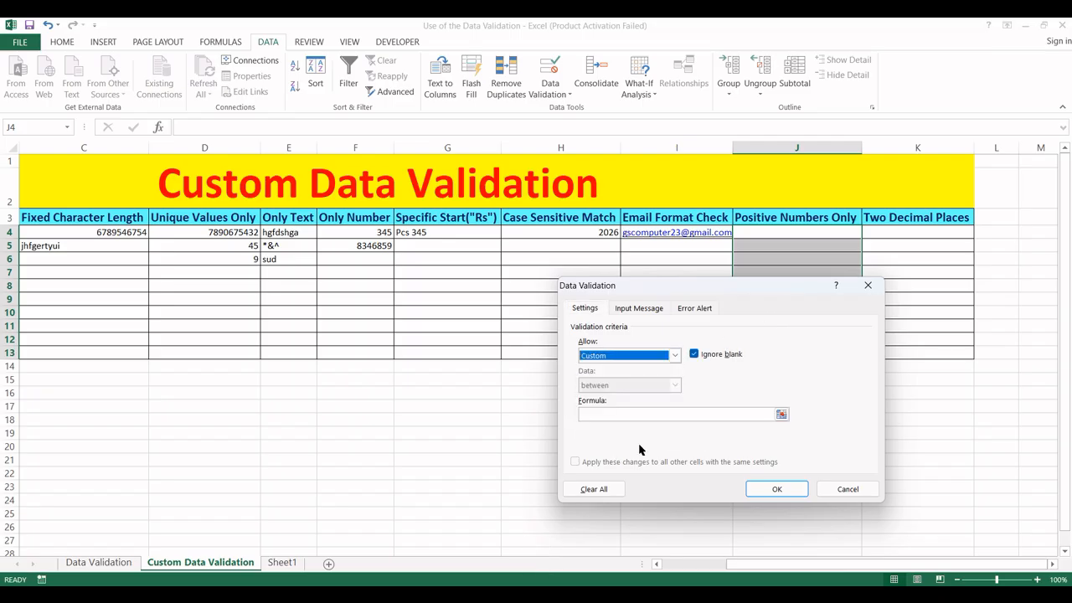
click(674, 414)
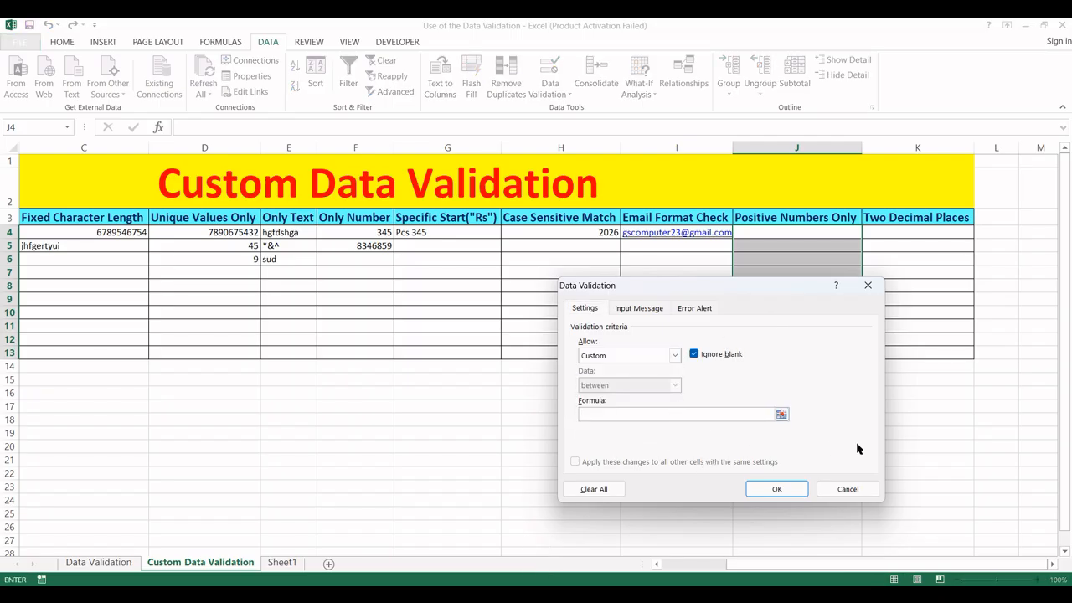
text(=)
click(835, 235)
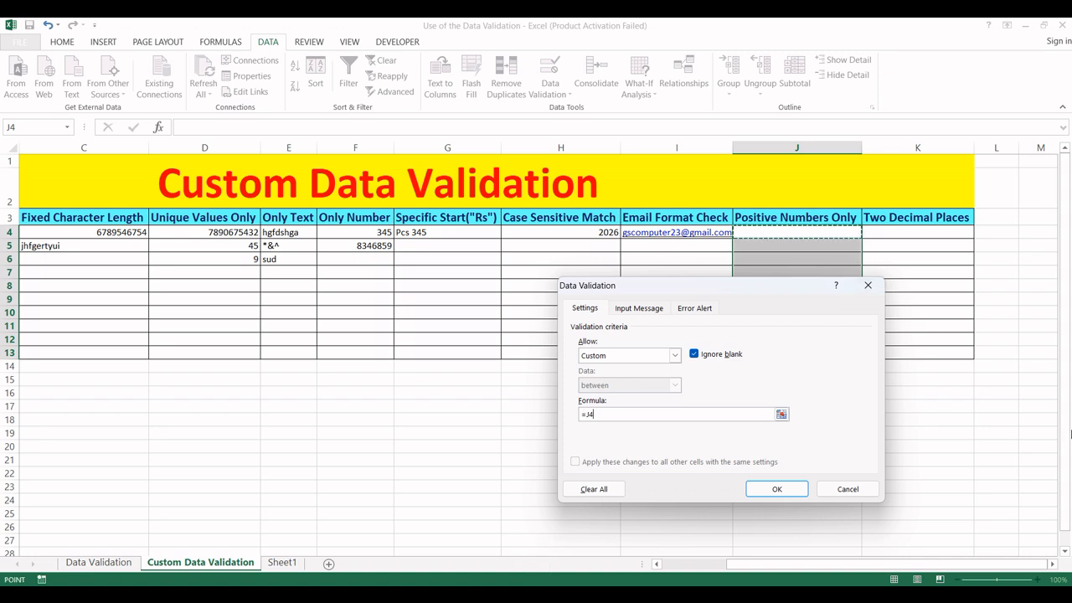
text(>0)
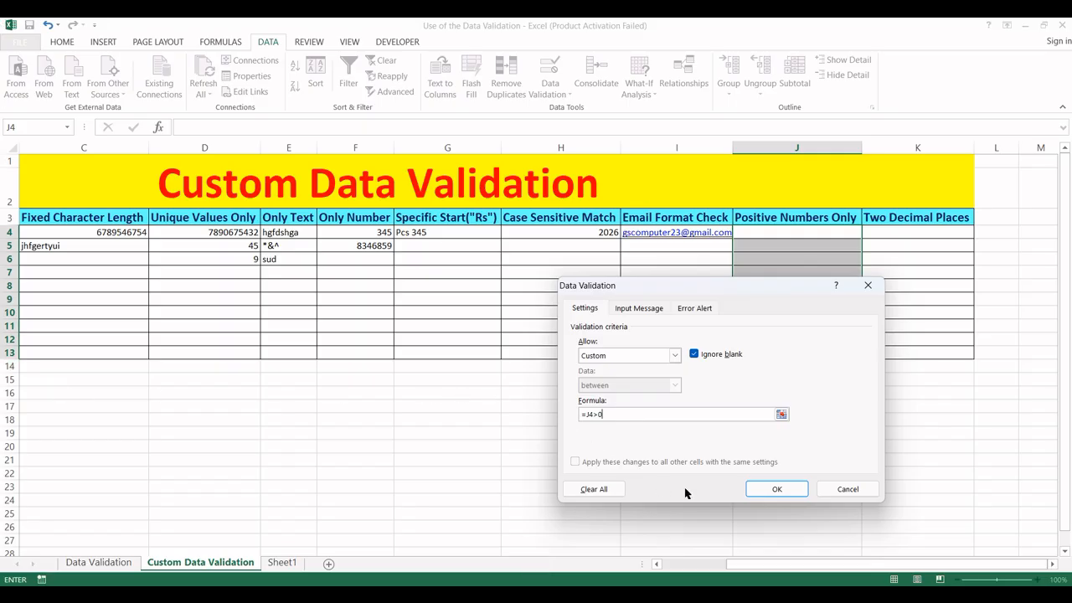
click(772, 489)
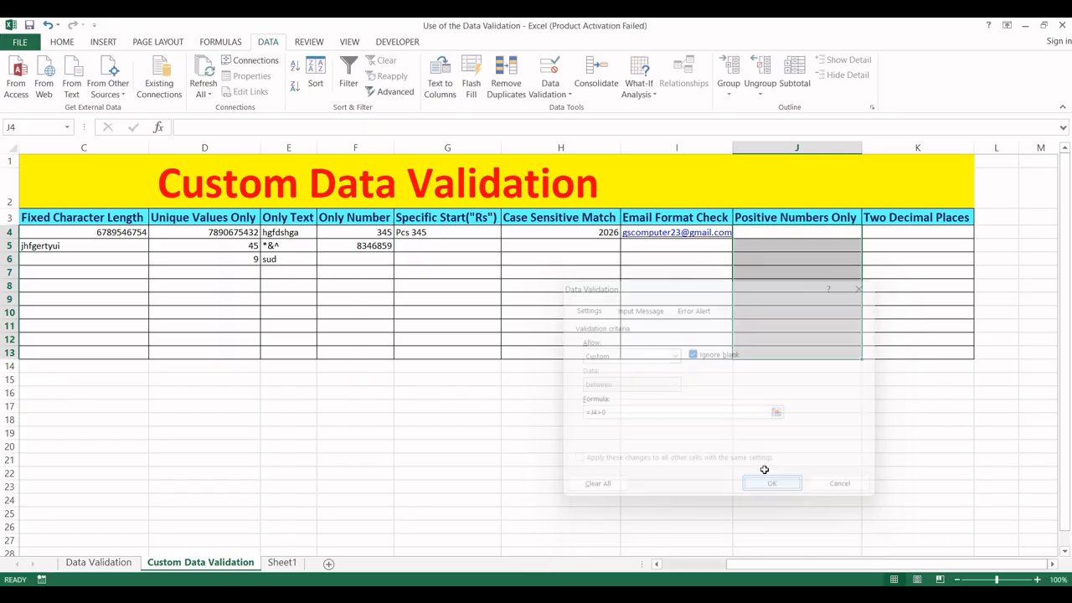
click(776, 236)
- Enter 345 in J4, try 0 and -456 in J5 (both rejected), then enter 485354
text(345)
key(Return)
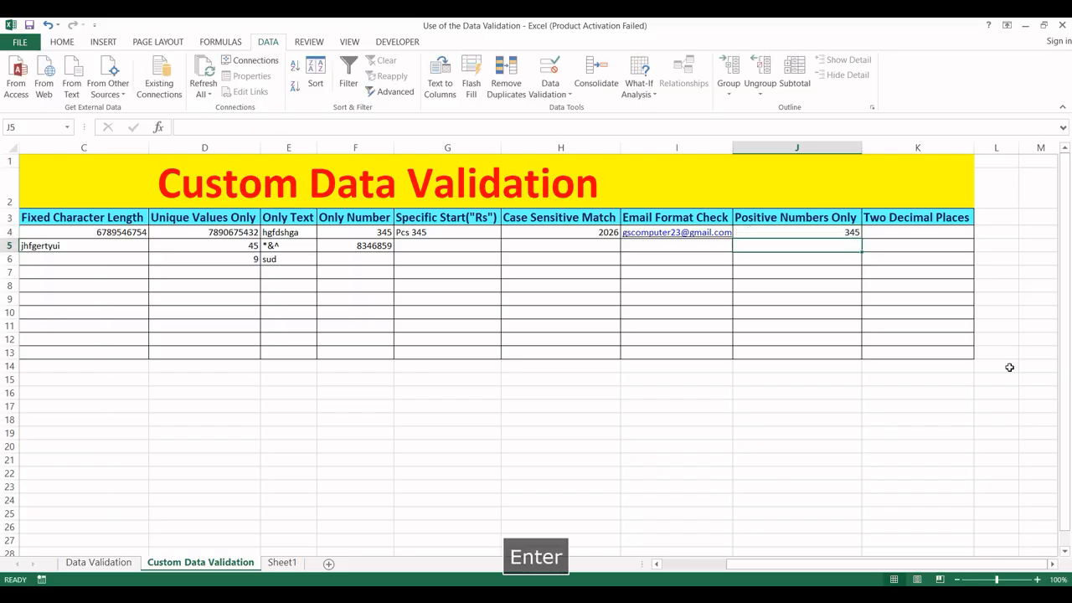
text(0)
key(Return)
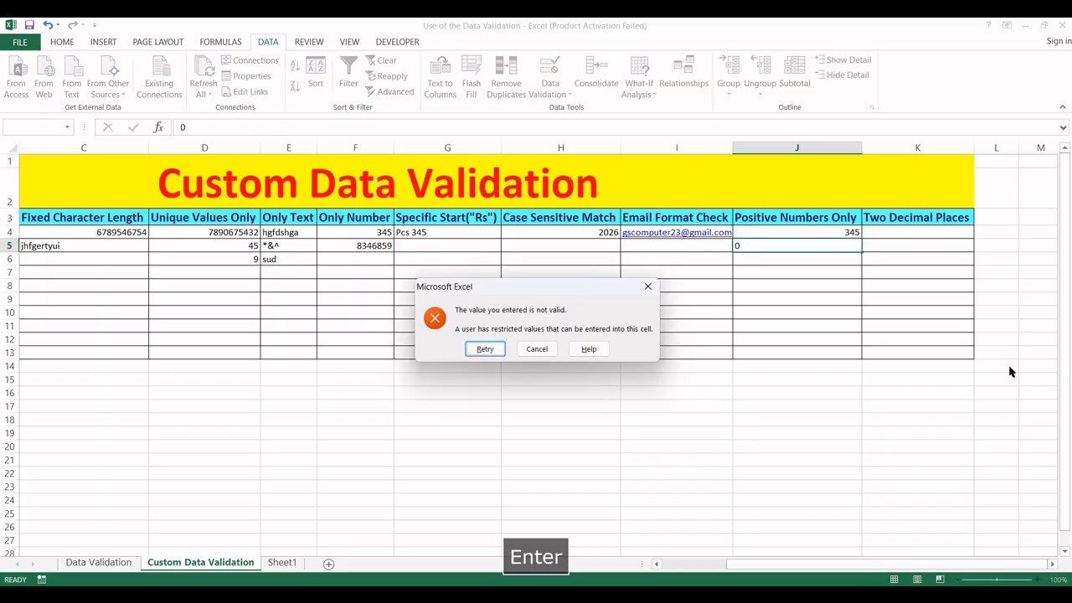
key(Escape)
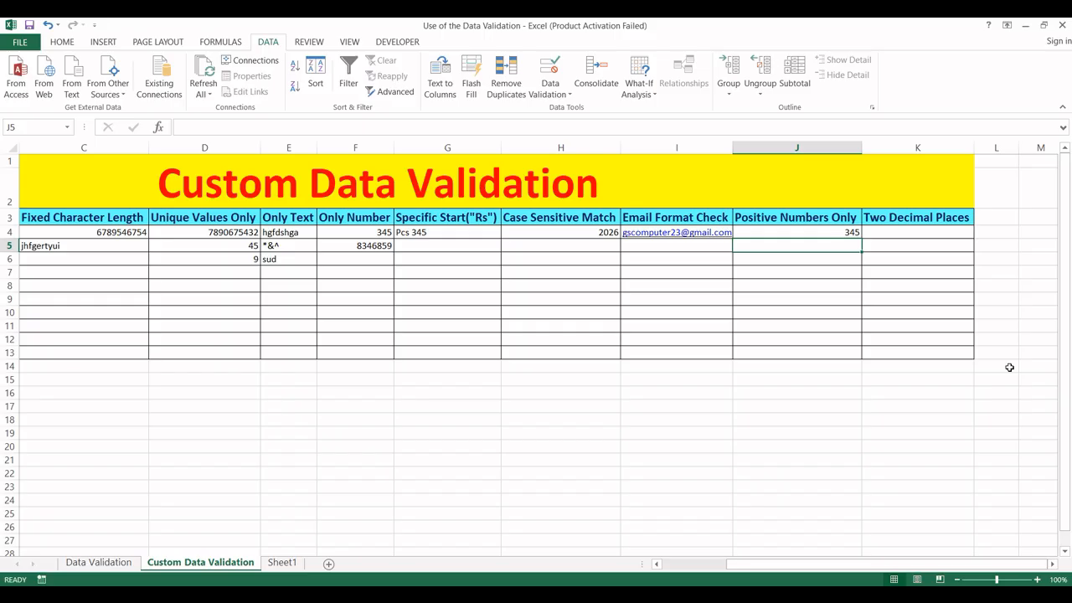
text(-456)
key(Return)
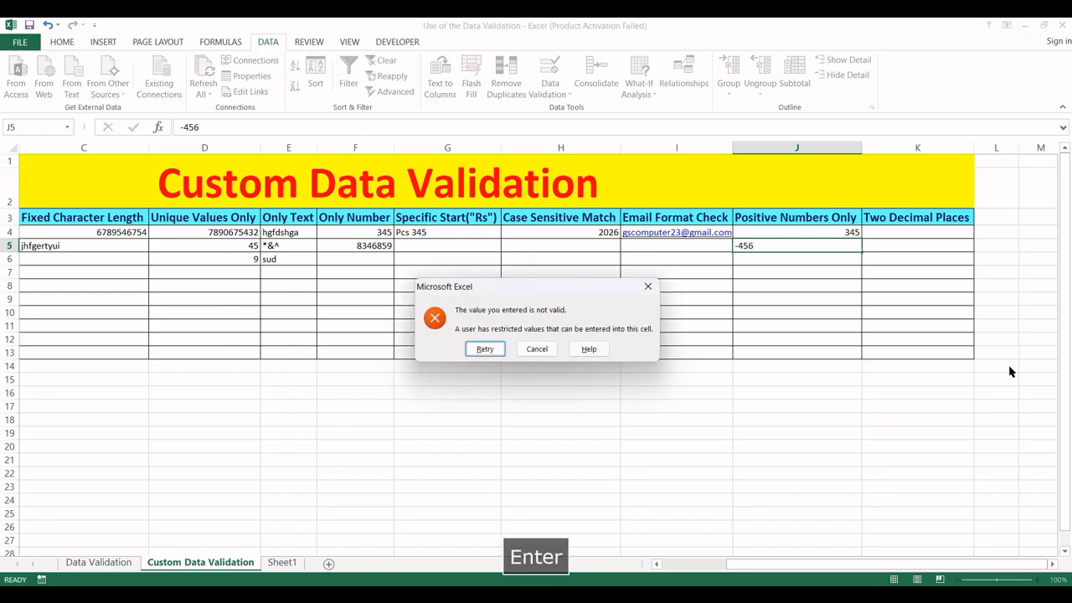
key(Escape)
text(485354)
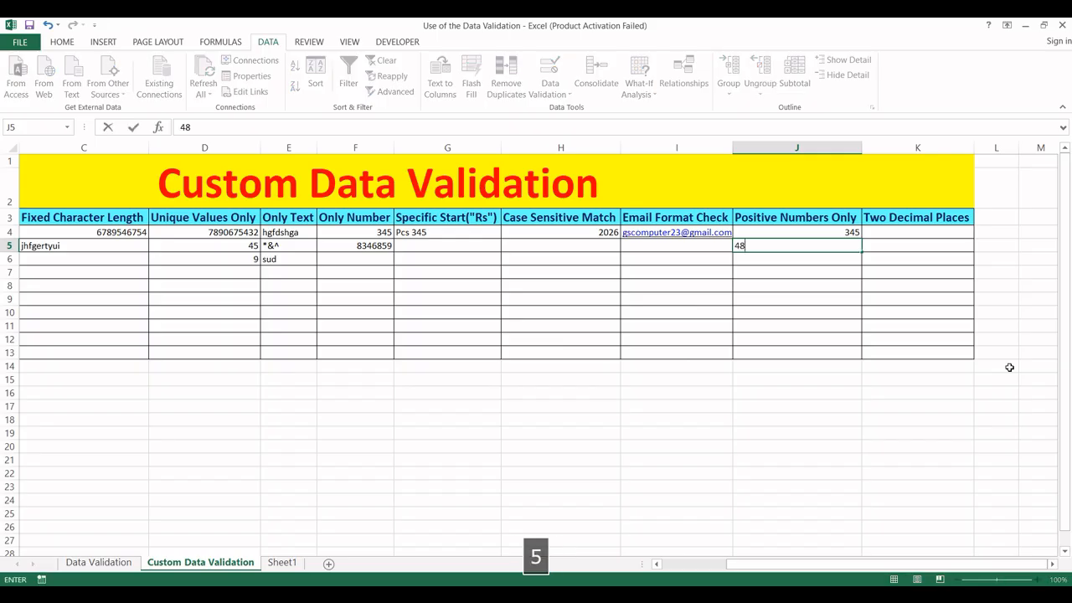
key(Return)
key(Right)
key(Up)
key(Up)
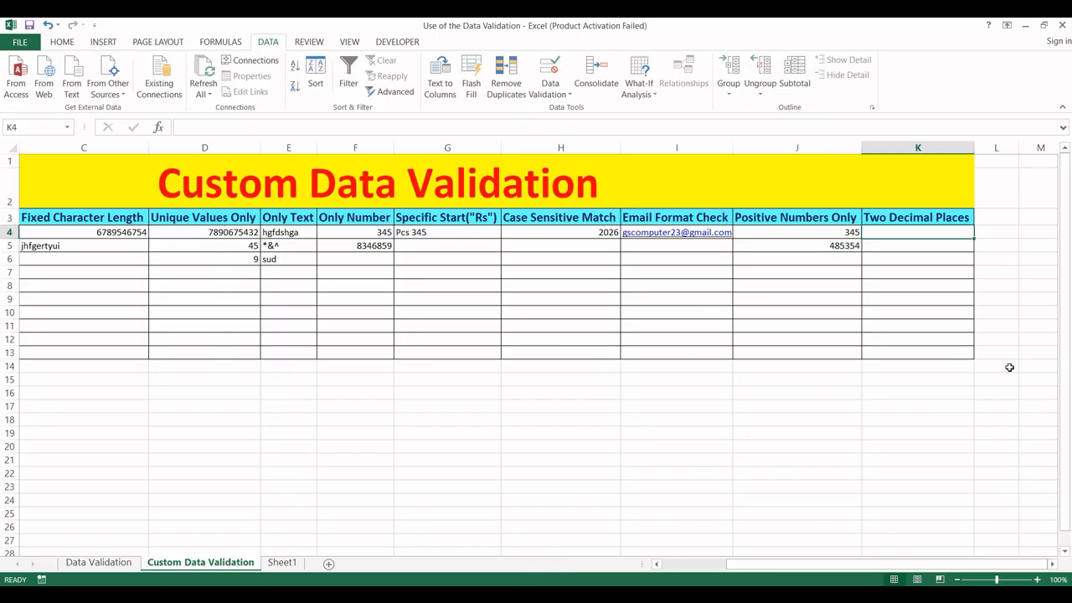
- Select K4:K13 and give it the custom validation formula =K4=ROUND(K4,2)
key(shift+Down)
key(shift+Down)
key(shift+Down)
key(shift+Down)
key(shift+Down)
key(shift+Down)
key(shift+Down)
key(shift+Down)
key(shift+Down)
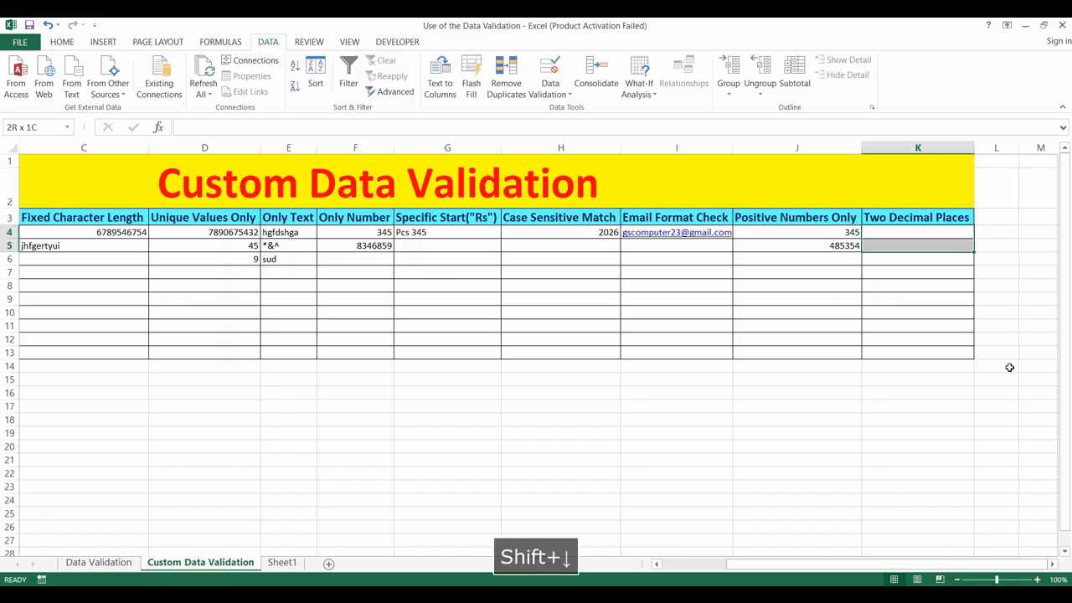
key(v)
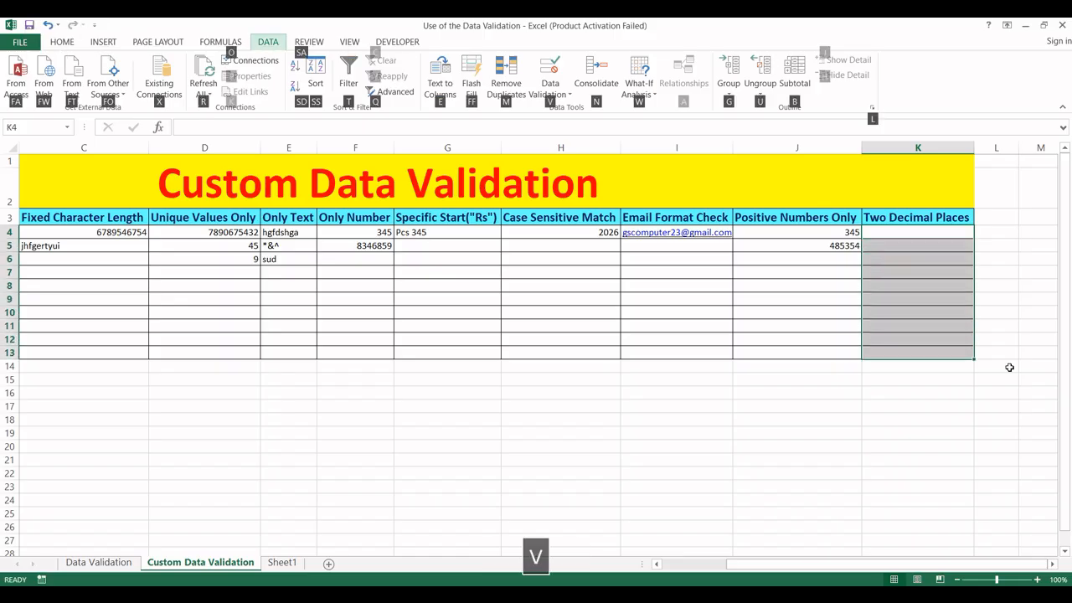
key(v)
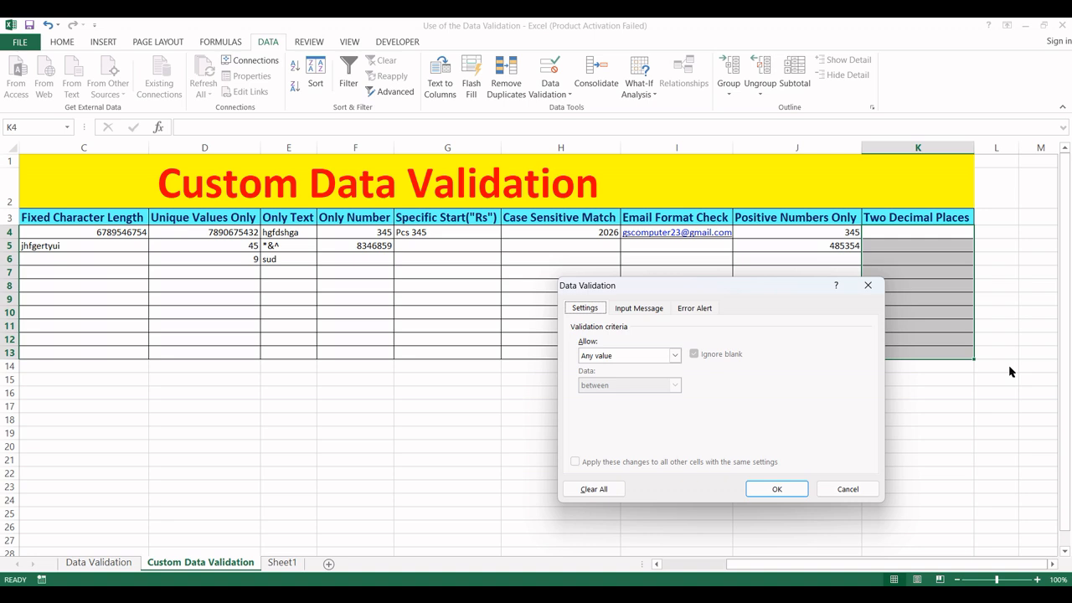
click(675, 355)
click(612, 442)
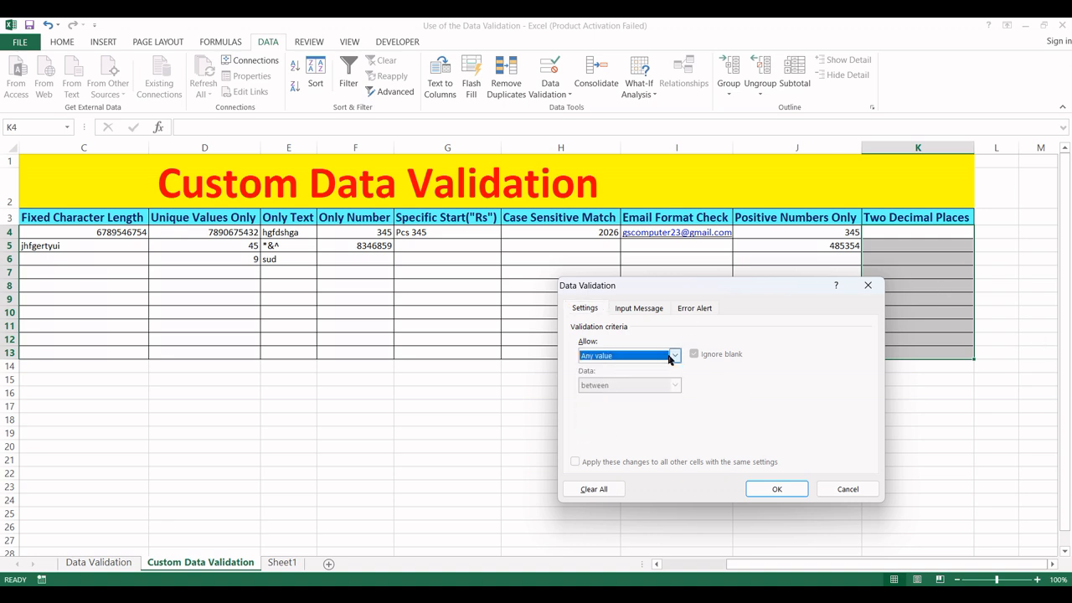
click(670, 357)
click(607, 437)
click(603, 414)
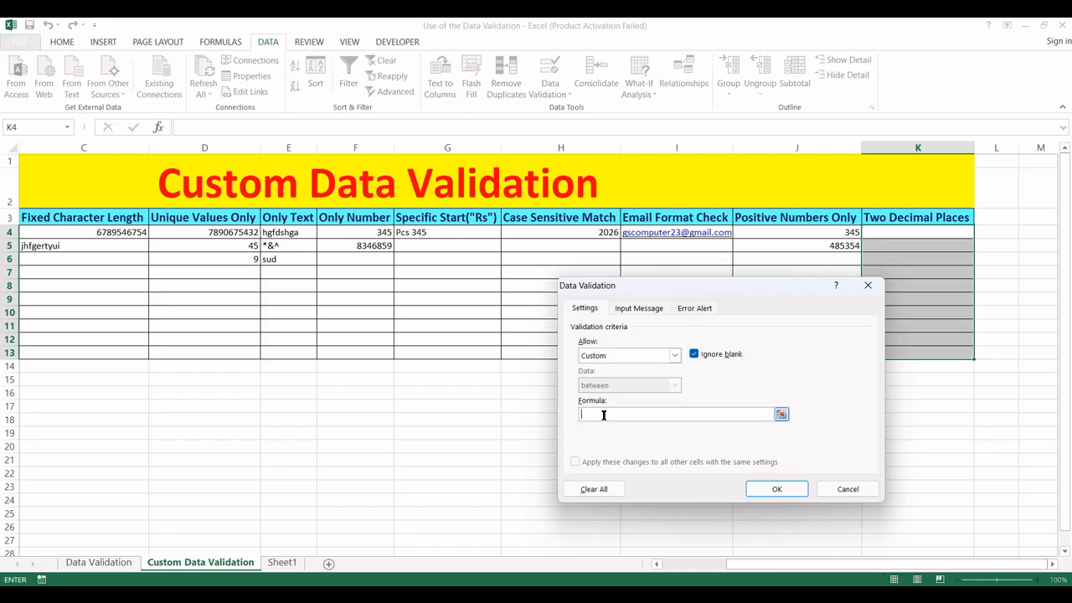
text(=)
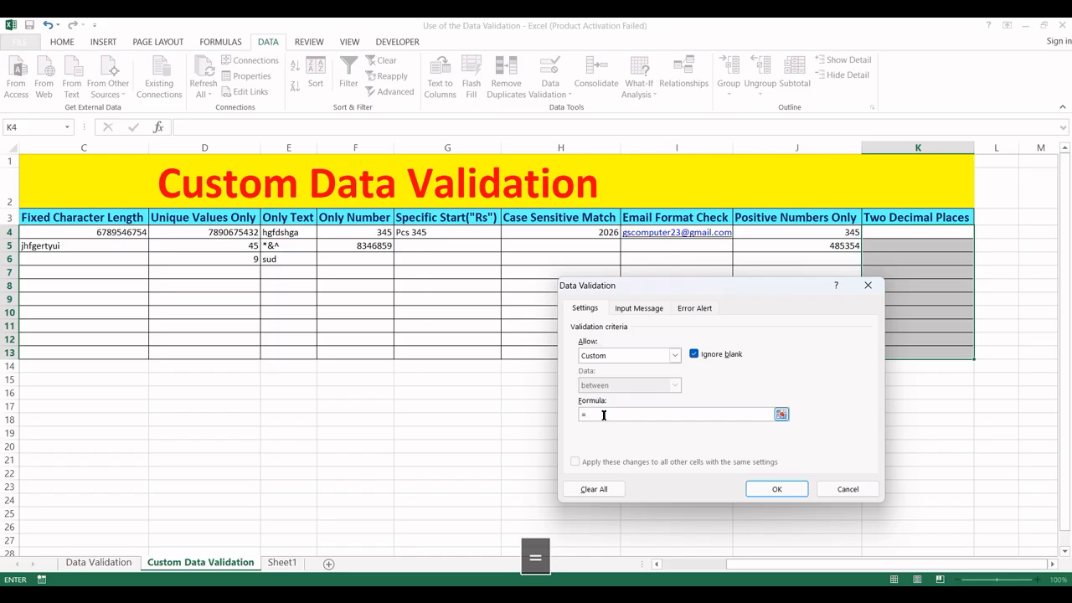
click(885, 228)
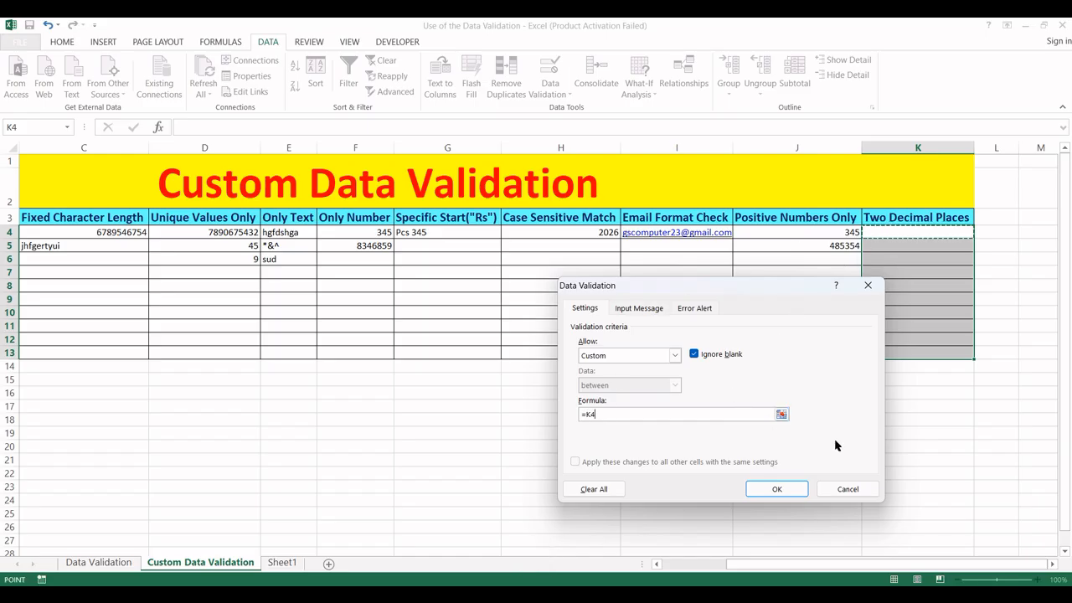
text(=round)
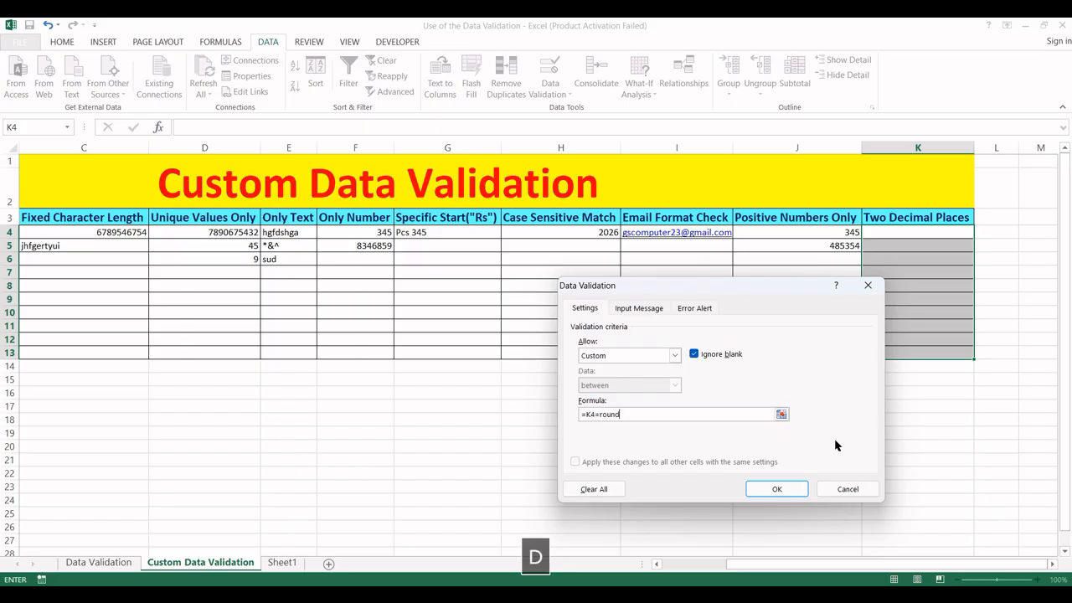
text(()
click(919, 234)
text(,)
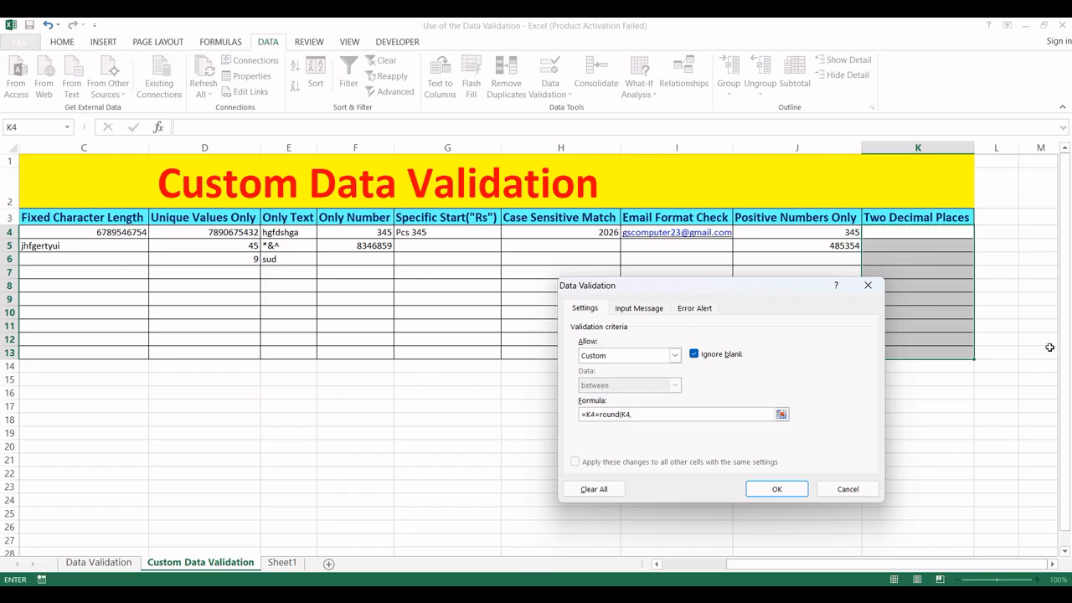
text(2))
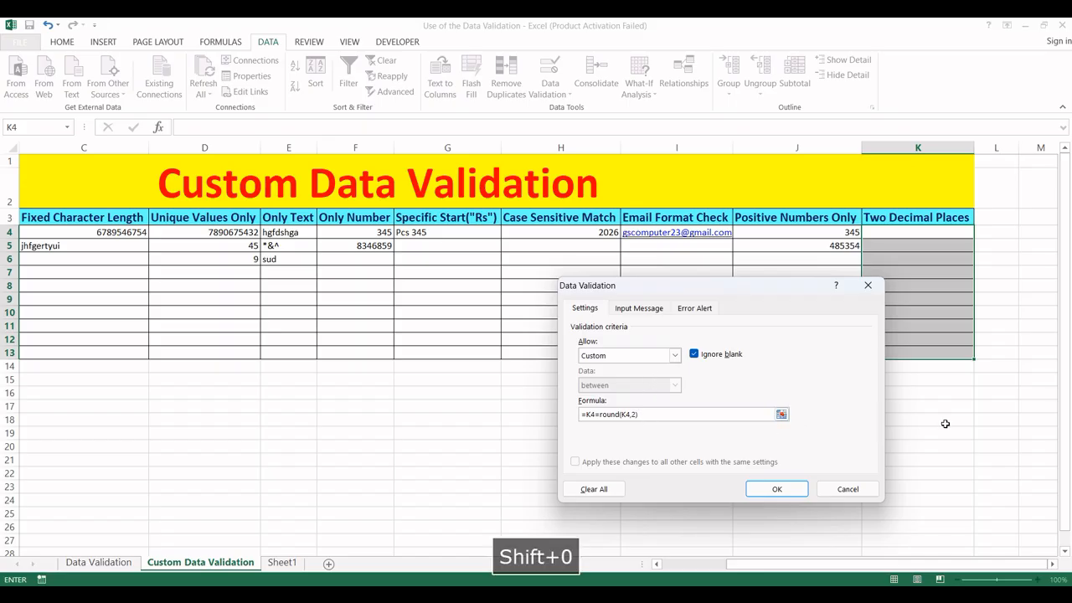
click(779, 489)
click(896, 233)
- Enter 35434 in K4 and 45.88 in K5, then try 34.987 in K6 and dismiss the rejection
text(35434)
key(Return)
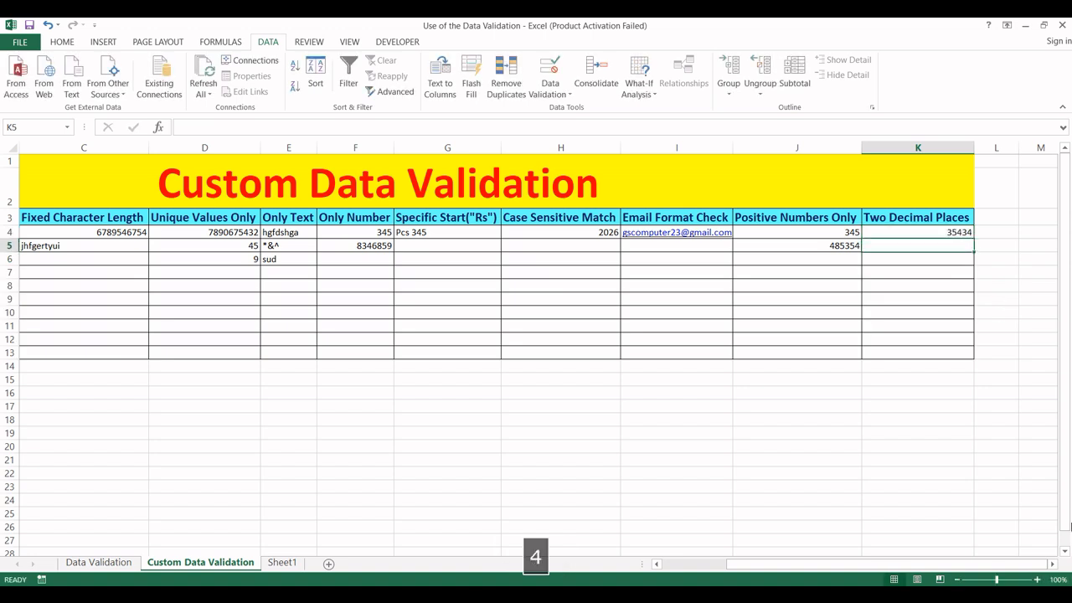
text(45.889)
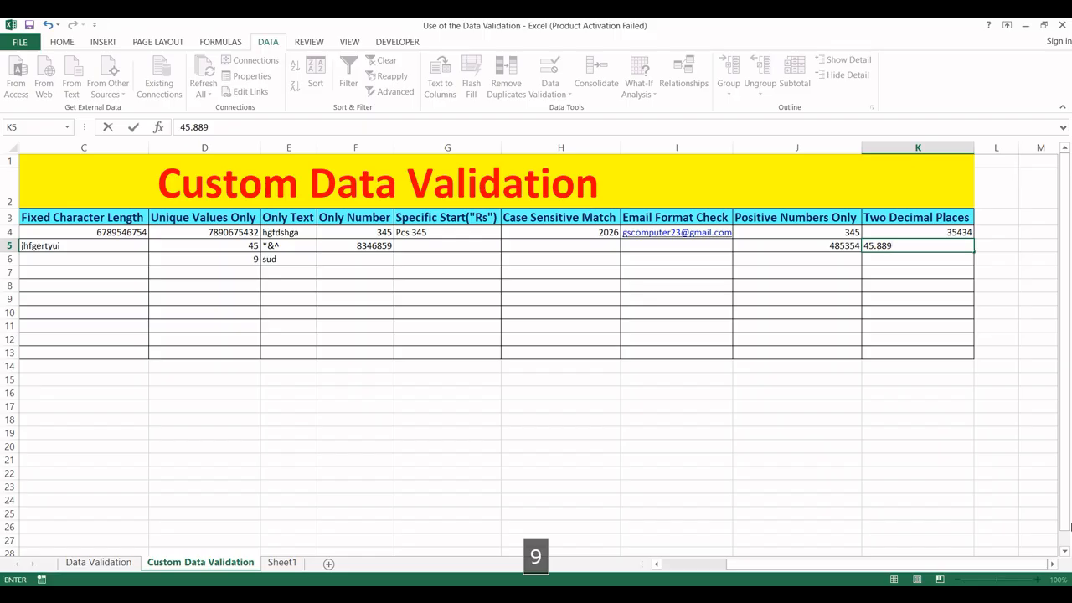
key(BackSpace)
key(Return)
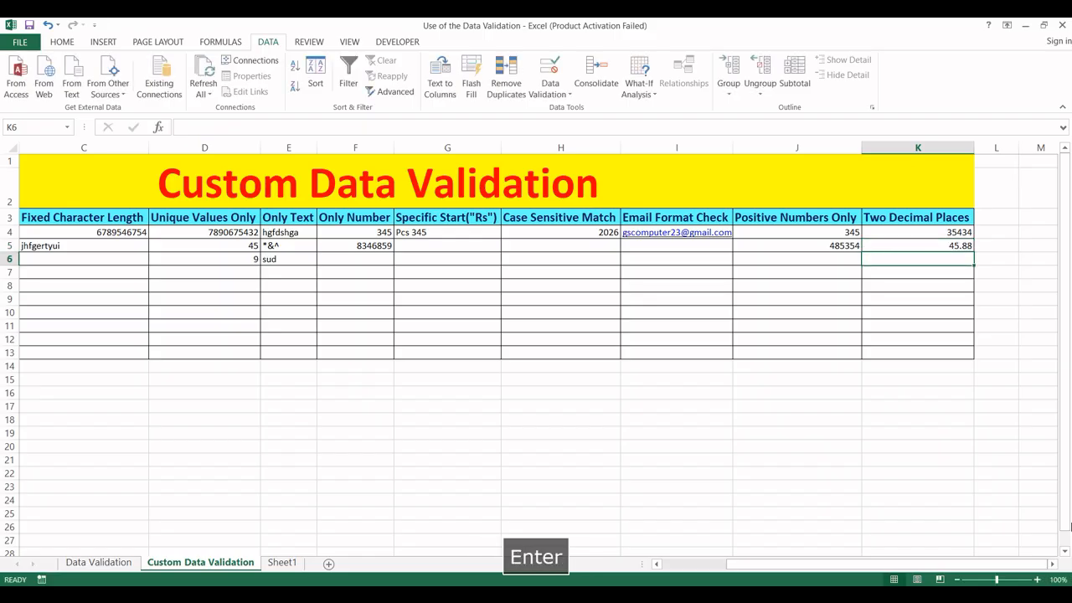
text(34.987)
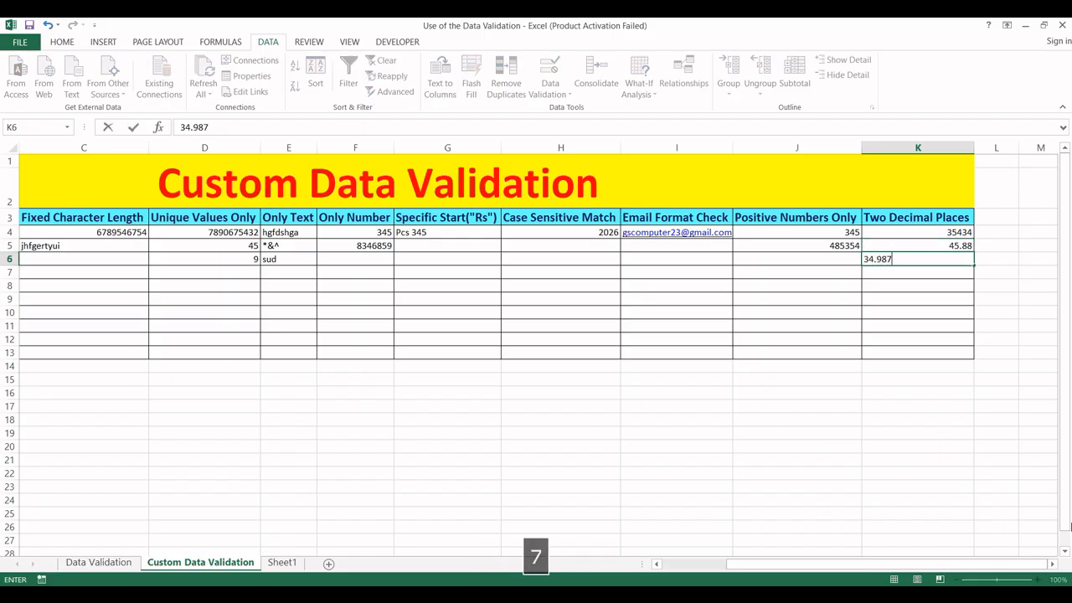
key(Return)
key(Escape)
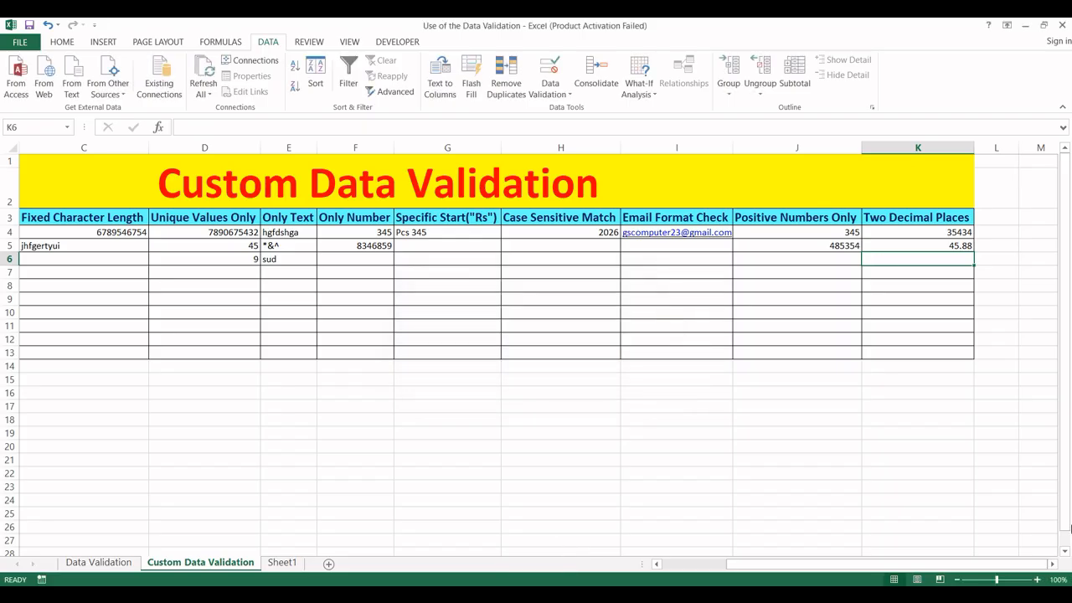
drag(761, 570, 658, 567)
click(193, 286)
click(63, 218)
drag(63, 219, 1047, 367)
drag(777, 565, 863, 559)
click(855, 460)
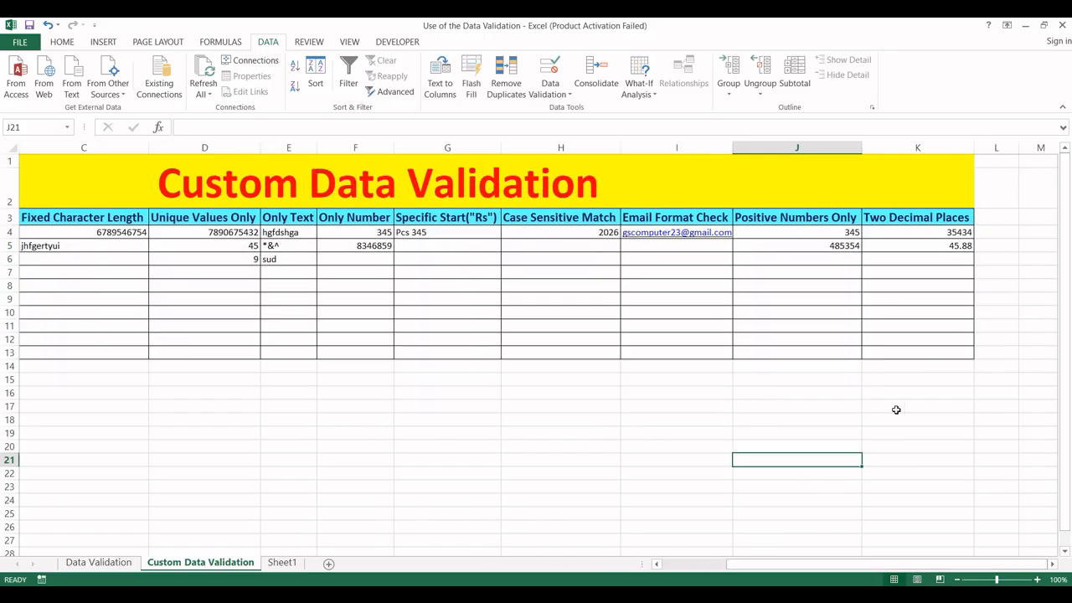
drag(987, 374, 403, 232)
mouse_move(4, 205)
mouse_down()
mouse_move(40, 240)
mouse_move(10, 221)
mouse_up()
click(77, 244)
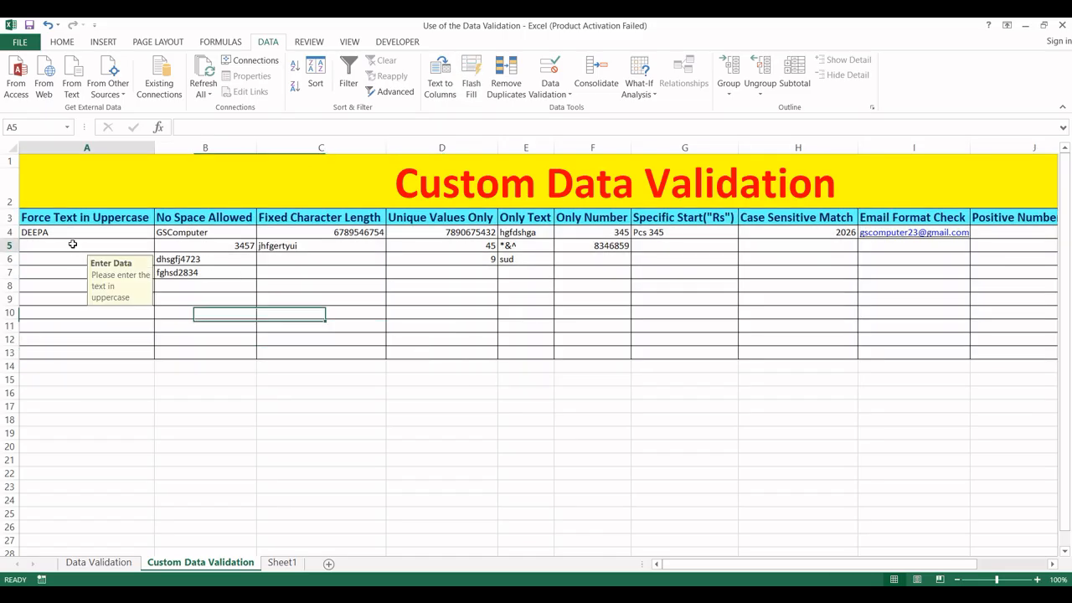
click(196, 370)
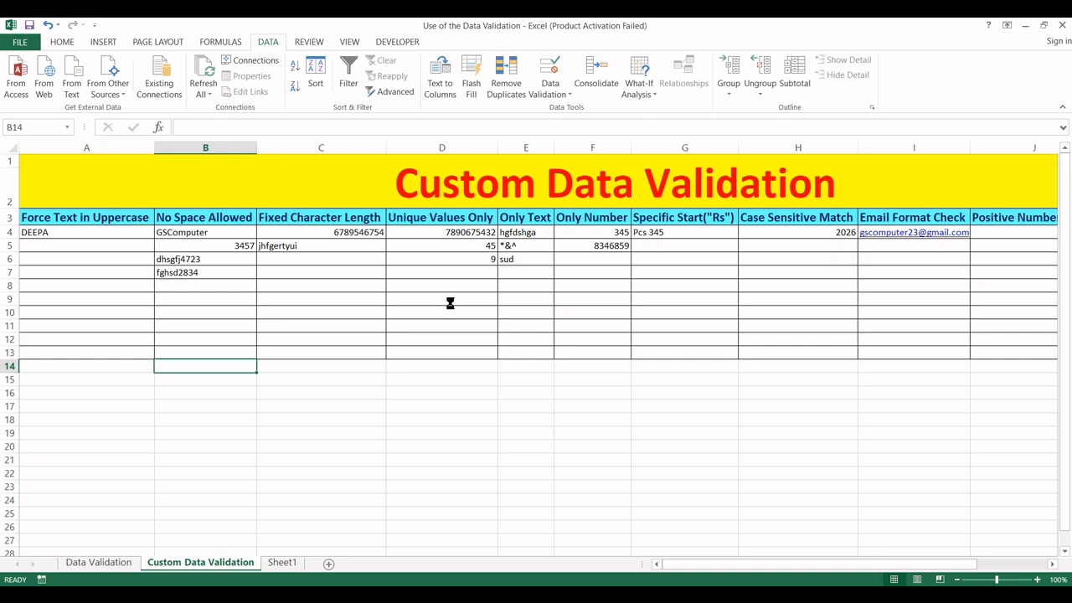
ctrl+scroll(449, 303, up, 3)
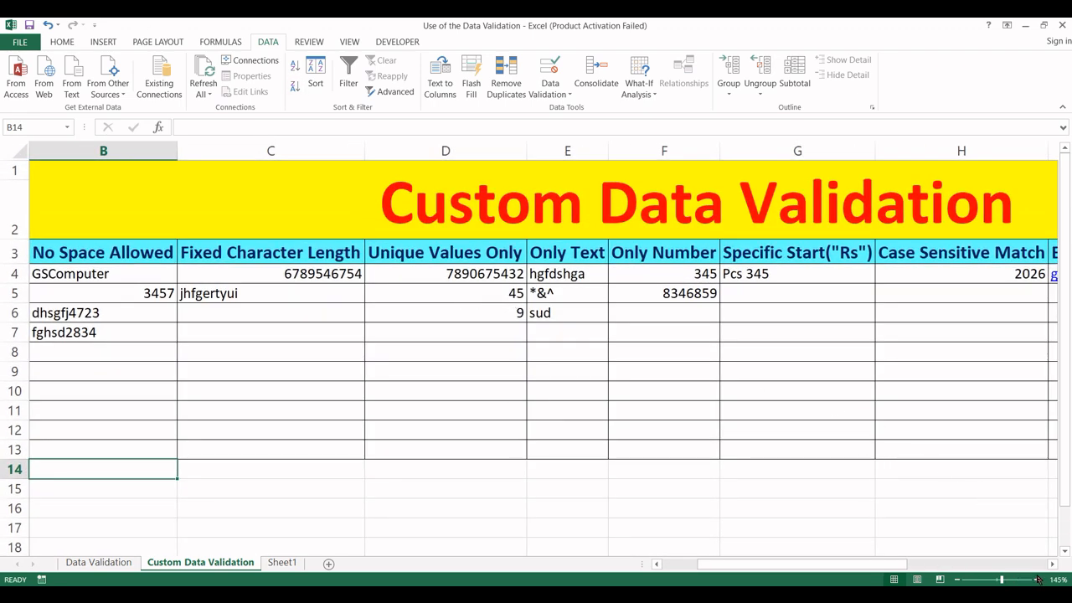